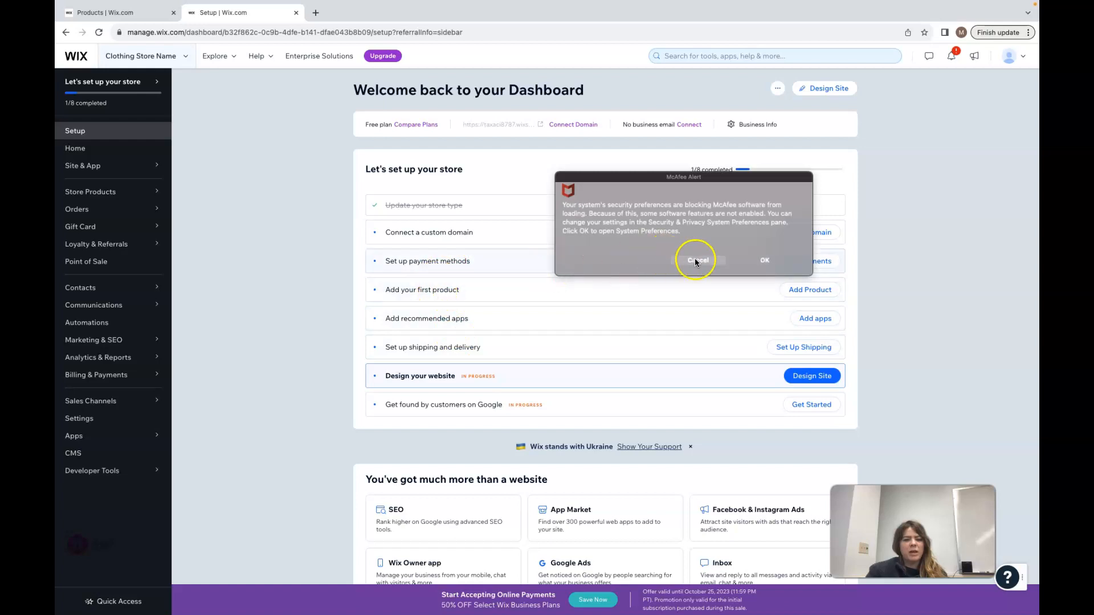
# Dismiss the security alert and open the clothing store website in the editor
pyautogui.click(691, 261)
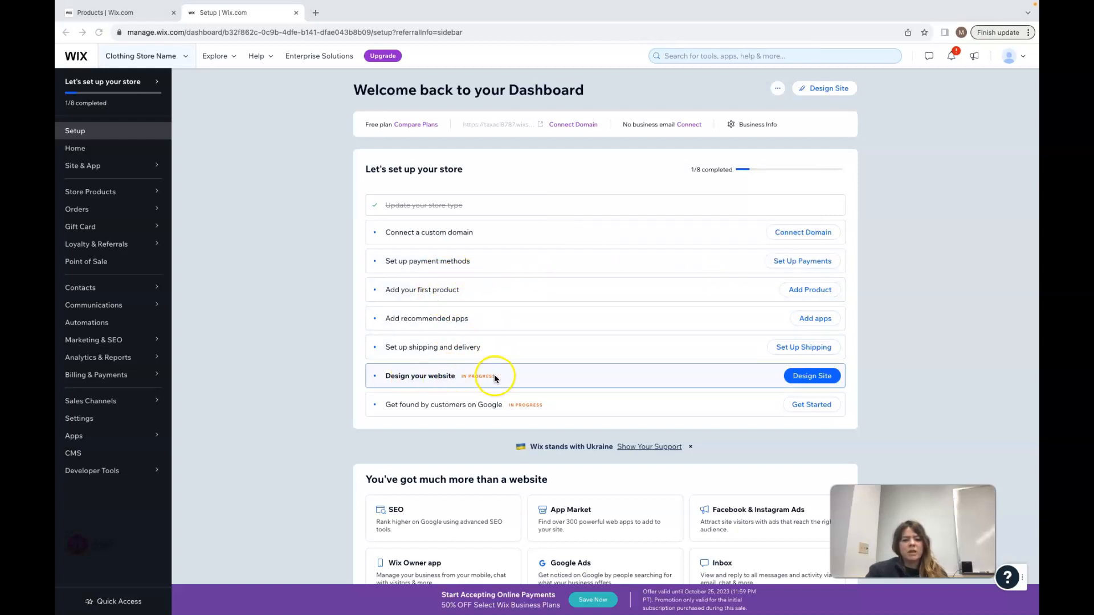
pyautogui.click(824, 381)
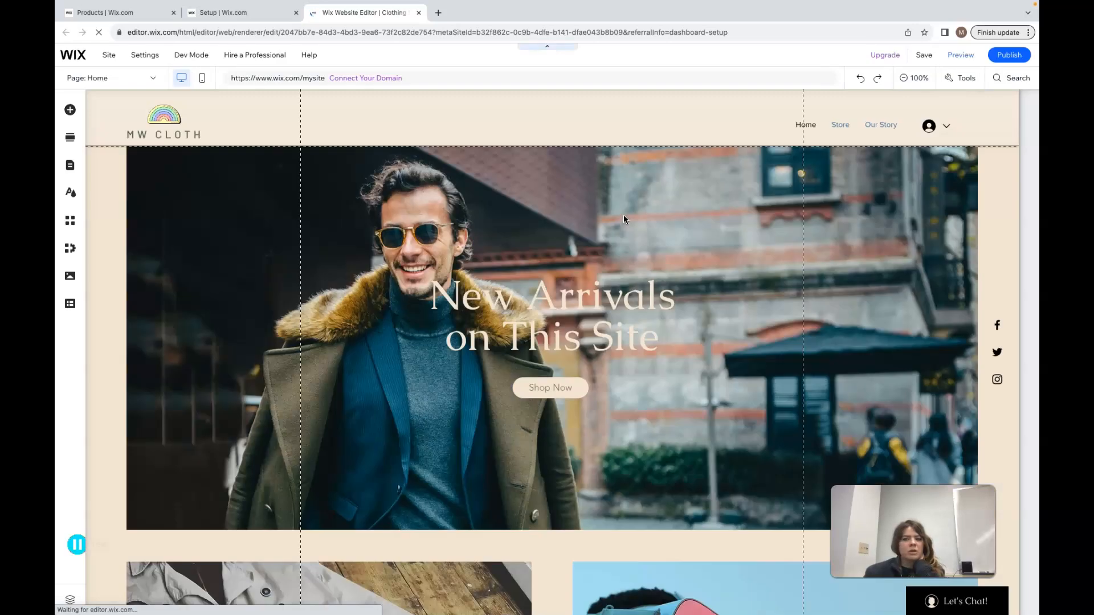
pyautogui.click(326, 121)
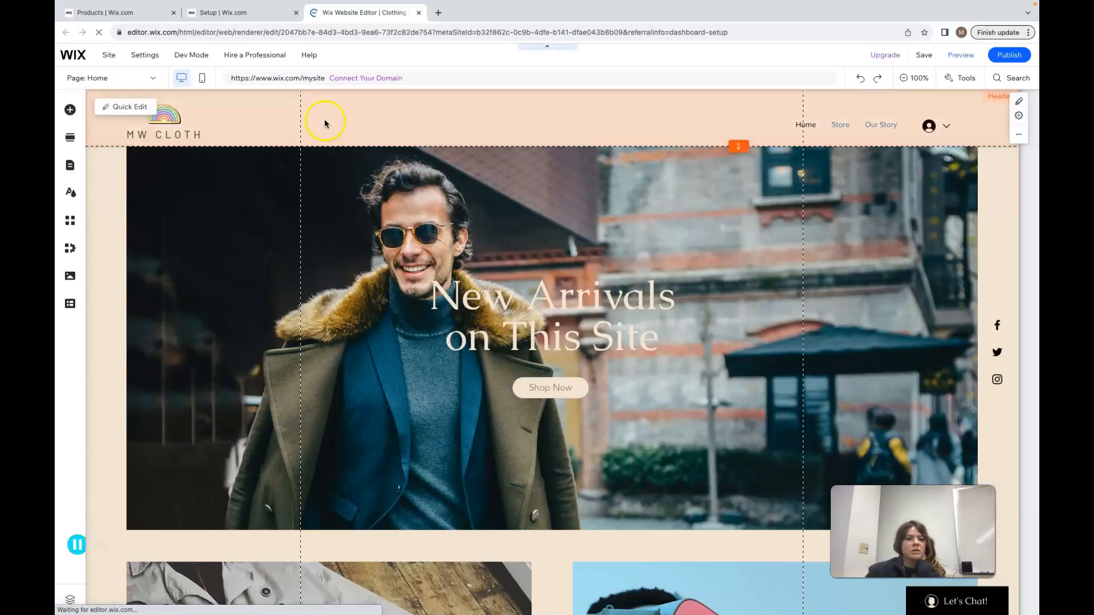
pyautogui.click(150, 173)
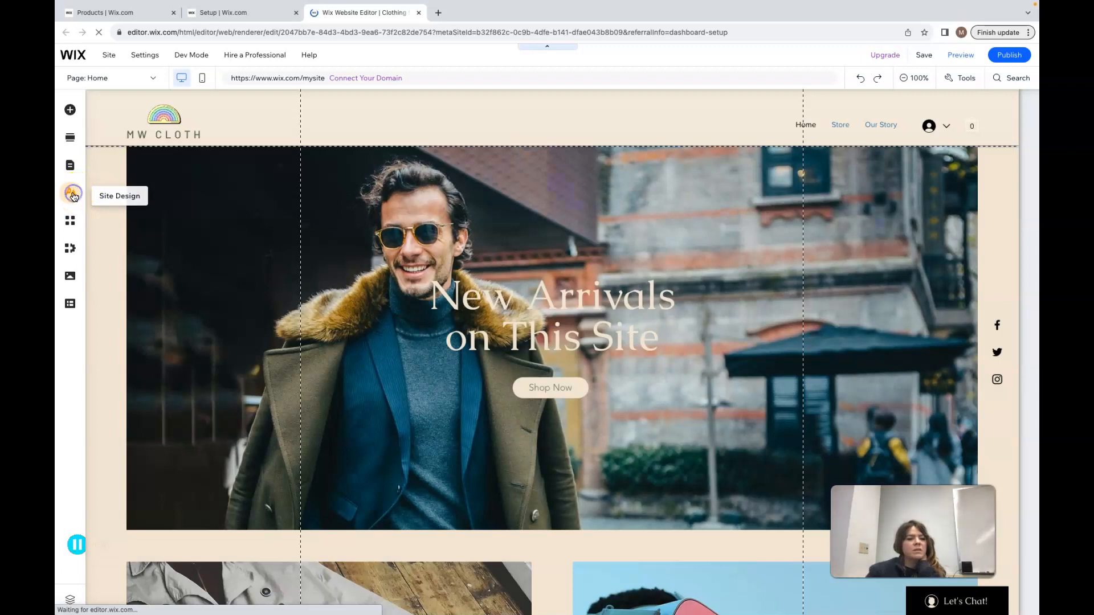
# Open Site Design and browse the featured themes without applying one
pyautogui.click(72, 194)
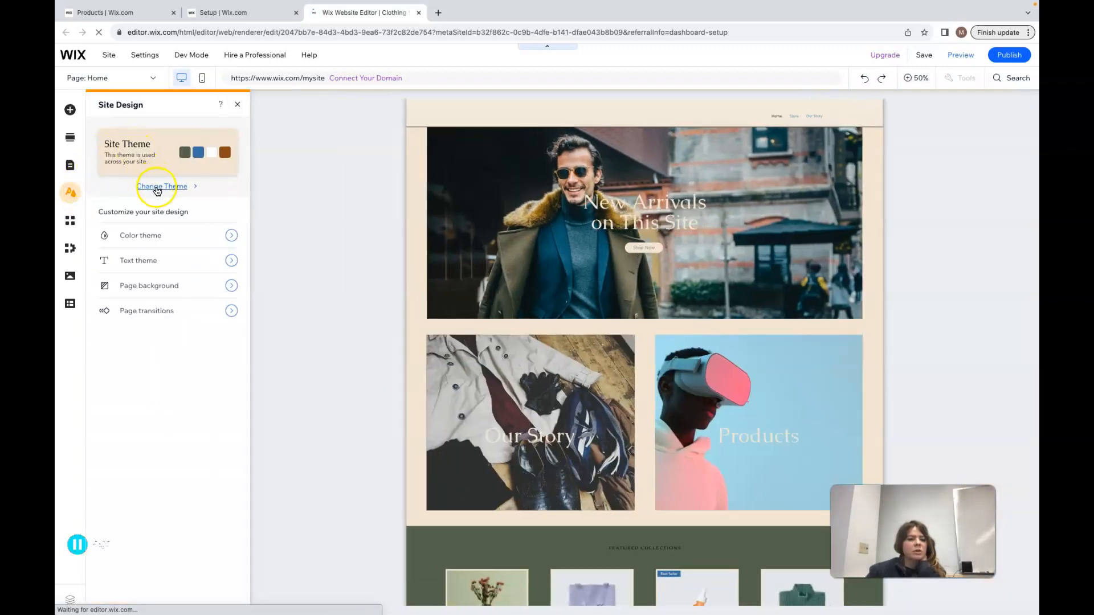
pyautogui.click(157, 187)
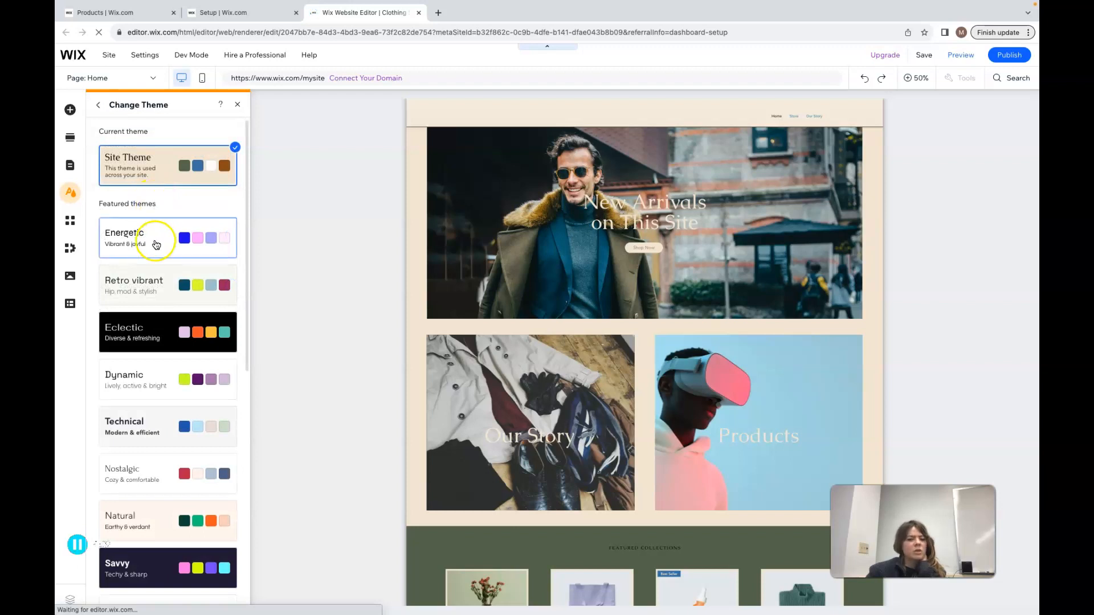
pyautogui.scroll(-3, 151, 490)
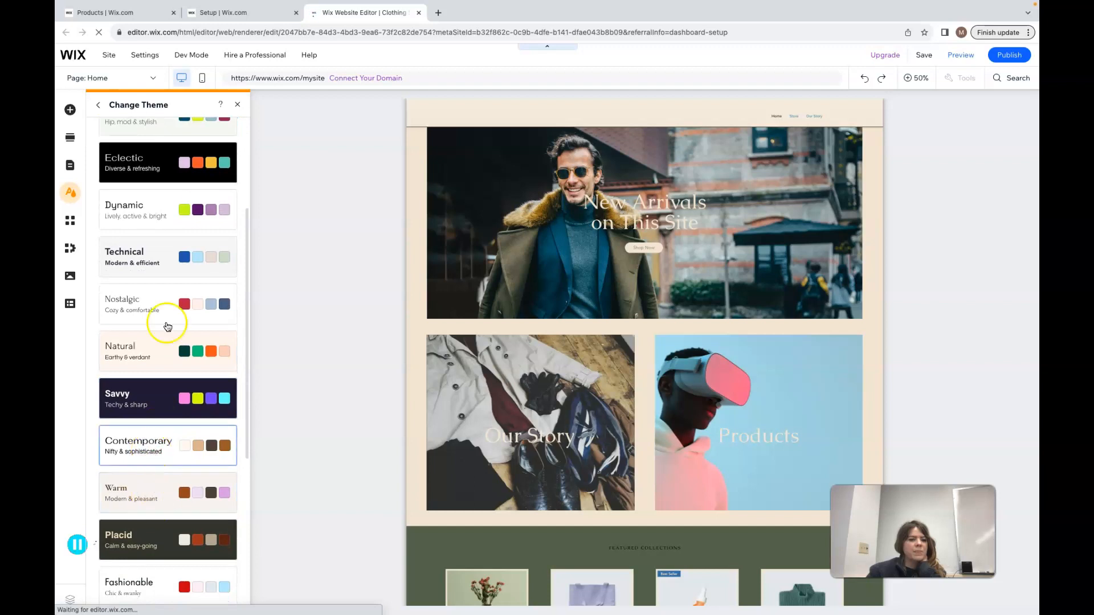
pyautogui.click(98, 105)
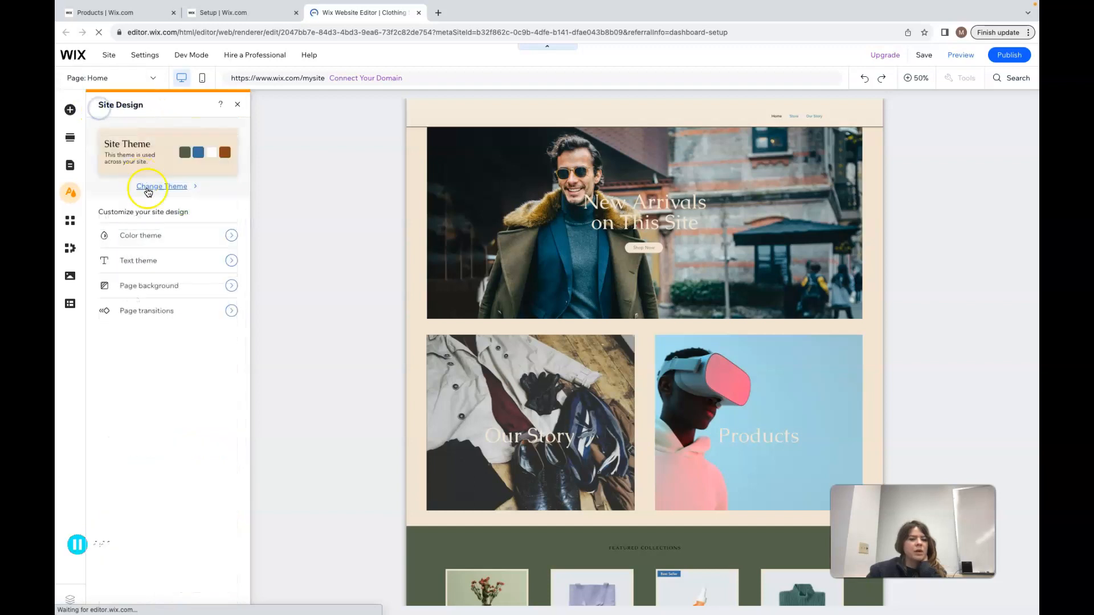
# Open the color theme customization and view the first base color's hex code
pyautogui.click(231, 236)
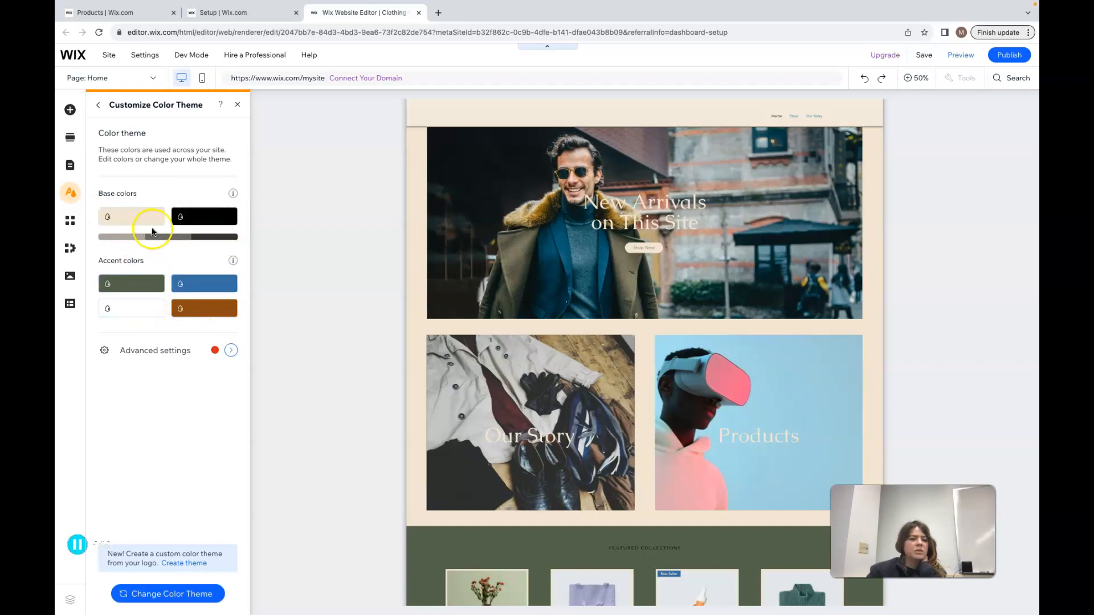
pyautogui.click(146, 217)
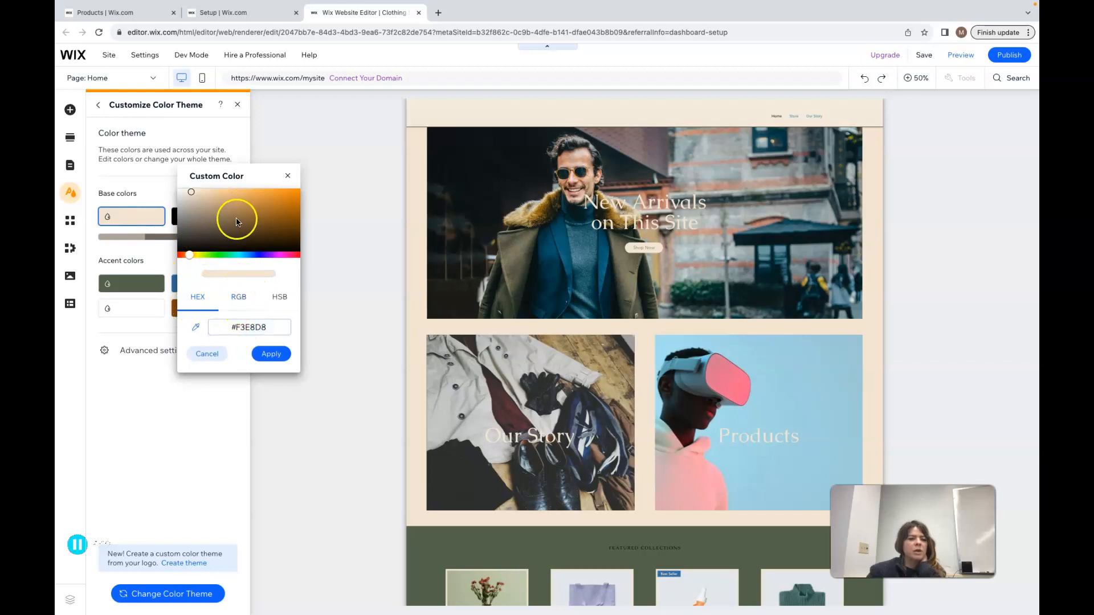
pyautogui.click(273, 326)
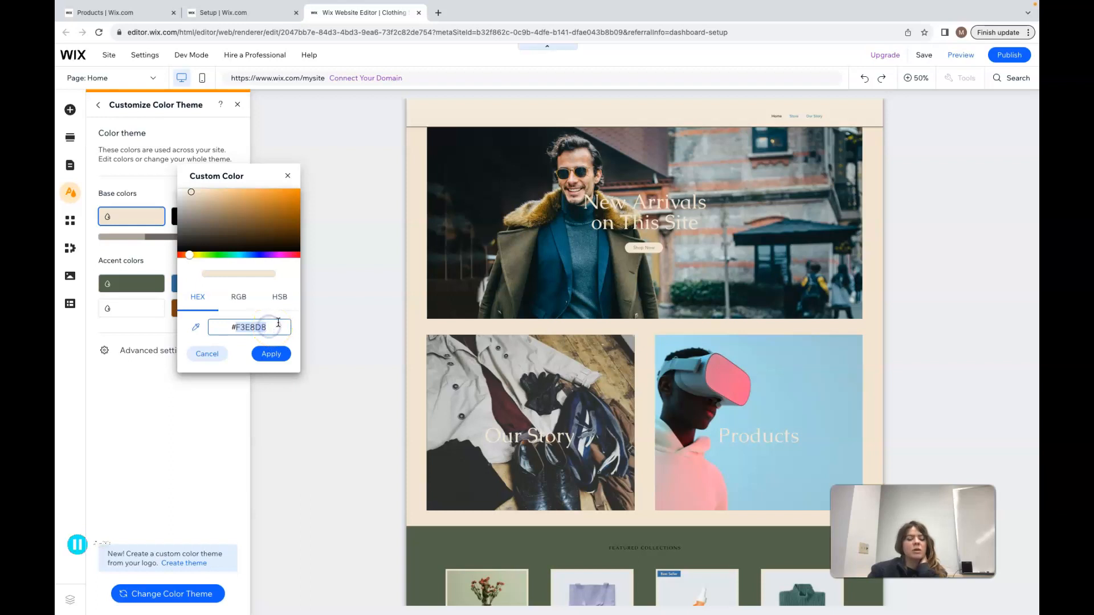
# Switch to Illustrator and examine the shapes across the artboards
pyautogui.click(651, 603)
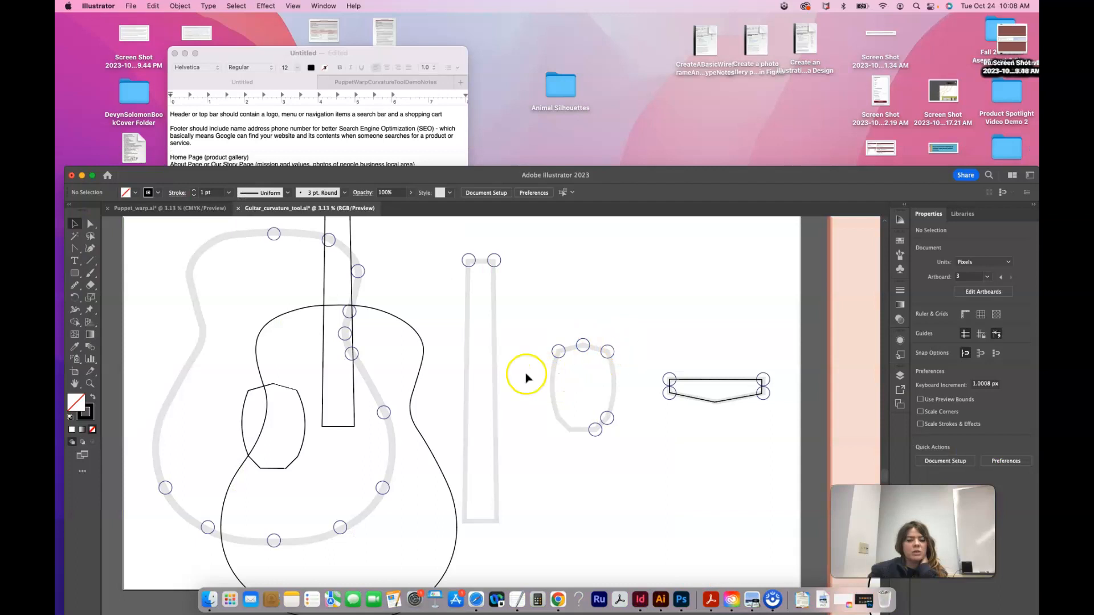
pyautogui.moveTo(593, 177); pyautogui.dragTo(521, 24)
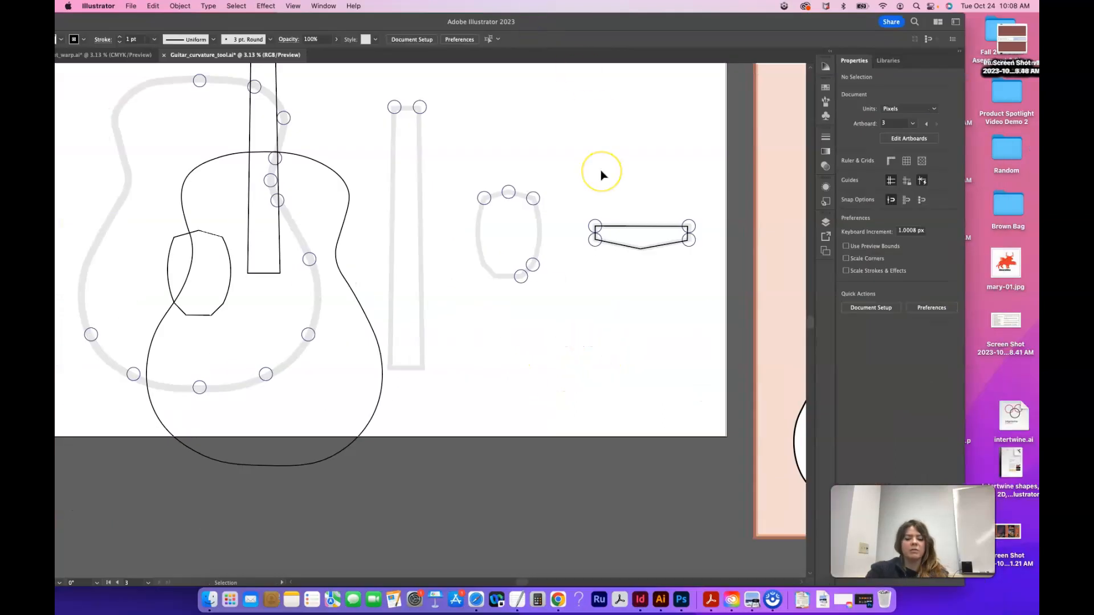
pyautogui.hscroll(15, 601, 176)
pyautogui.press('super+equal')
pyautogui.press('super+equal')
pyautogui.press('super+equal')
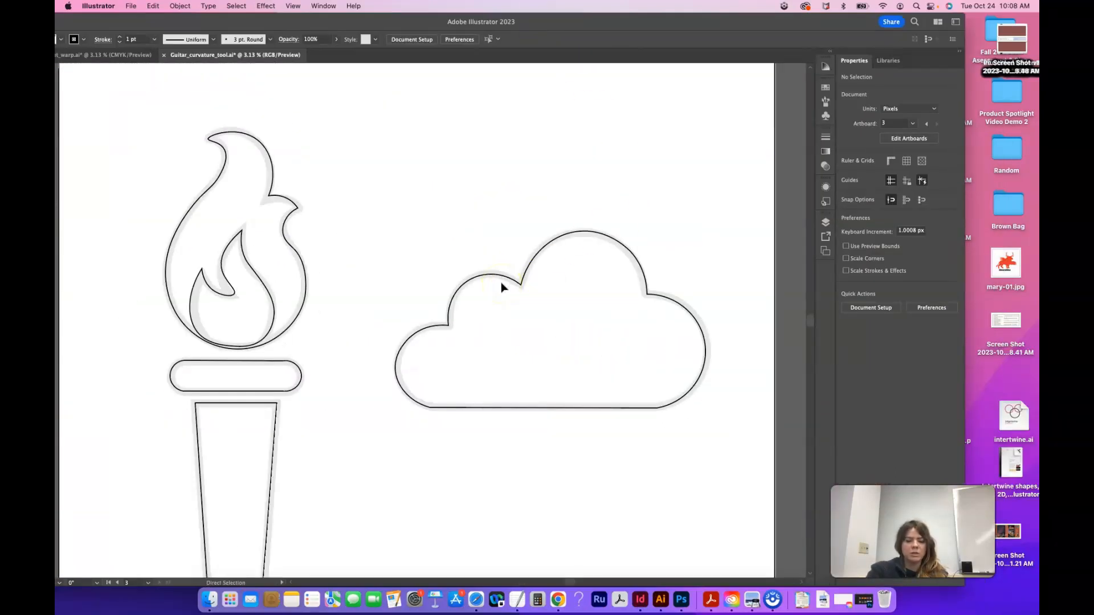
pyautogui.press('super+minus')
pyautogui.press('super+minus')
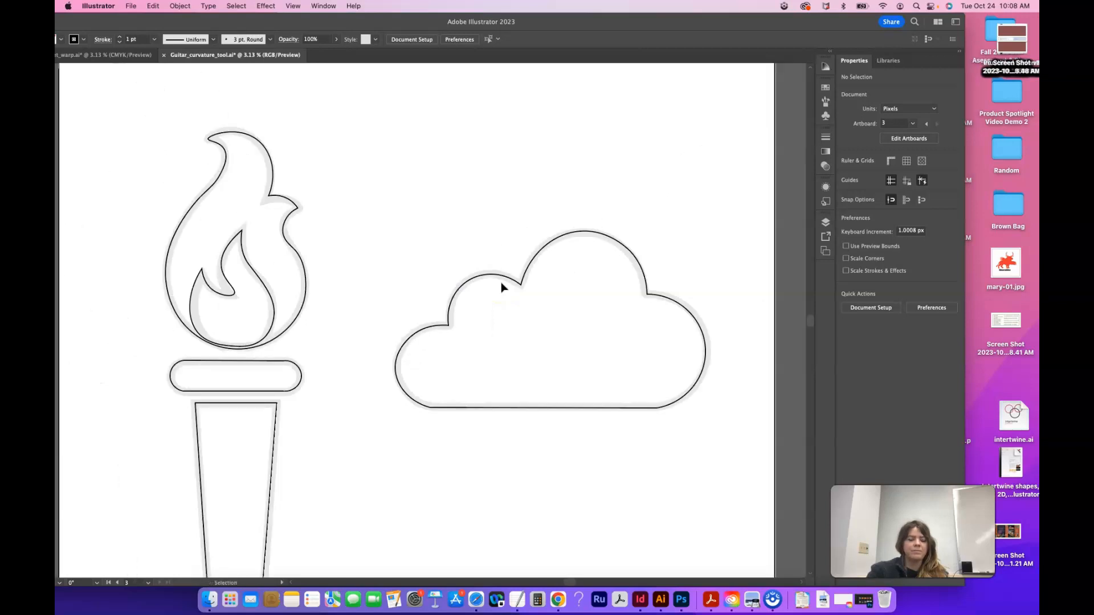
pyautogui.hscroll(-4, 320, 311)
pyautogui.scroll(-2, 320, 311)
pyautogui.moveTo(83, 27); pyautogui.dragTo(164, 26)
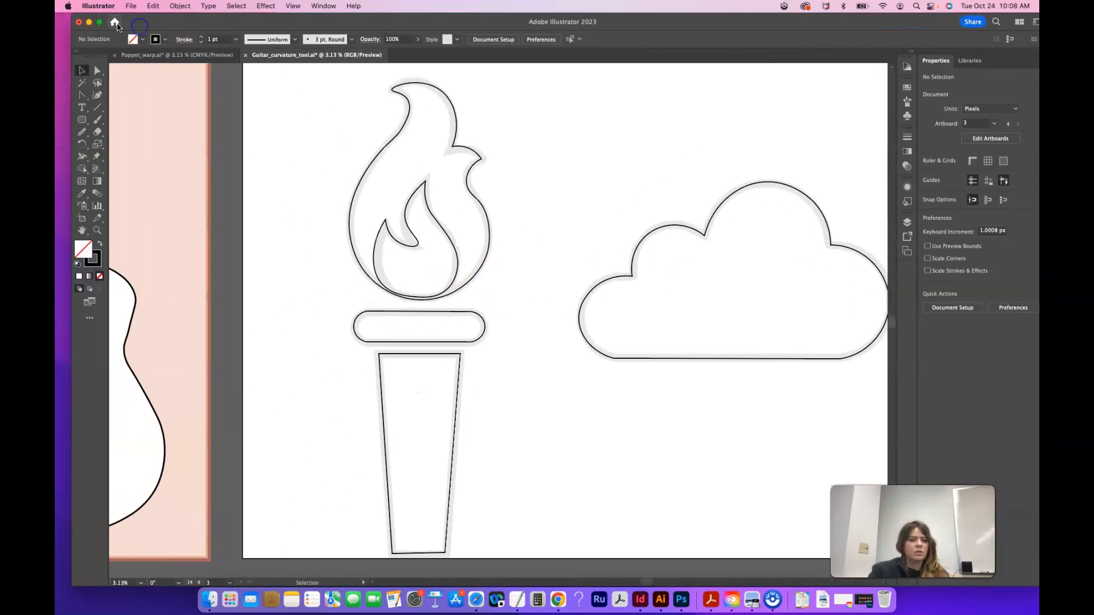
pyautogui.click(100, 22)
pyautogui.hscroll(-5, 268, 196)
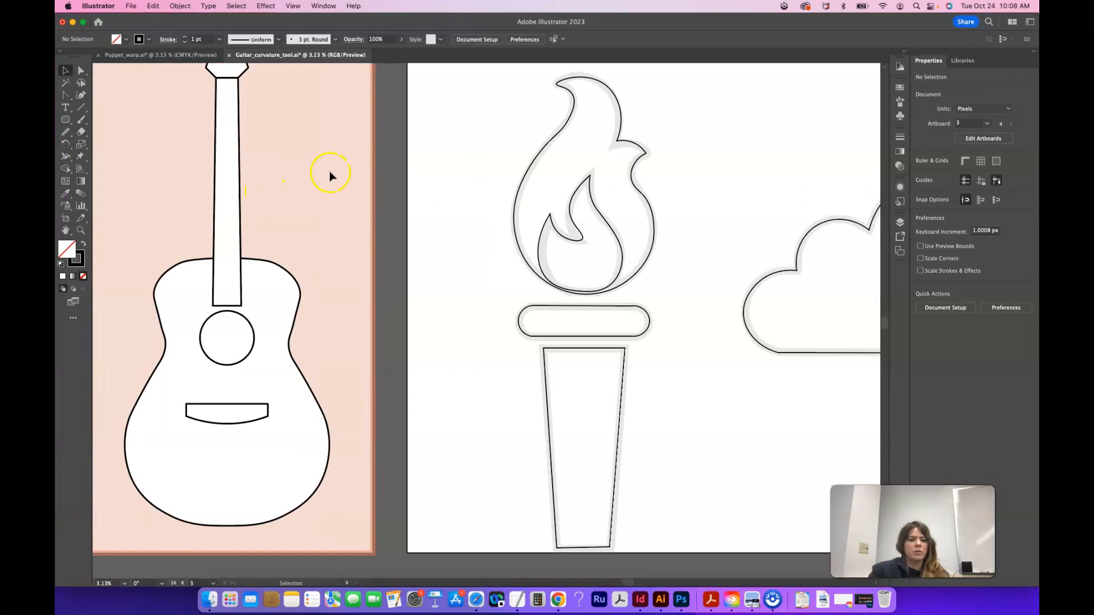
pyautogui.hscroll(-10, 330, 249)
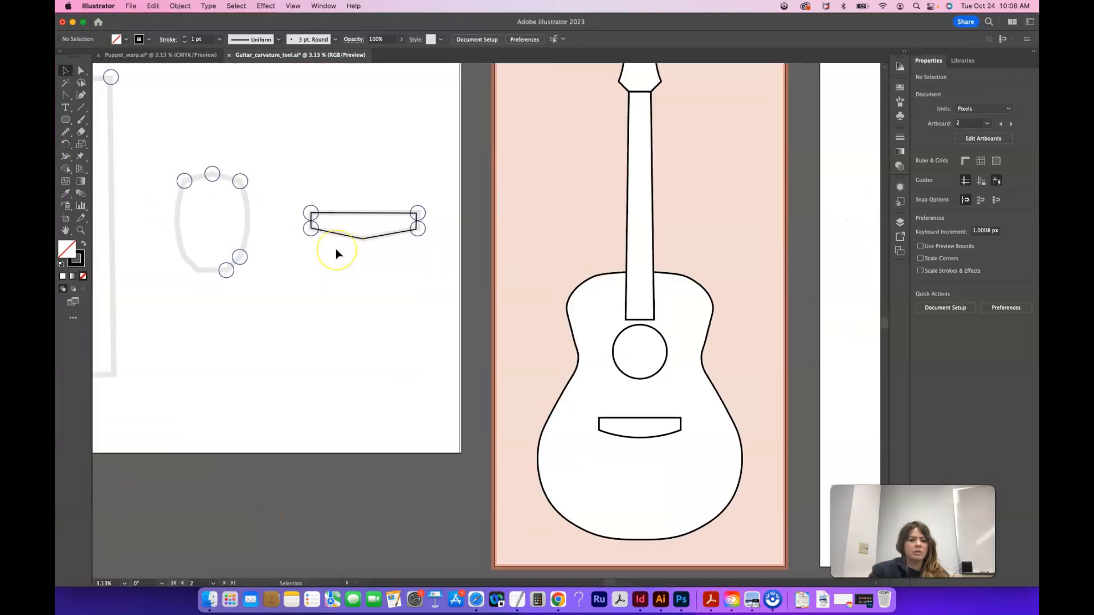
pyautogui.hscroll(-8, 337, 250)
# Select the small bridge-shaped path and swap its fill and stroke colors
pyautogui.click(800, 267)
pyautogui.click(803, 262)
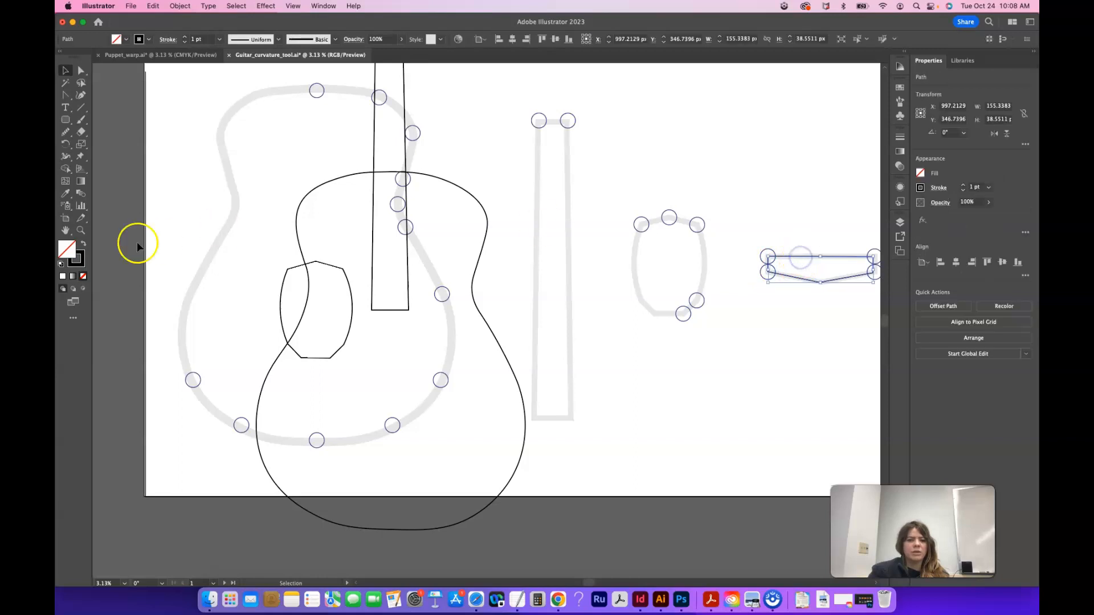
pyautogui.click(83, 244)
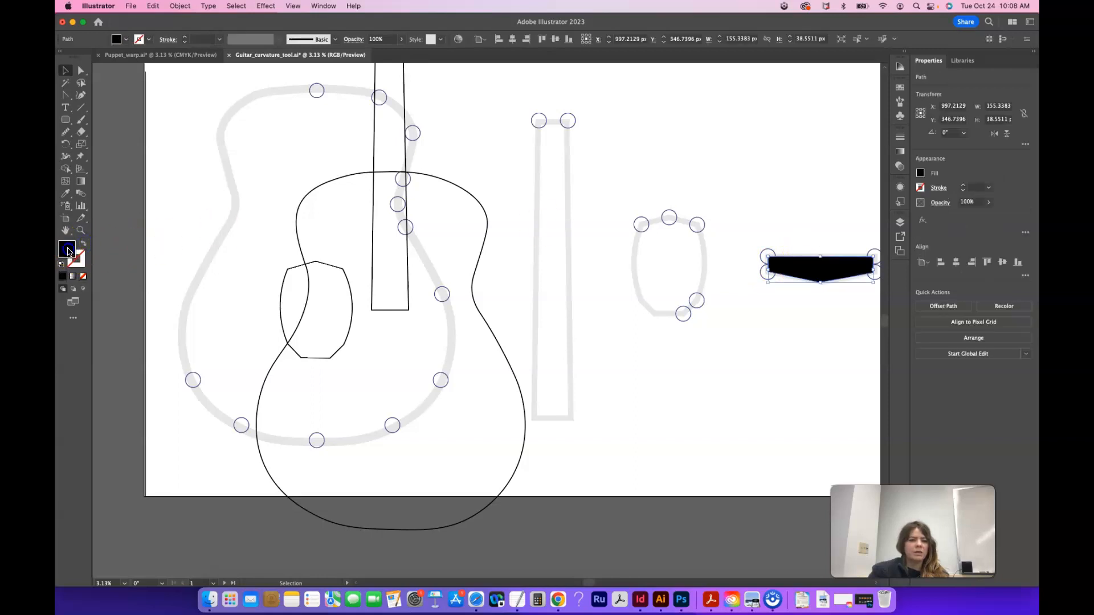
# Inspect the fill color's hex value in the Color Picker
pyautogui.doubleClick(68, 250)
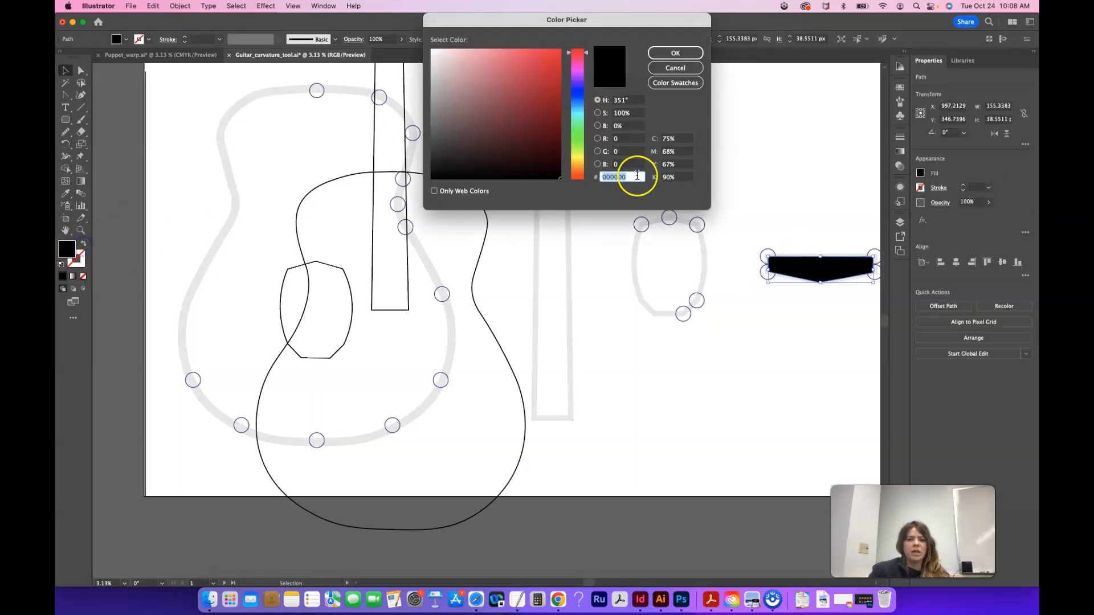
pyautogui.click(604, 177)
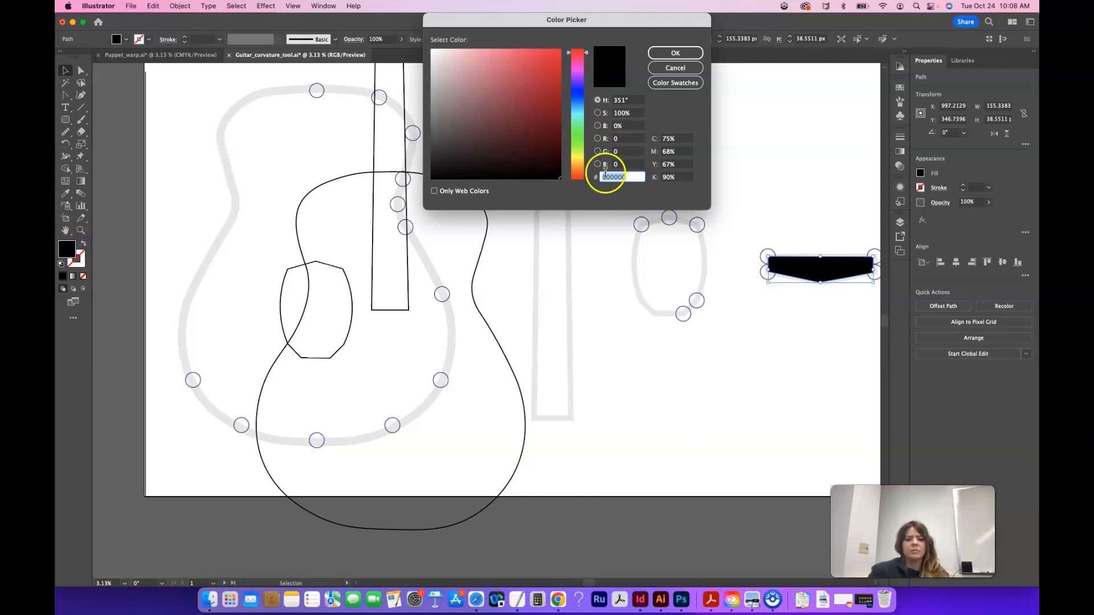
pyautogui.click(673, 53)
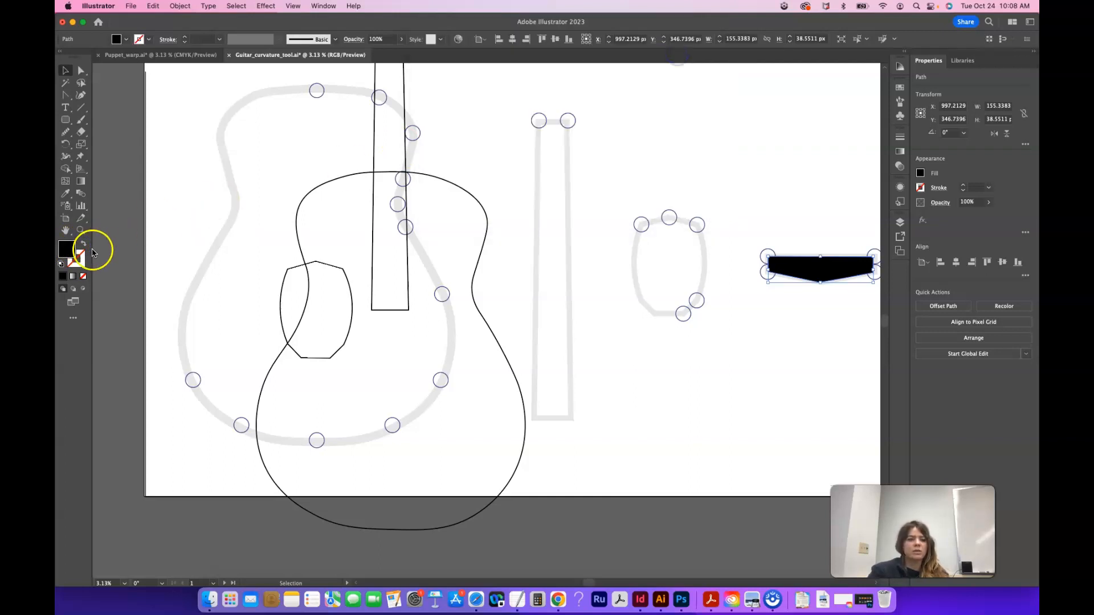
pyautogui.doubleClick(66, 249)
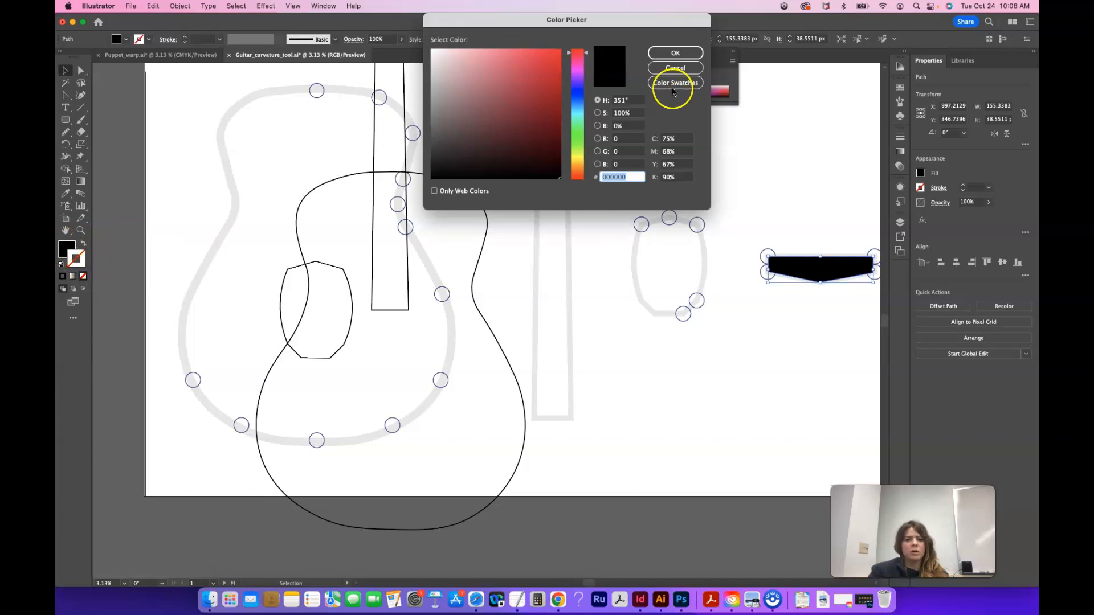
pyautogui.click(675, 67)
pyautogui.doubleClick(67, 249)
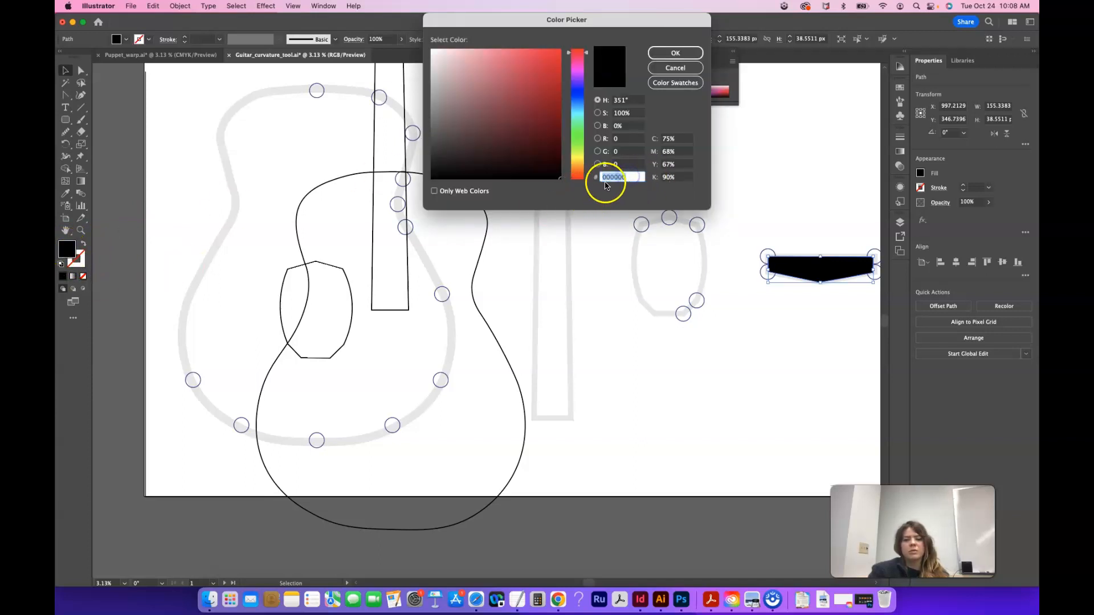
pyautogui.click(675, 69)
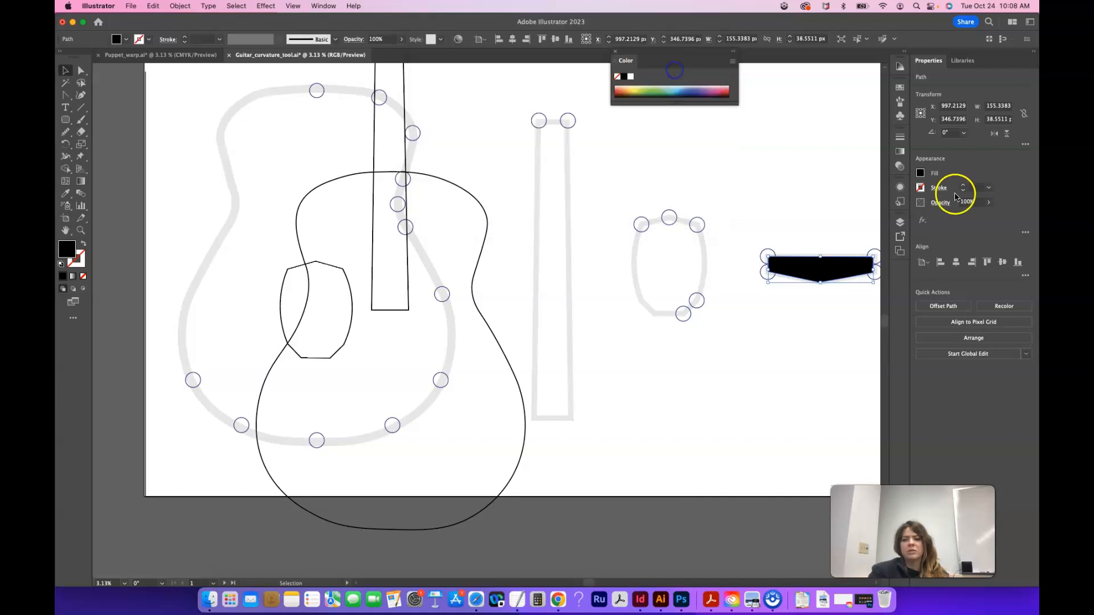
# Inspect the Black swatch's options and hex code in the swatches panel
pyautogui.click(920, 173)
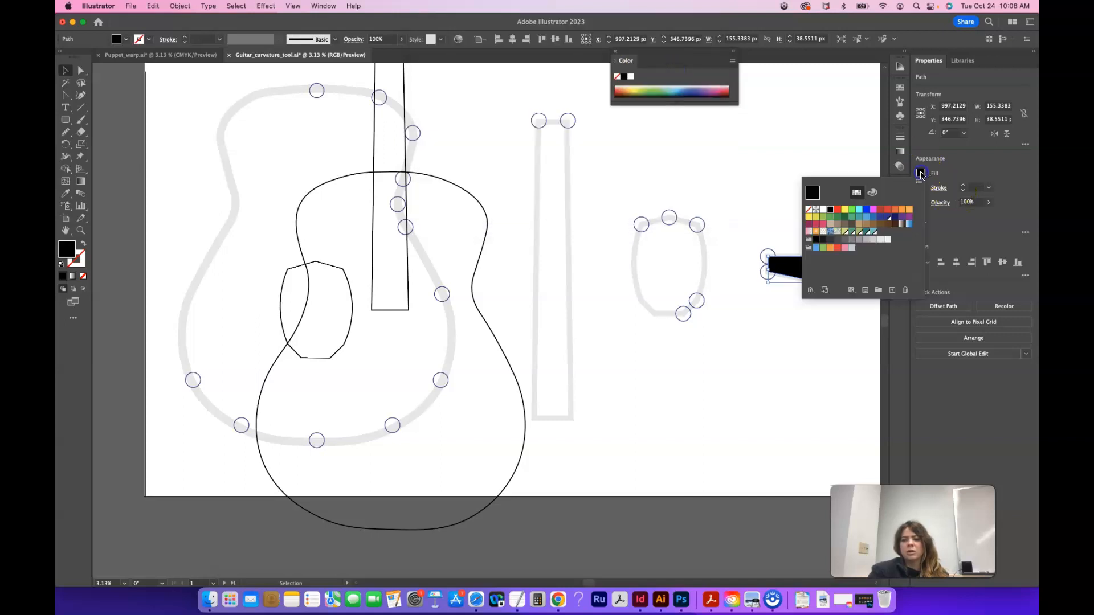
pyautogui.click(813, 195)
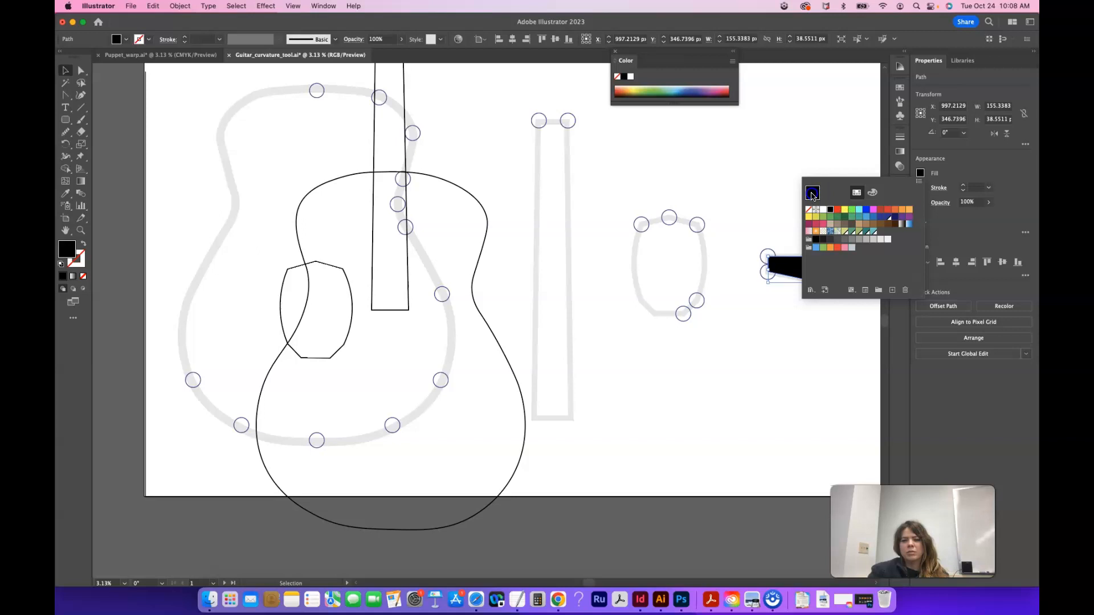
pyautogui.doubleClick(832, 211)
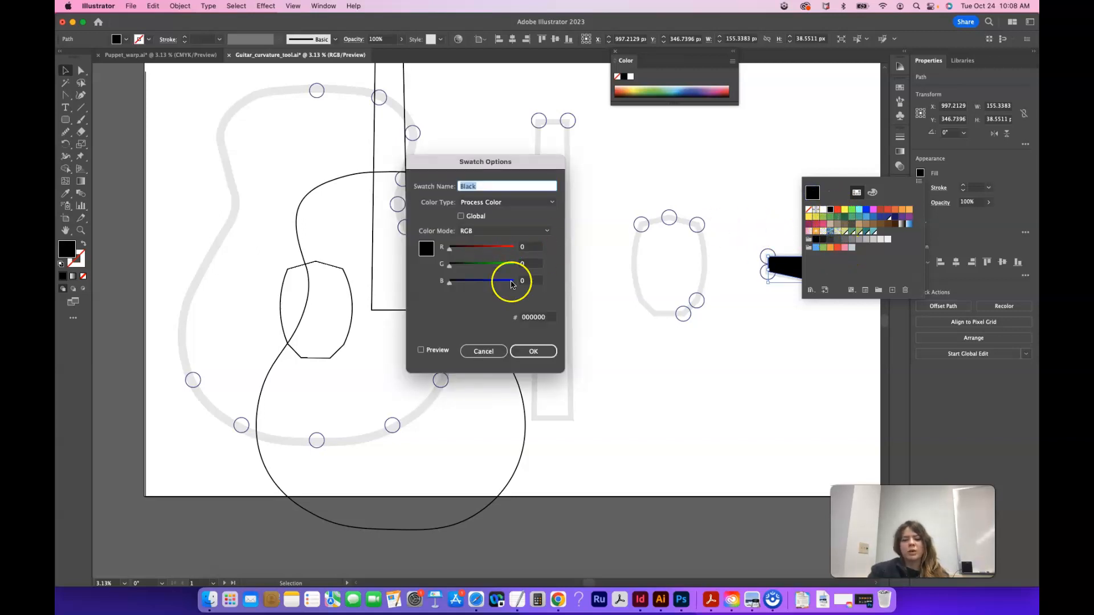
pyautogui.click(544, 317)
pyautogui.doubleClick(551, 324)
pyautogui.click(486, 351)
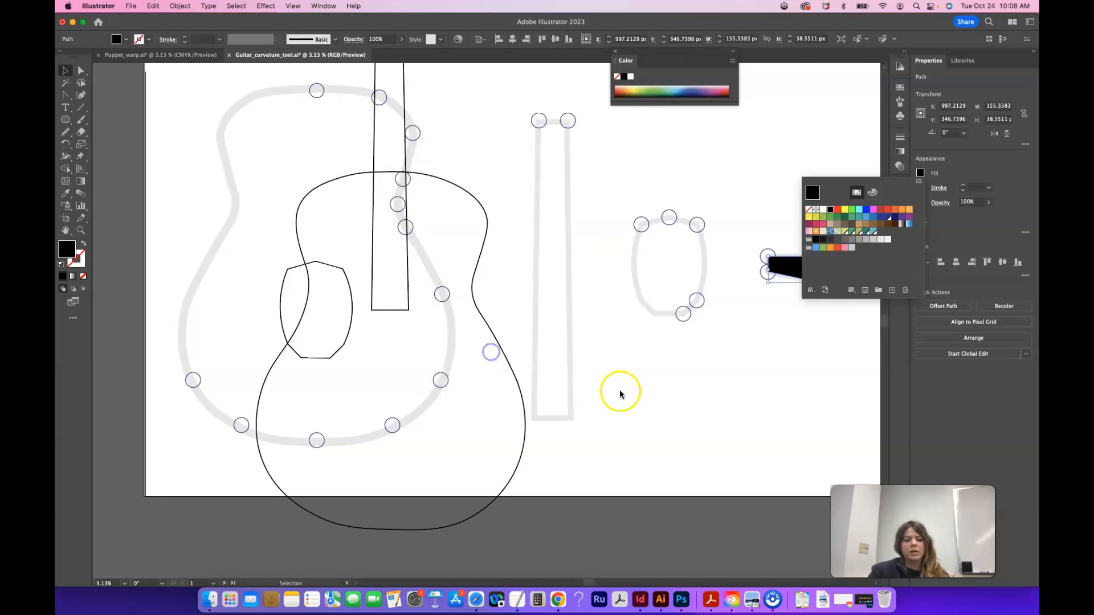
pyautogui.press('Escape')
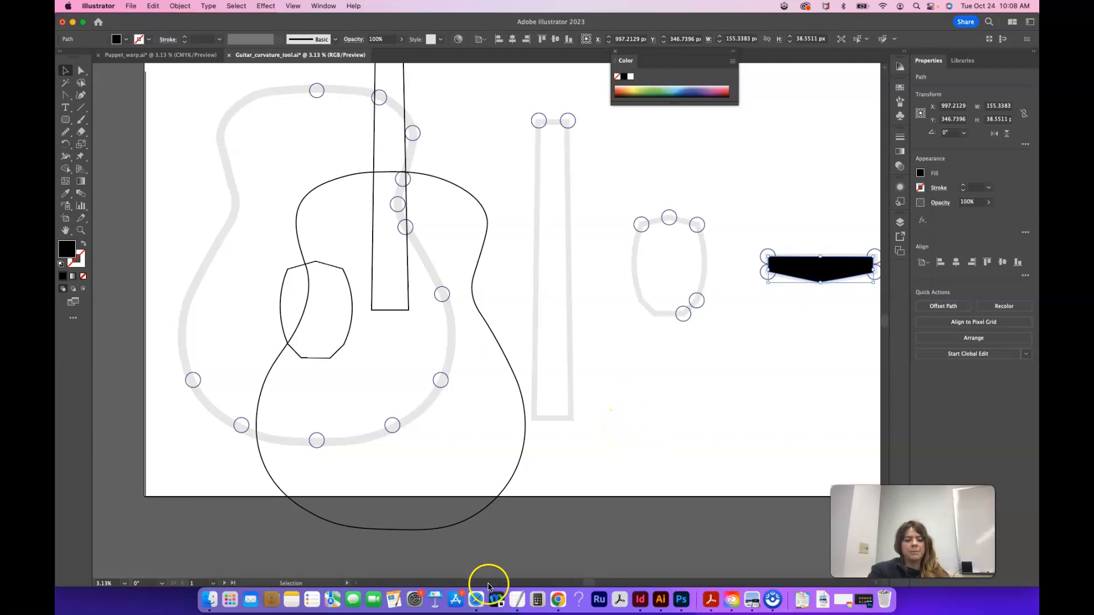
# Return to the browser and check the second base color's hex code in the color theme
pyautogui.click(477, 601)
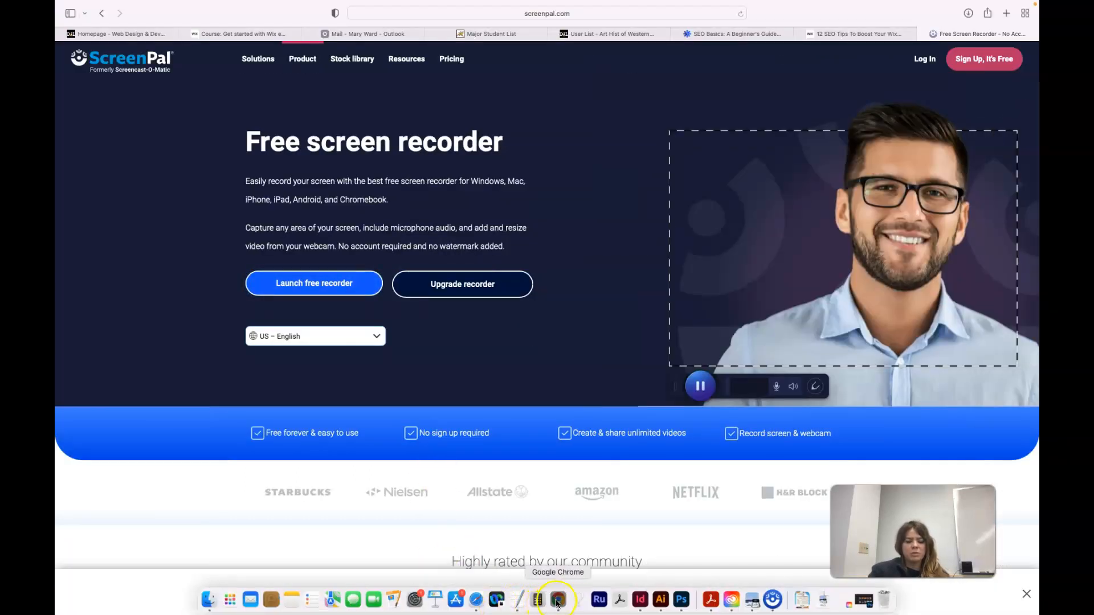
pyautogui.click(558, 602)
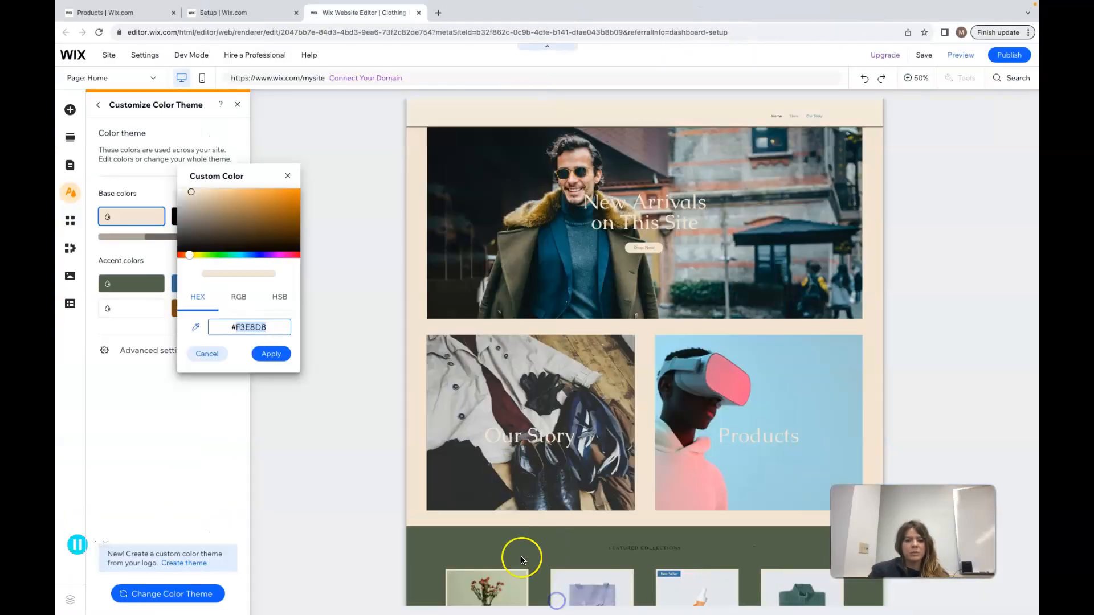
pyautogui.click(288, 177)
pyautogui.click(200, 221)
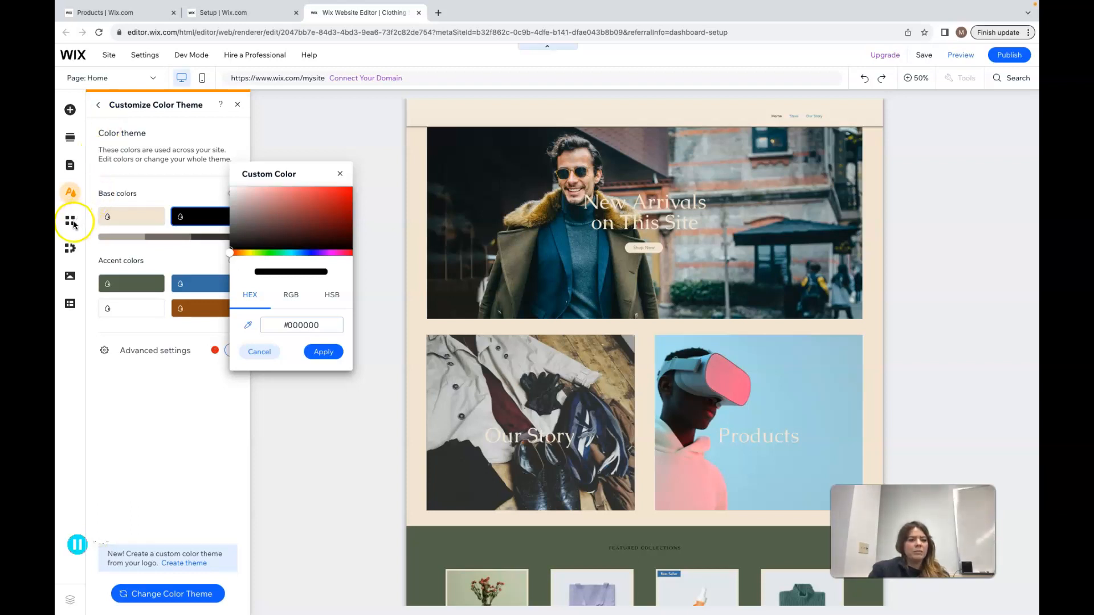
pyautogui.click(100, 106)
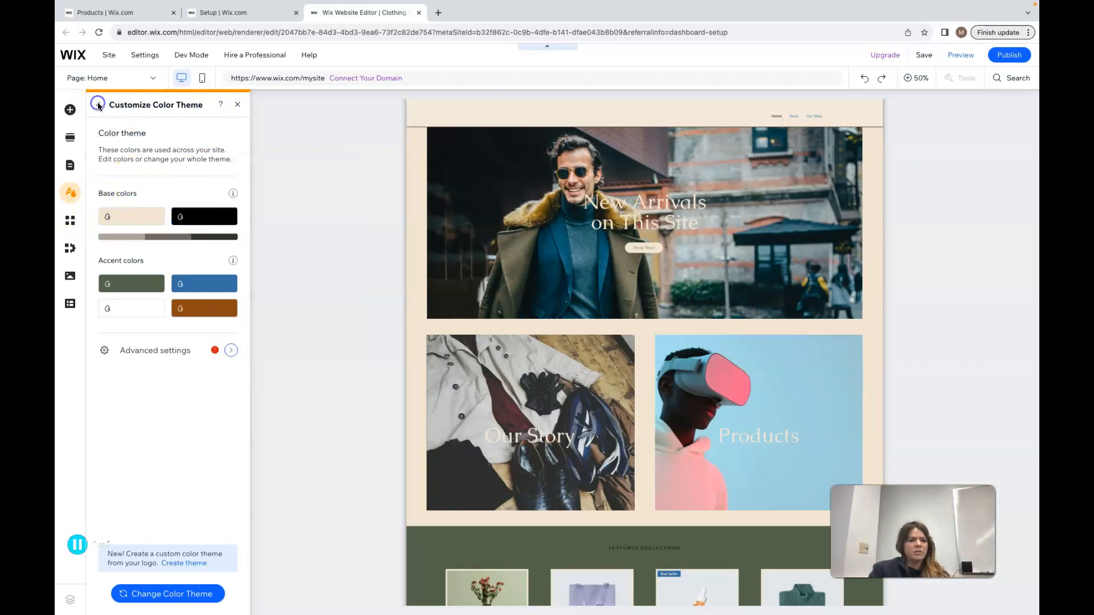
# Open the text theme settings and review the heading and paragraph styles
pyautogui.click(100, 106)
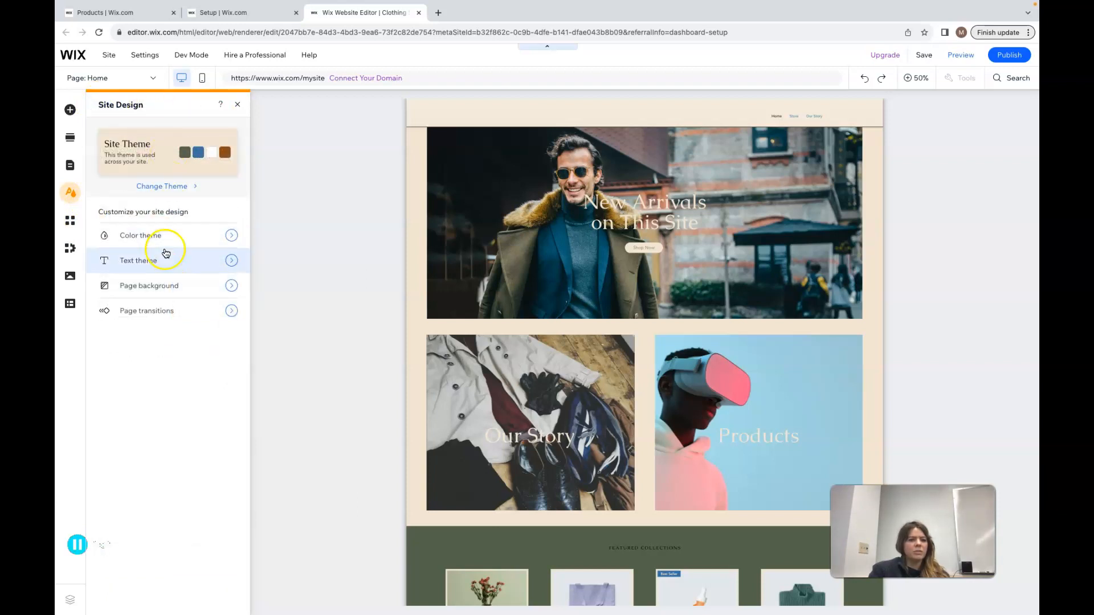
pyautogui.click(233, 260)
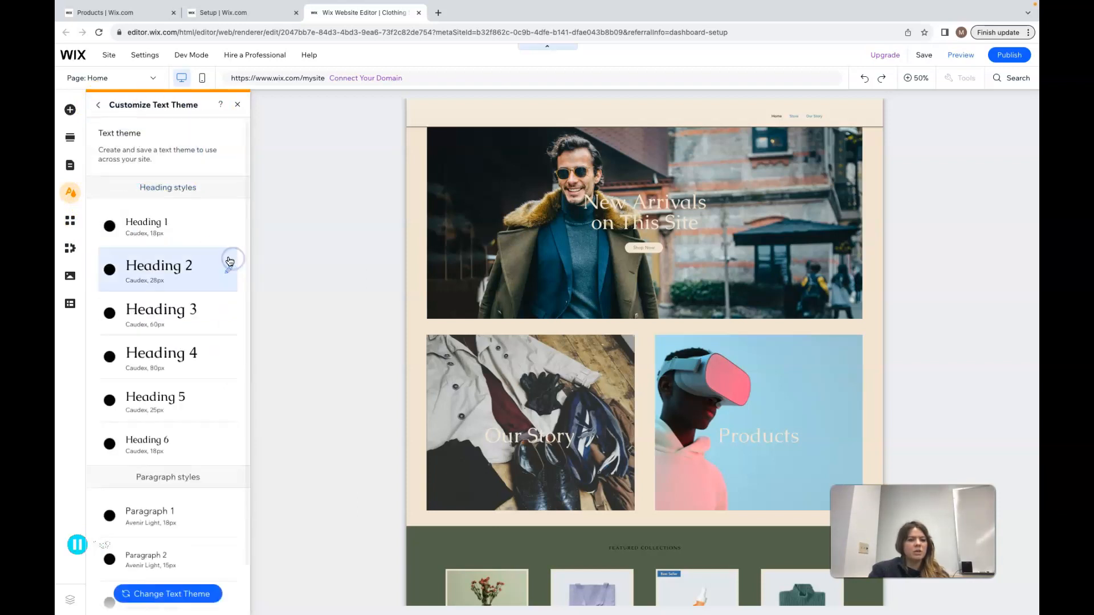
pyautogui.scroll(-1, 200, 383)
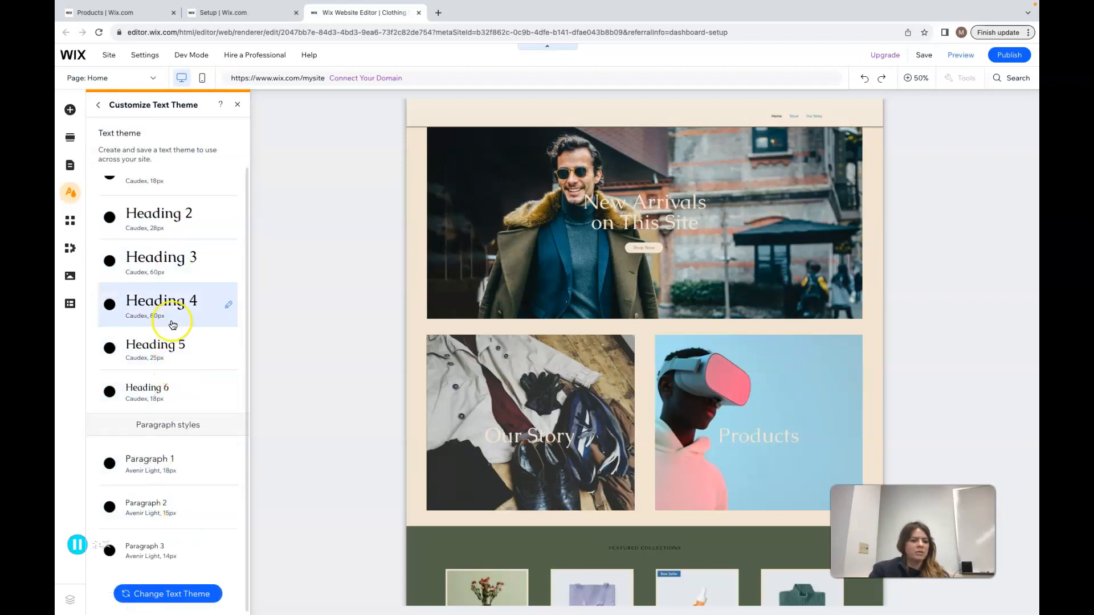
pyautogui.scroll(1, 156, 294)
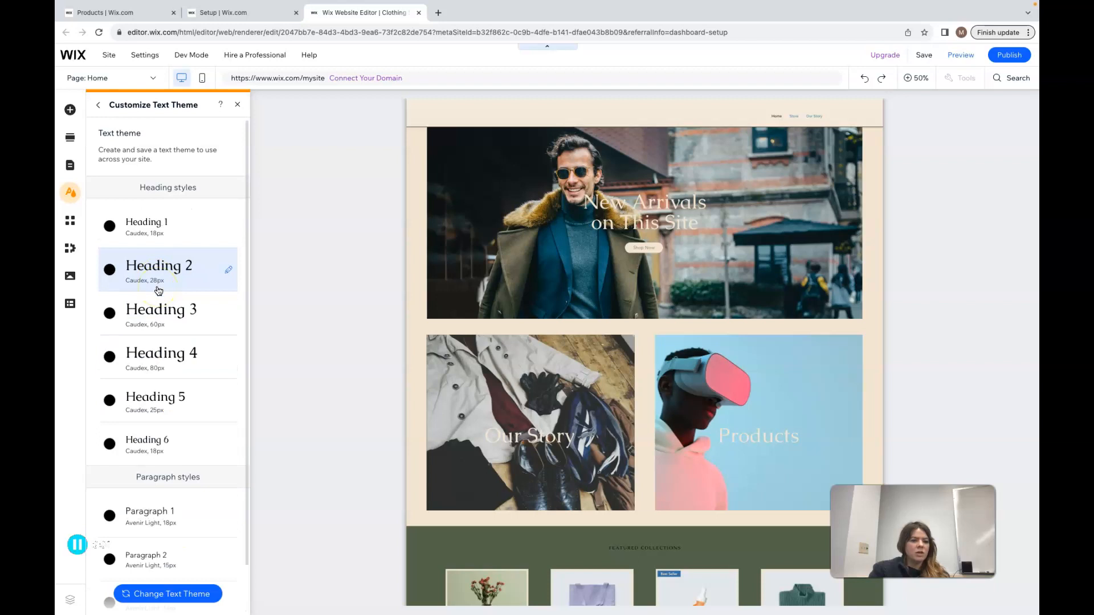
pyautogui.scroll(-1, 159, 291)
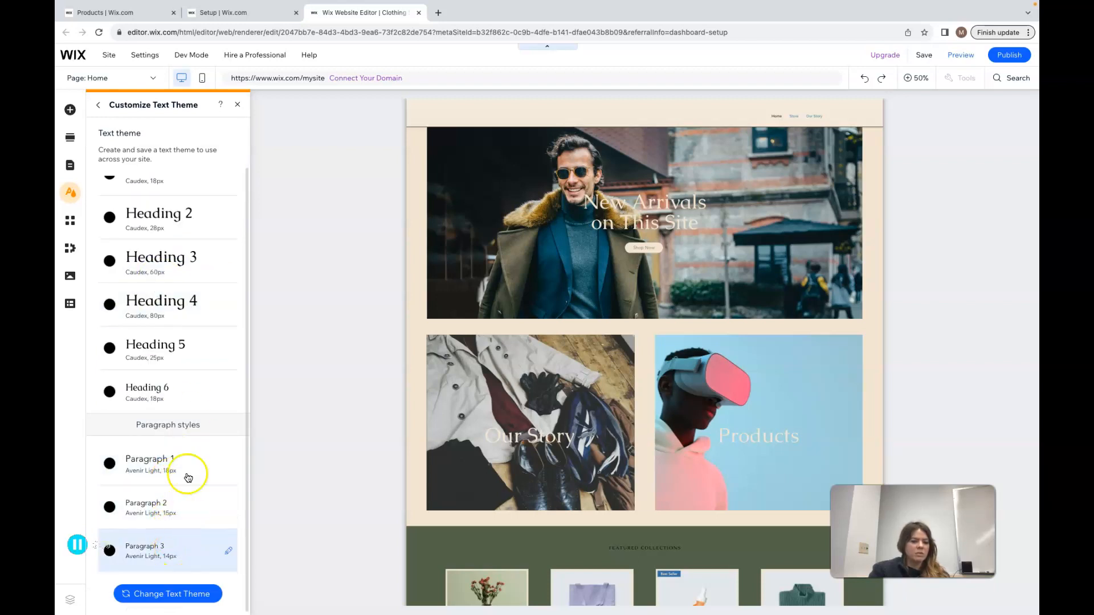
pyautogui.scroll(1, 188, 427)
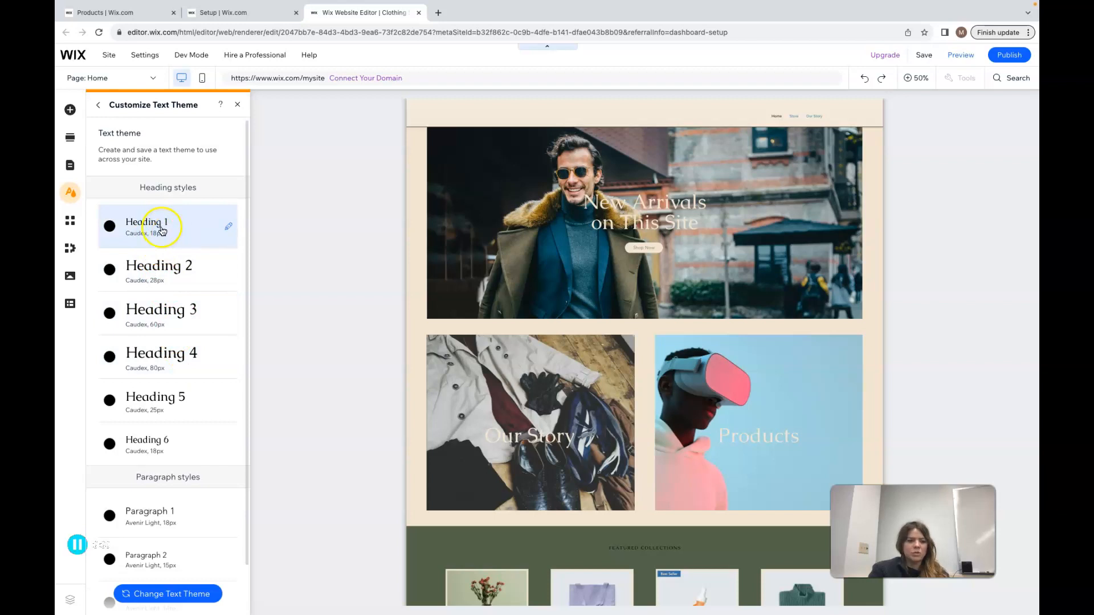
# Browse the font list in the Heading 1 style editor and cancel the edit
pyautogui.click(230, 232)
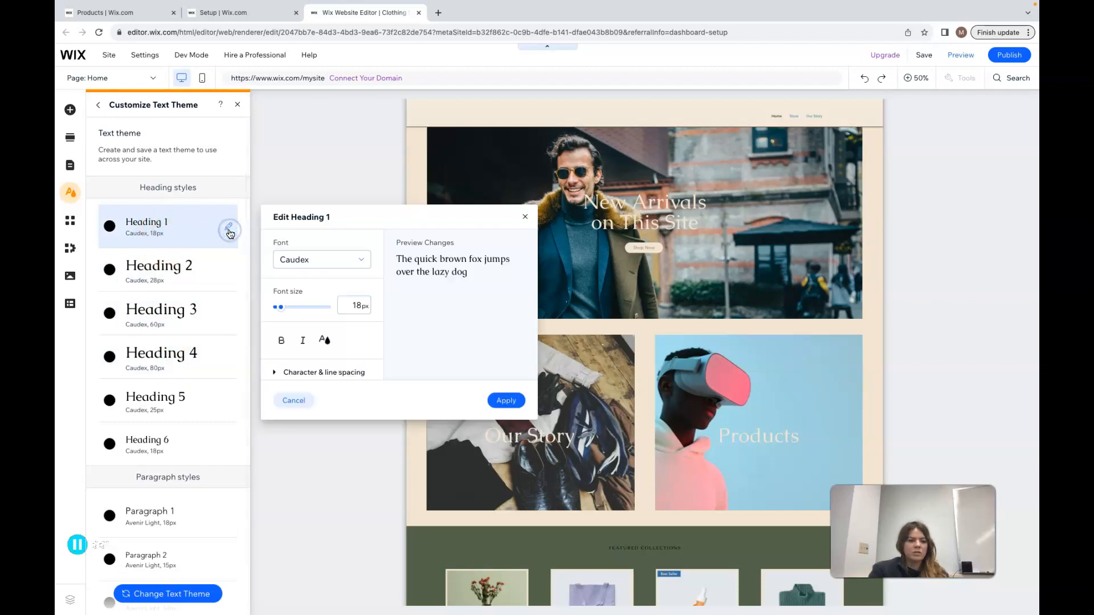
pyautogui.click(325, 262)
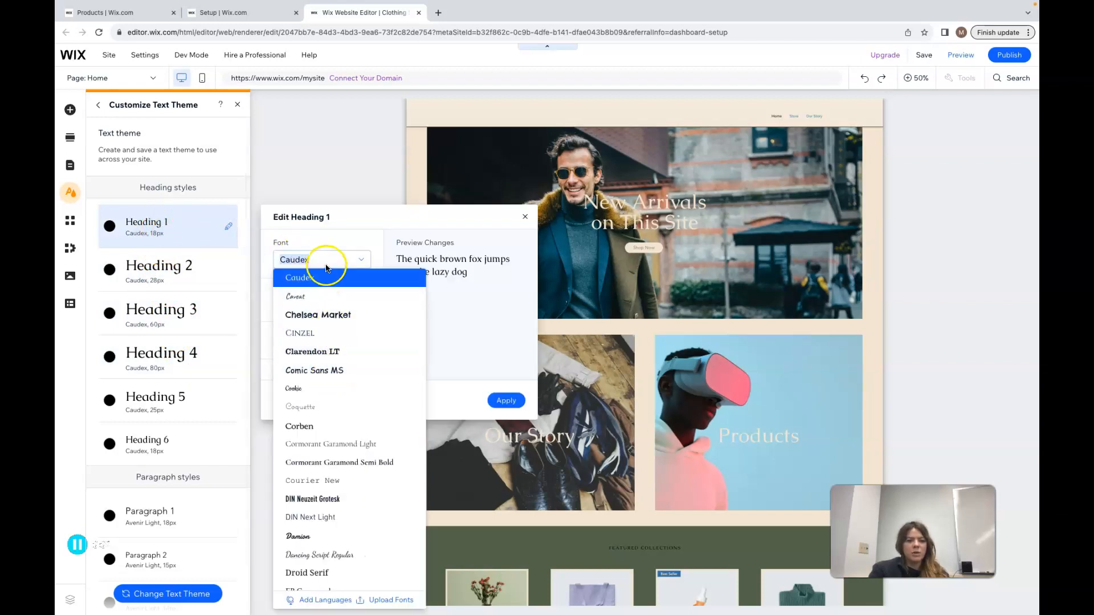
pyautogui.click(328, 264)
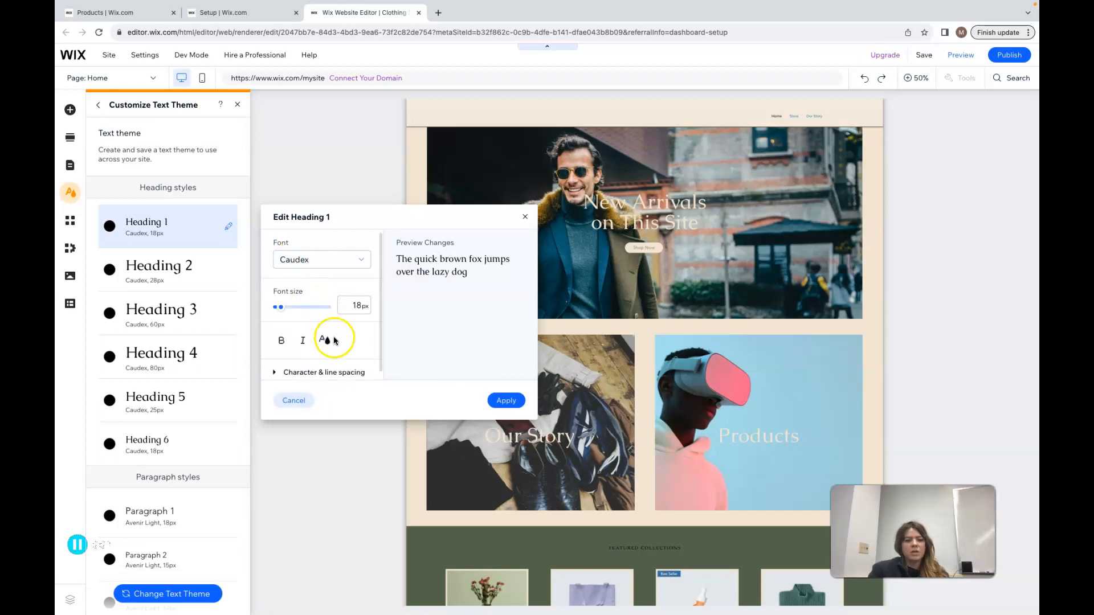
pyautogui.click(330, 267)
pyautogui.scroll(-2, 343, 482)
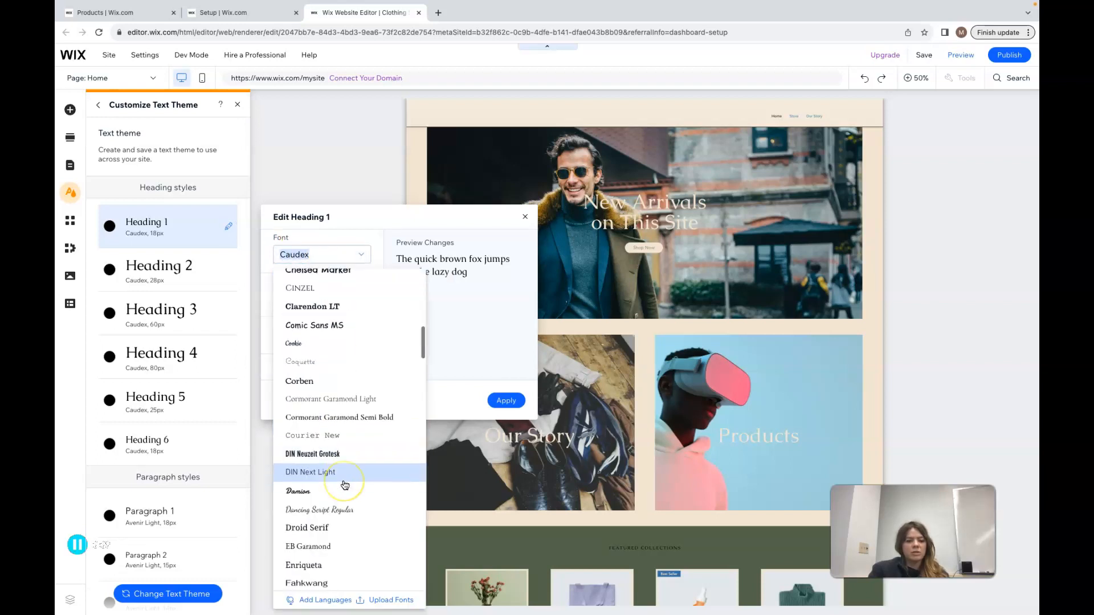
pyautogui.scroll(10, 345, 487)
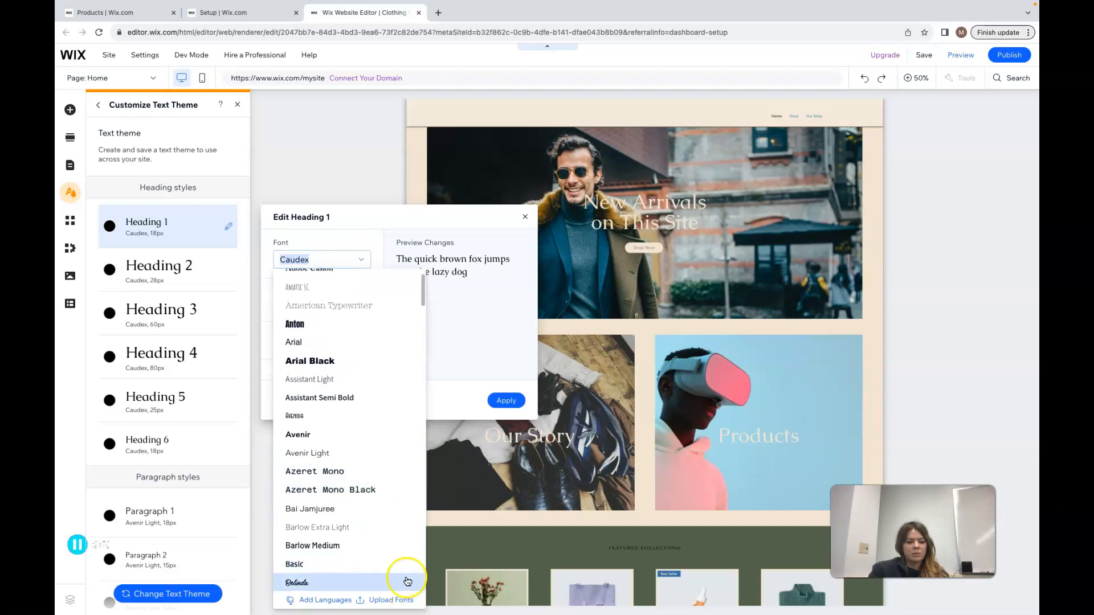
pyautogui.click(468, 399)
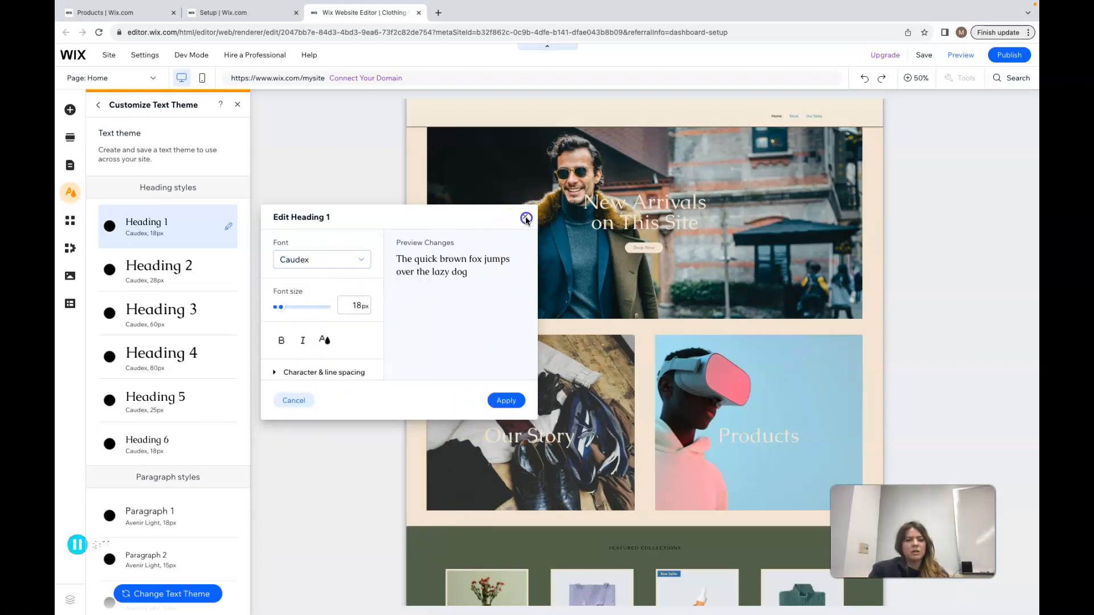
pyautogui.click(295, 401)
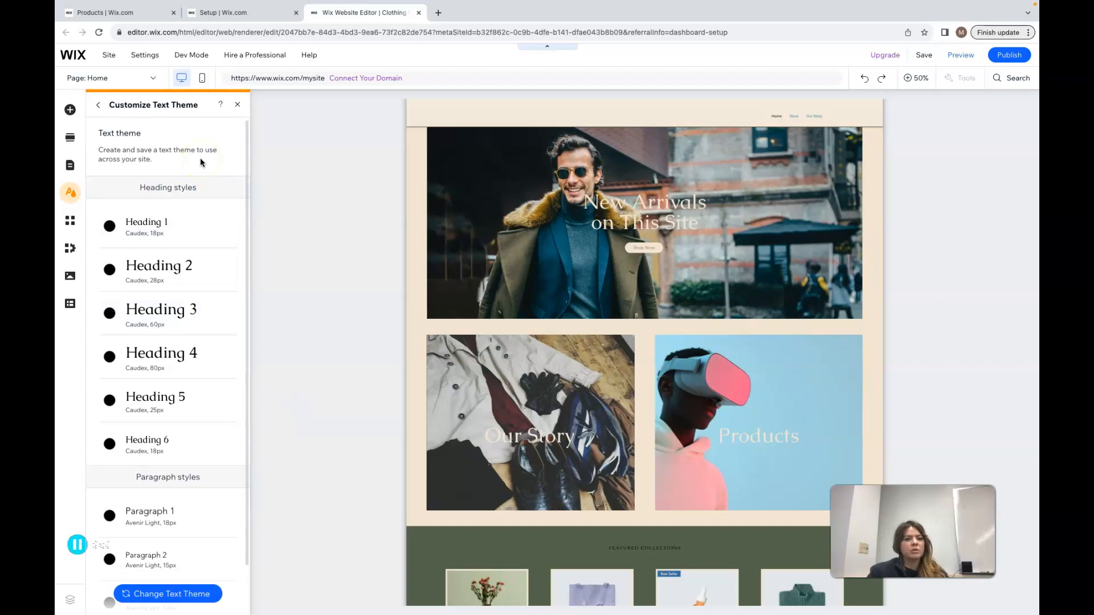
# Close the site design panel and open the site pages and menu panel
pyautogui.click(99, 107)
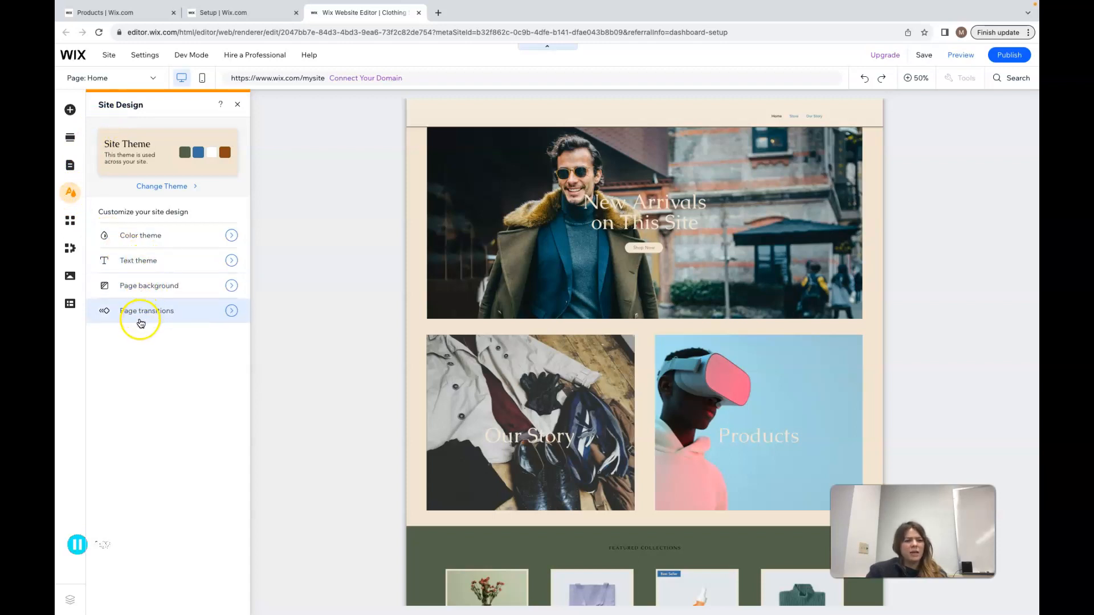
pyautogui.click(70, 197)
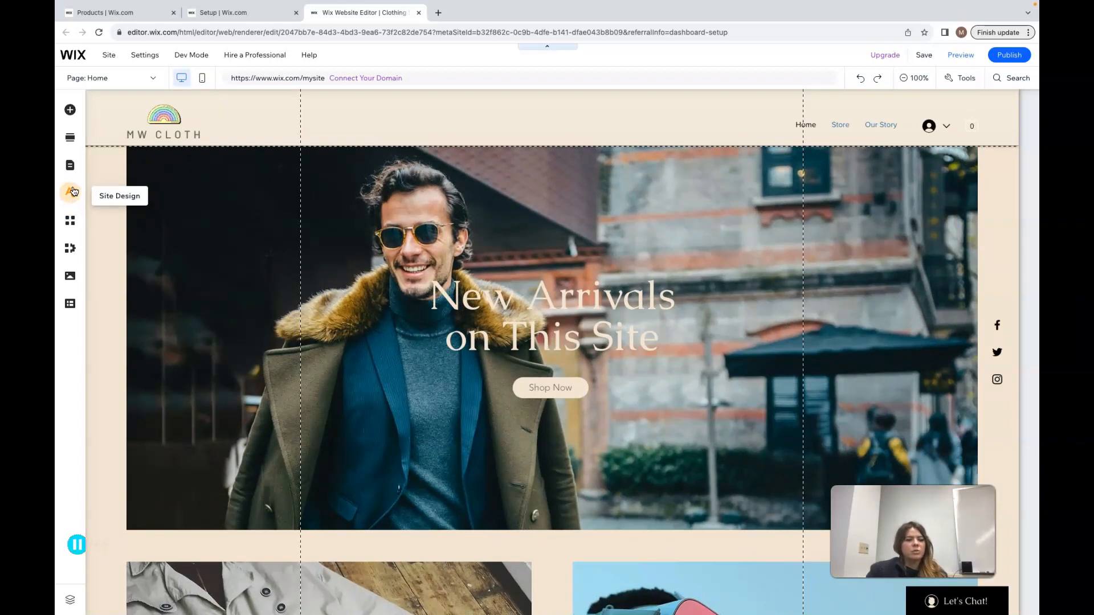
pyautogui.click(72, 172)
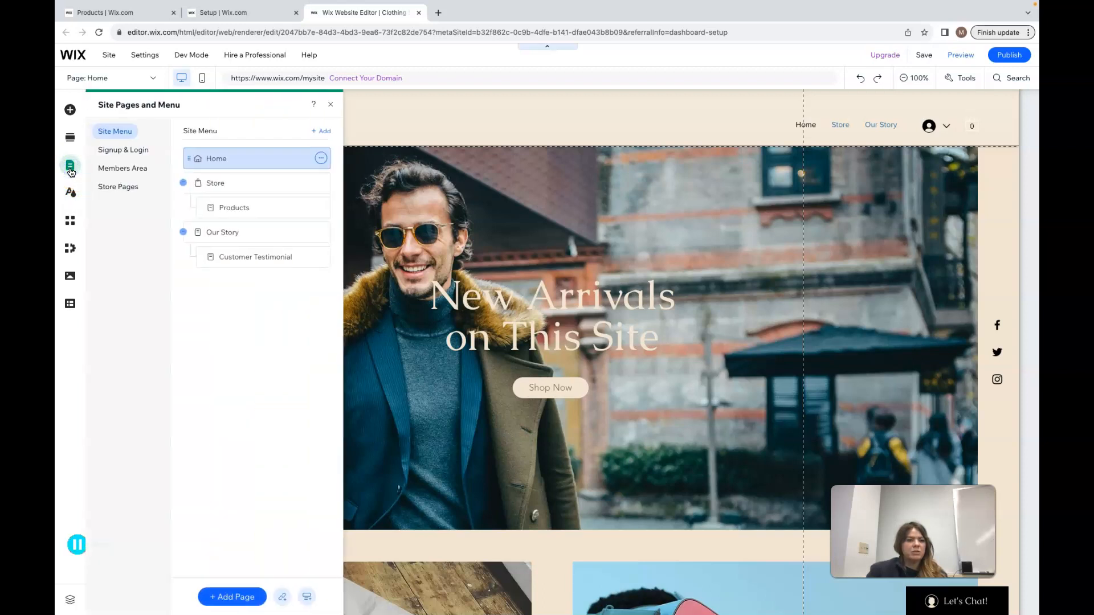
pyautogui.click(114, 143)
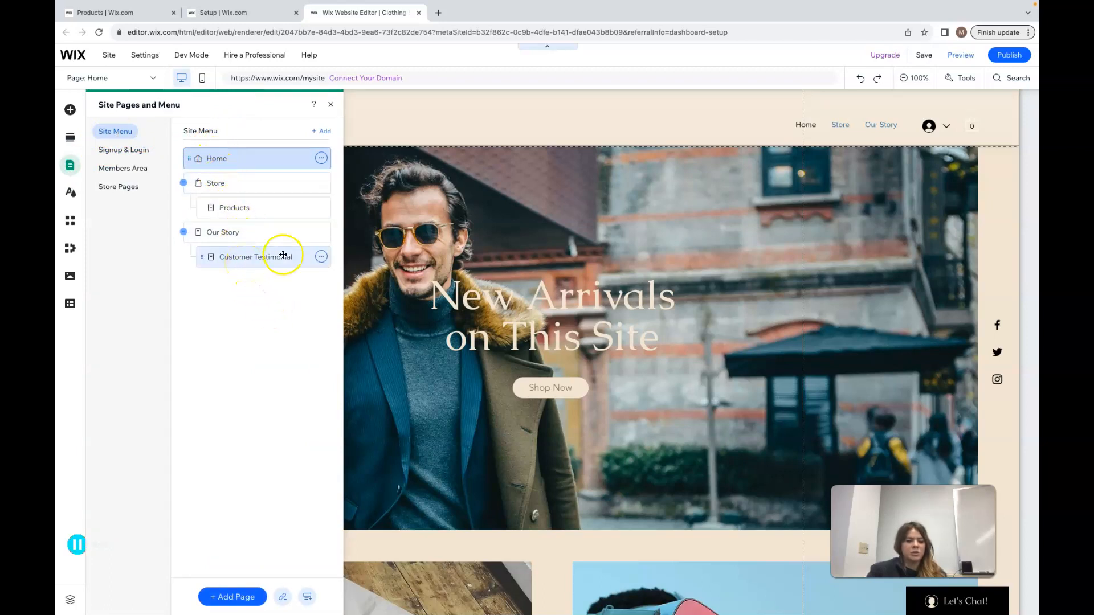
# Drag the Customer Testimonial page out from under Our Story and back as its subpage
pyautogui.moveTo(215, 264); pyautogui.dragTo(237, 256)
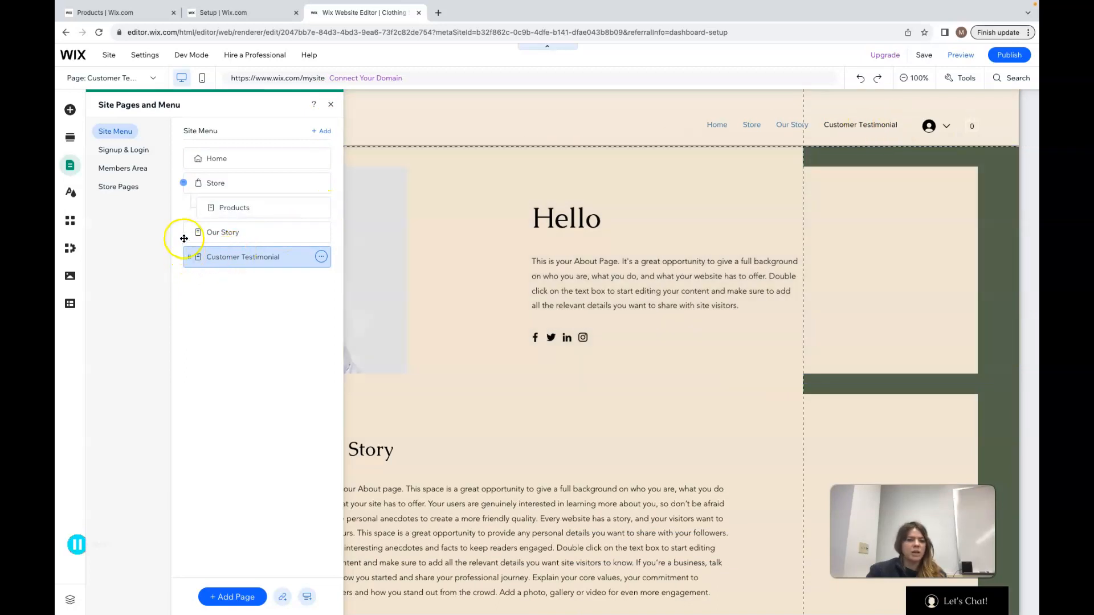
pyautogui.click(214, 260)
pyautogui.moveTo(214, 261); pyautogui.dragTo(243, 263)
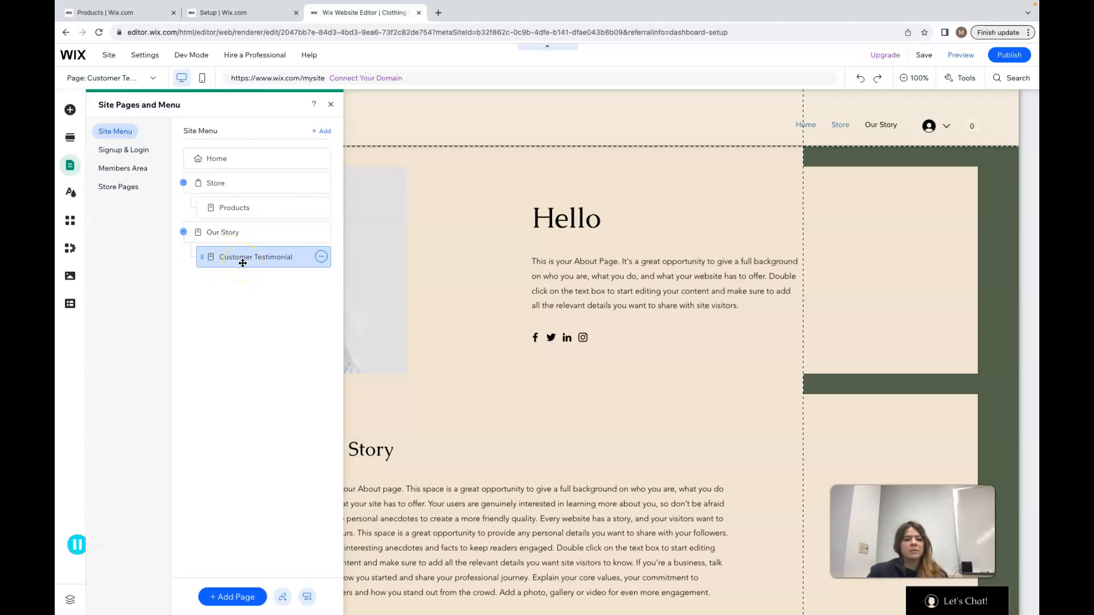
pyautogui.click(240, 214)
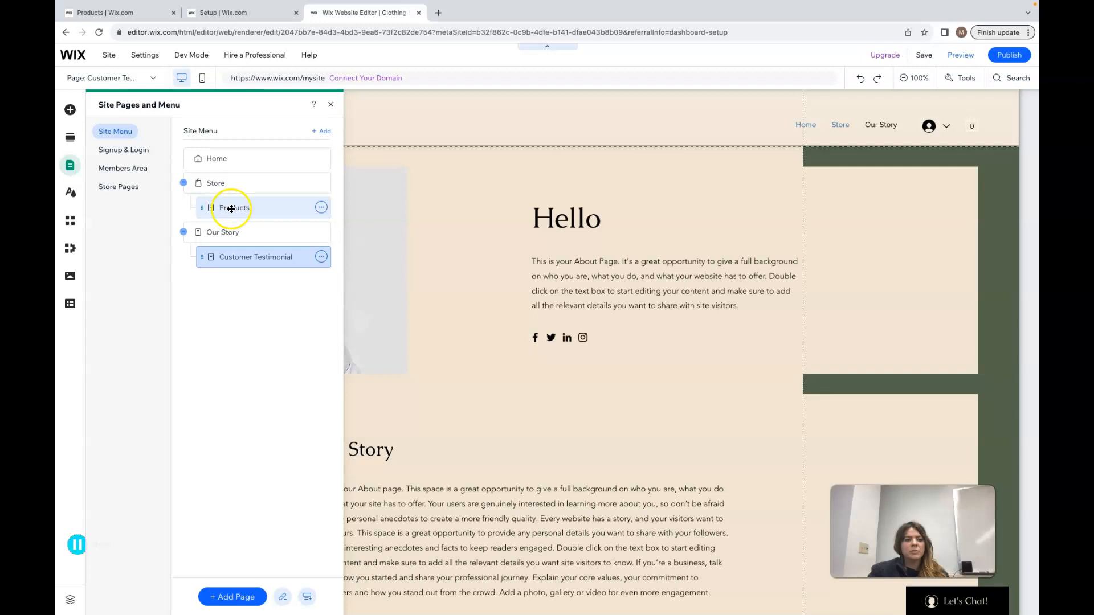
pyautogui.moveTo(226, 209)
pyautogui.mouseDown()
pyautogui.moveTo(214, 190)
pyautogui.moveTo(237, 211)
pyautogui.moveTo(213, 165)
pyautogui.moveTo(195, 178)
pyautogui.moveTo(227, 206)
pyautogui.mouseUp()
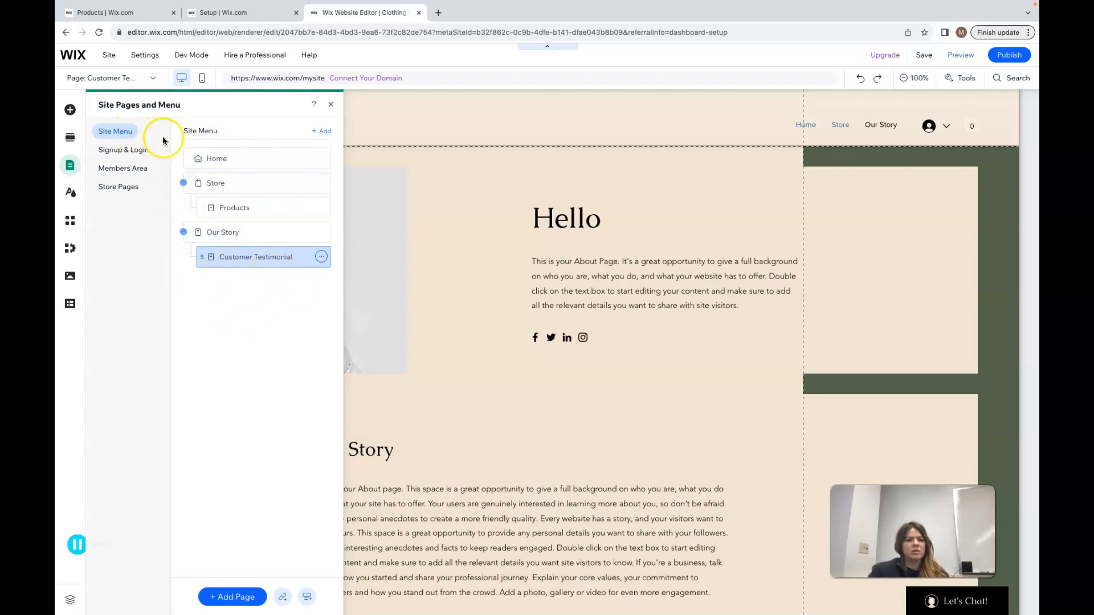
pyautogui.moveTo(223, 234); pyautogui.dragTo(234, 277)
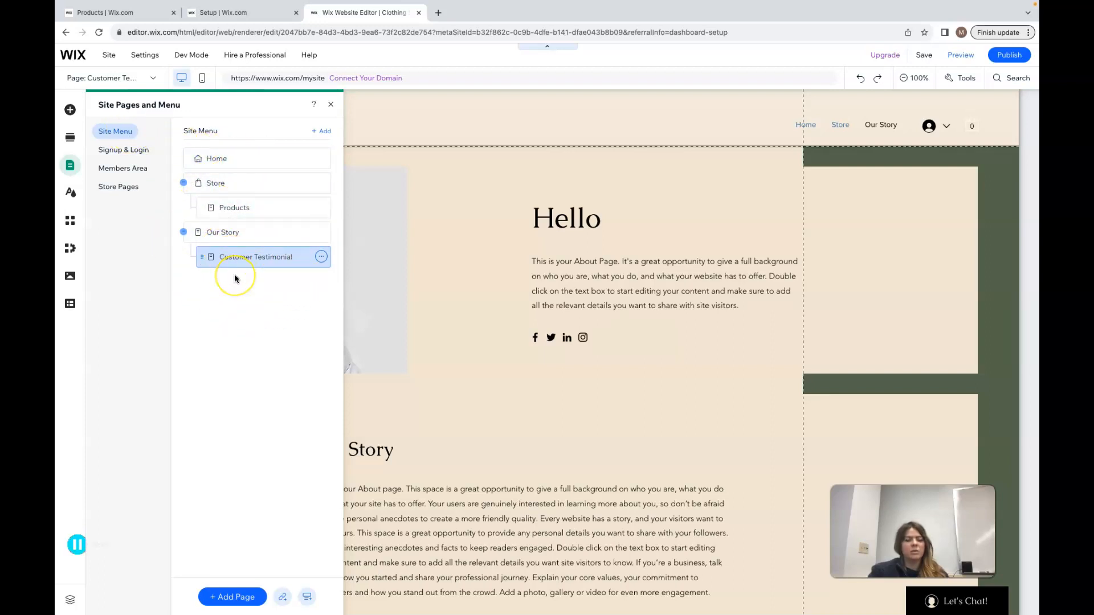
# Examine the options menu of the Customer Testimonial page
pyautogui.click(321, 256)
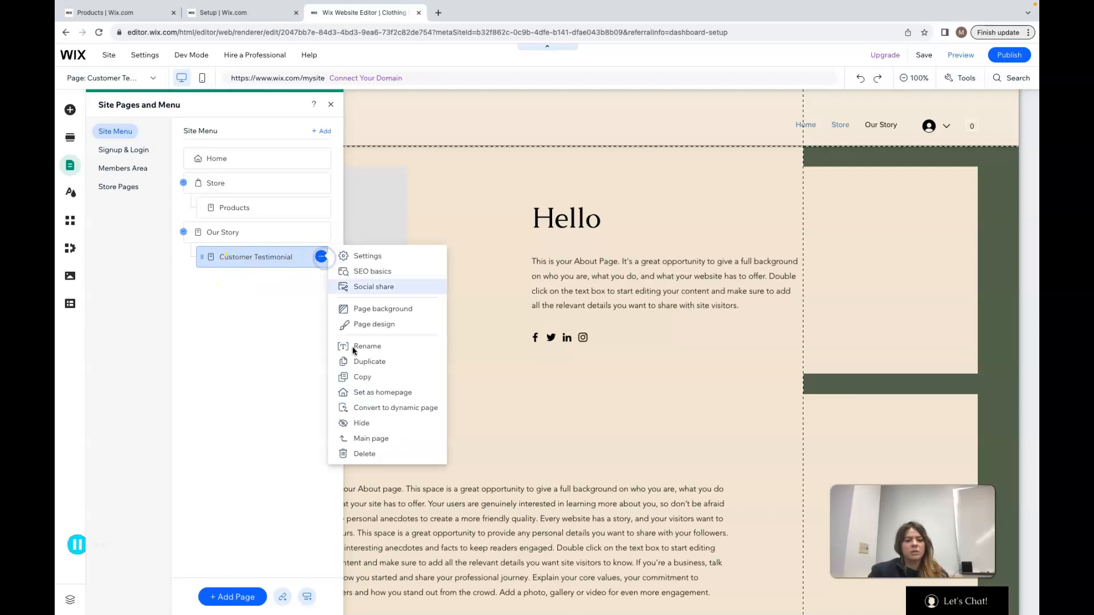
pyautogui.doubleClick(322, 258)
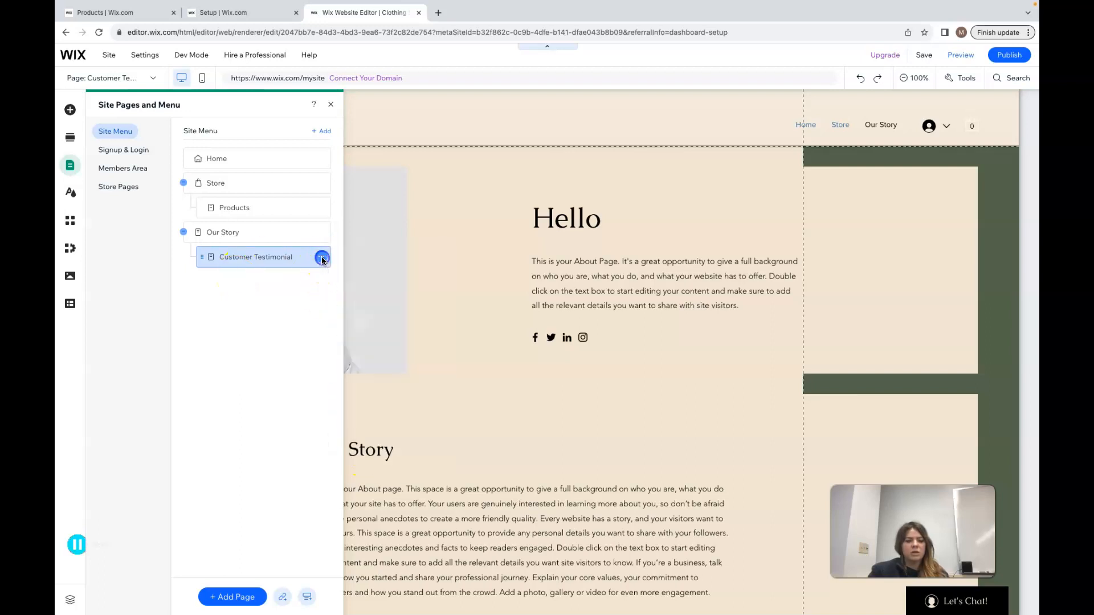
pyautogui.click(322, 261)
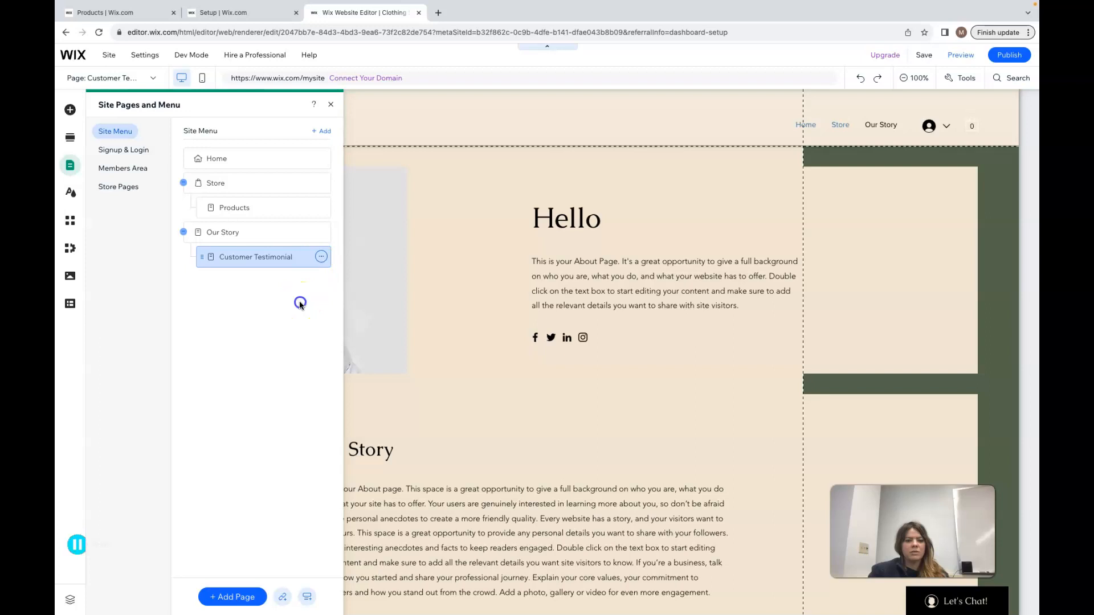
pyautogui.click(321, 258)
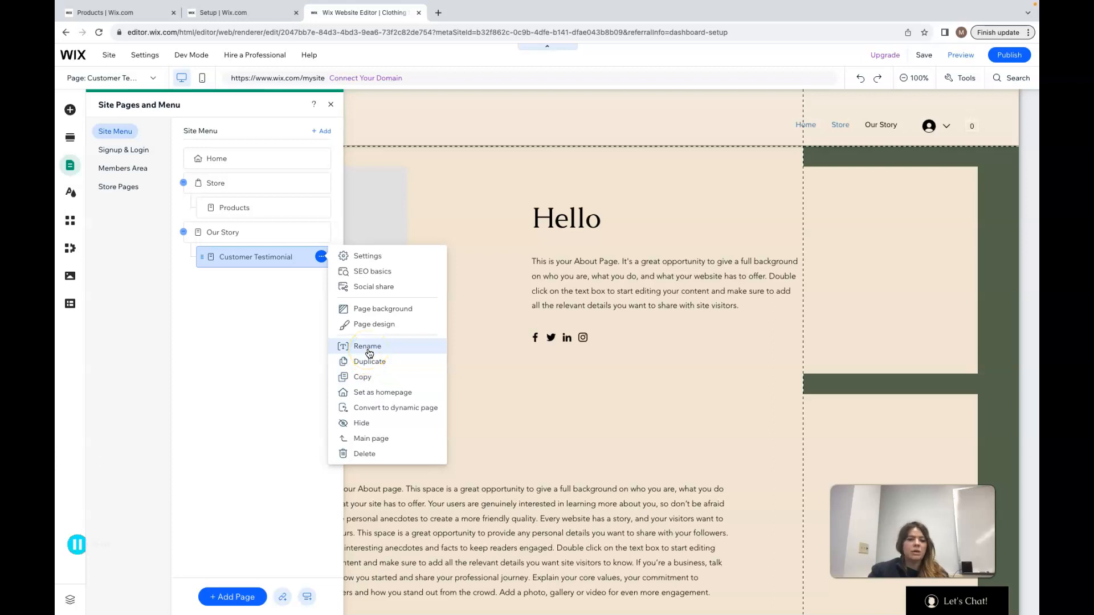
pyautogui.click(287, 319)
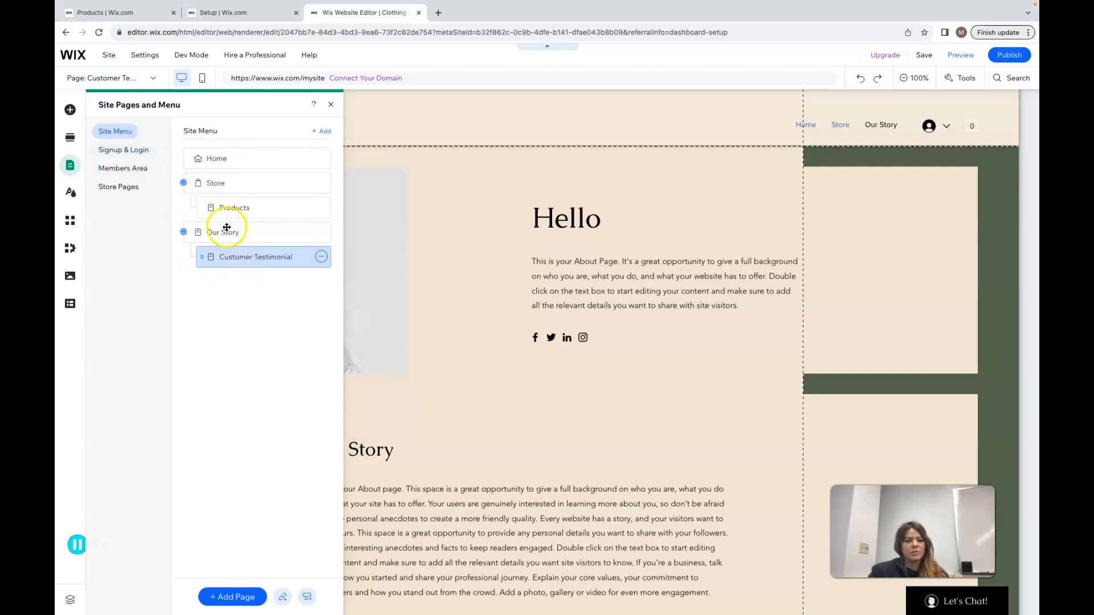
# Browse the Signup & Login, Members Area and Store Pages sections of the pages panel
pyautogui.click(126, 151)
pyautogui.click(126, 174)
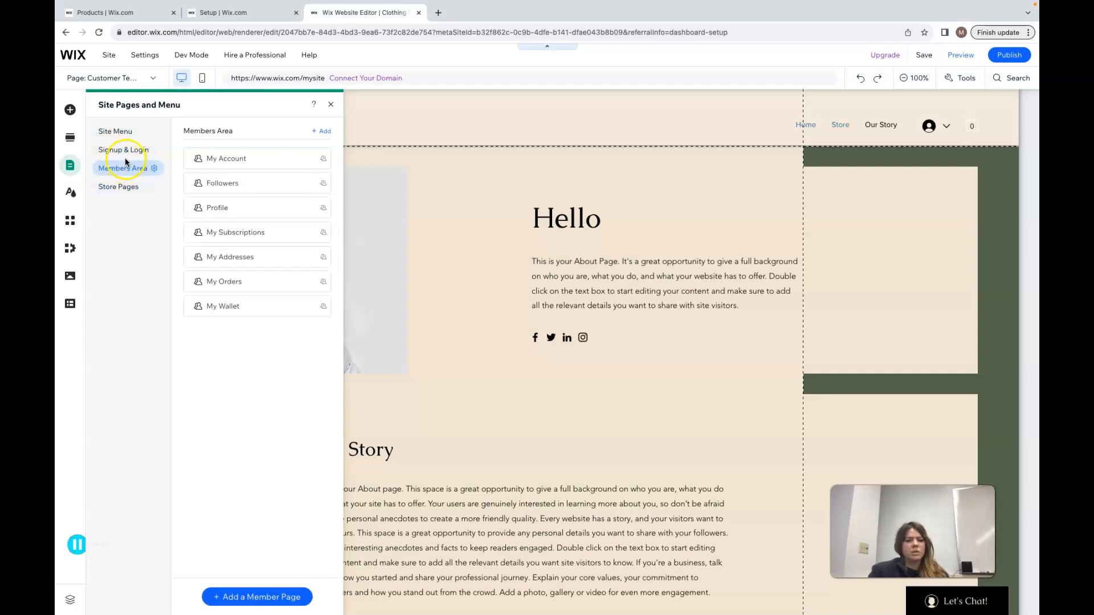
pyautogui.click(131, 154)
pyautogui.click(130, 173)
pyautogui.click(121, 154)
pyautogui.click(122, 169)
pyautogui.click(121, 153)
pyautogui.click(118, 187)
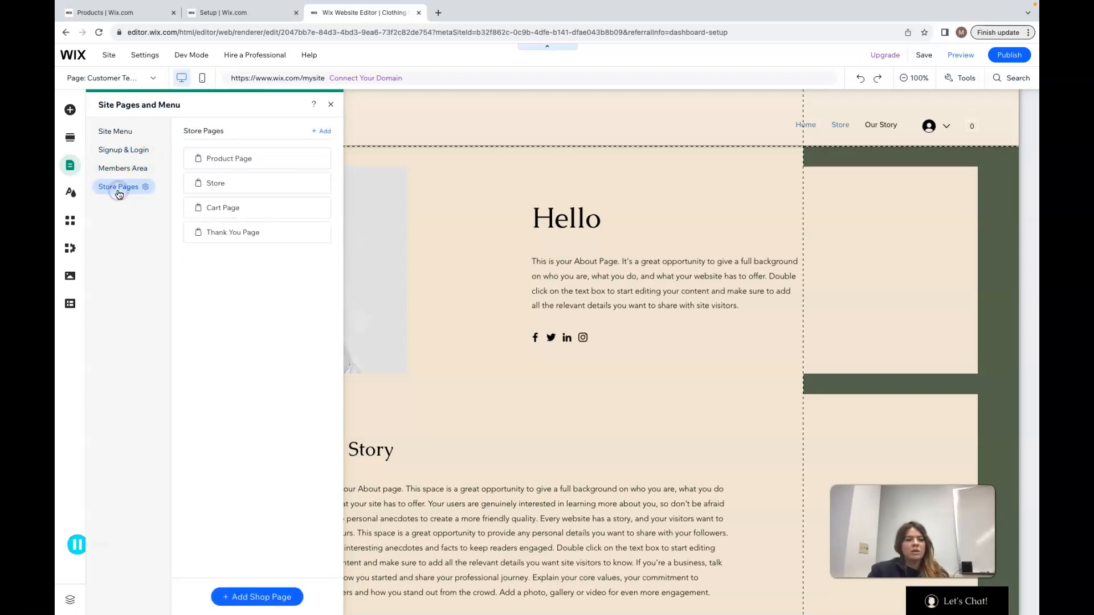
pyautogui.click(228, 157)
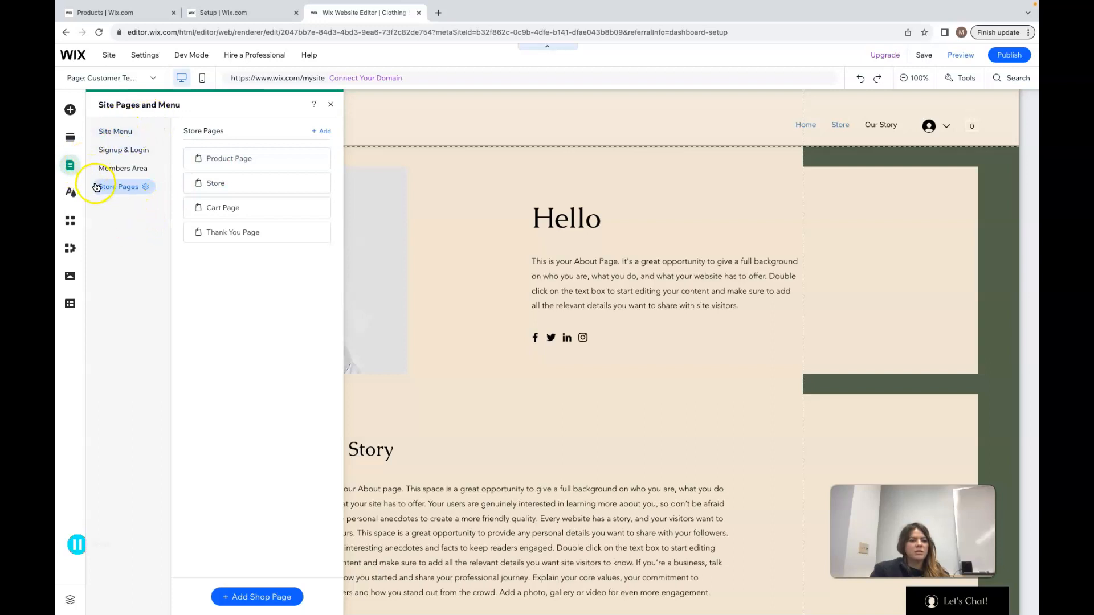
pyautogui.click(122, 151)
pyautogui.click(119, 136)
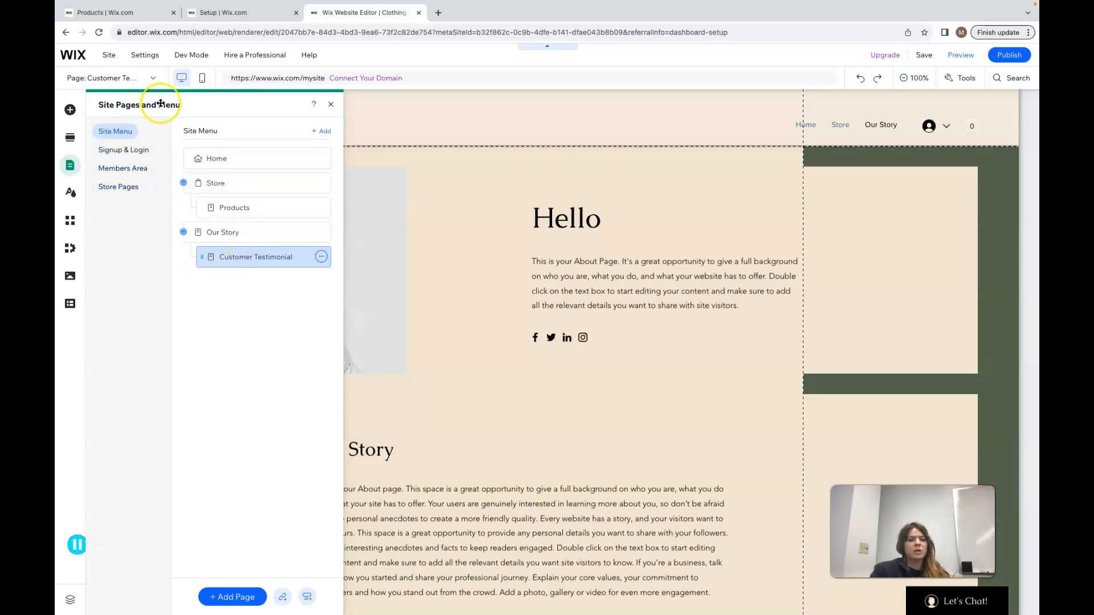
# Open the page switcher list to review all of the site's pages
pyautogui.click(152, 78)
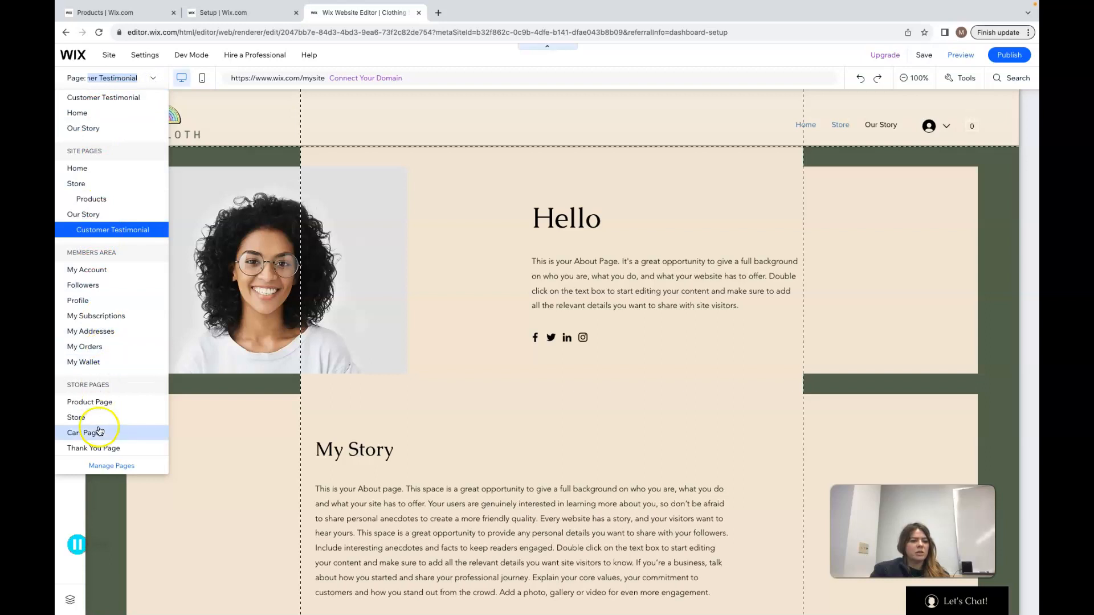
pyautogui.click(153, 79)
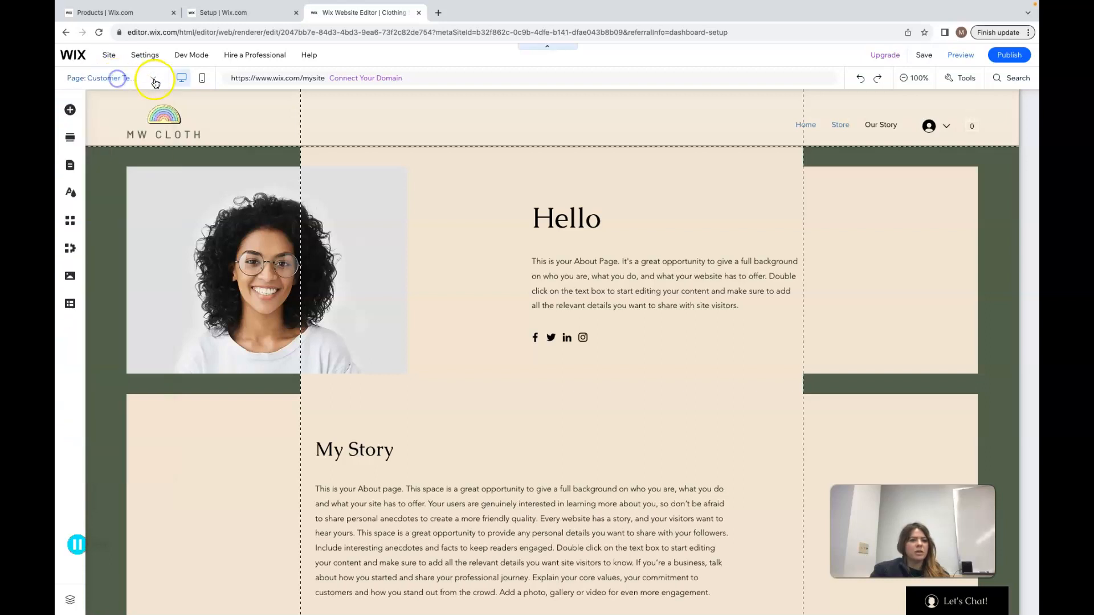
pyautogui.click(156, 80)
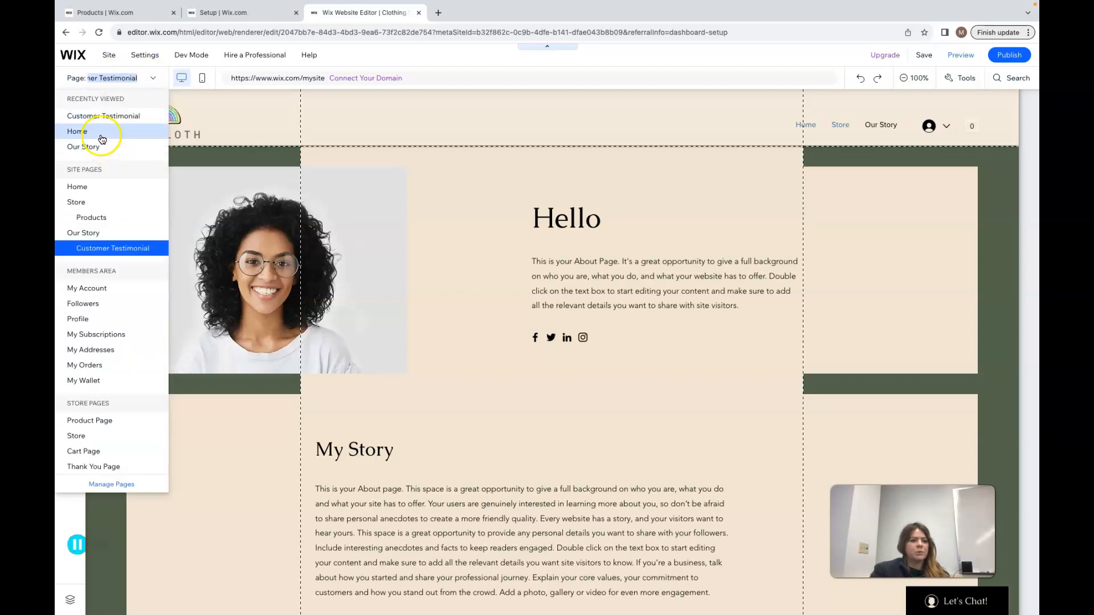
pyautogui.click(154, 79)
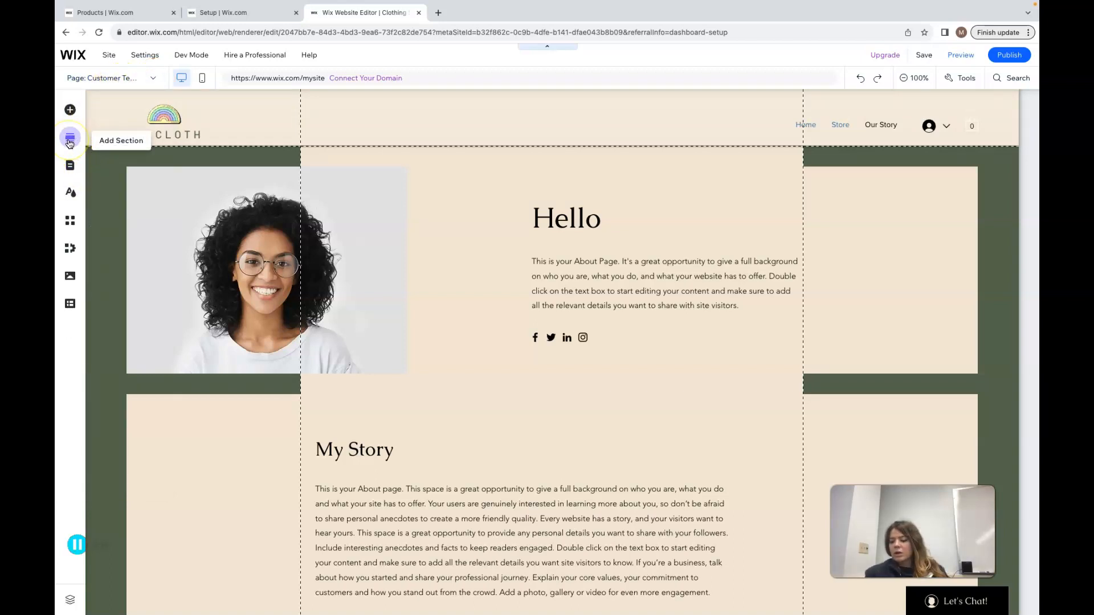
pyautogui.click(151, 80)
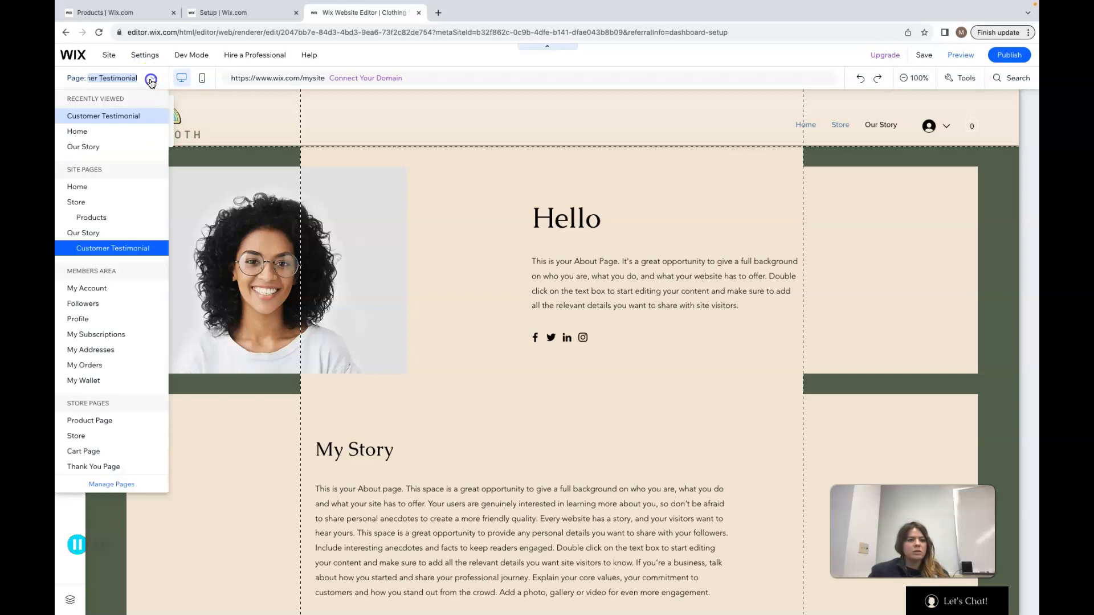
# Switch to the Home page and set the header's scroll behavior to Freezes
pyautogui.click(365, 147)
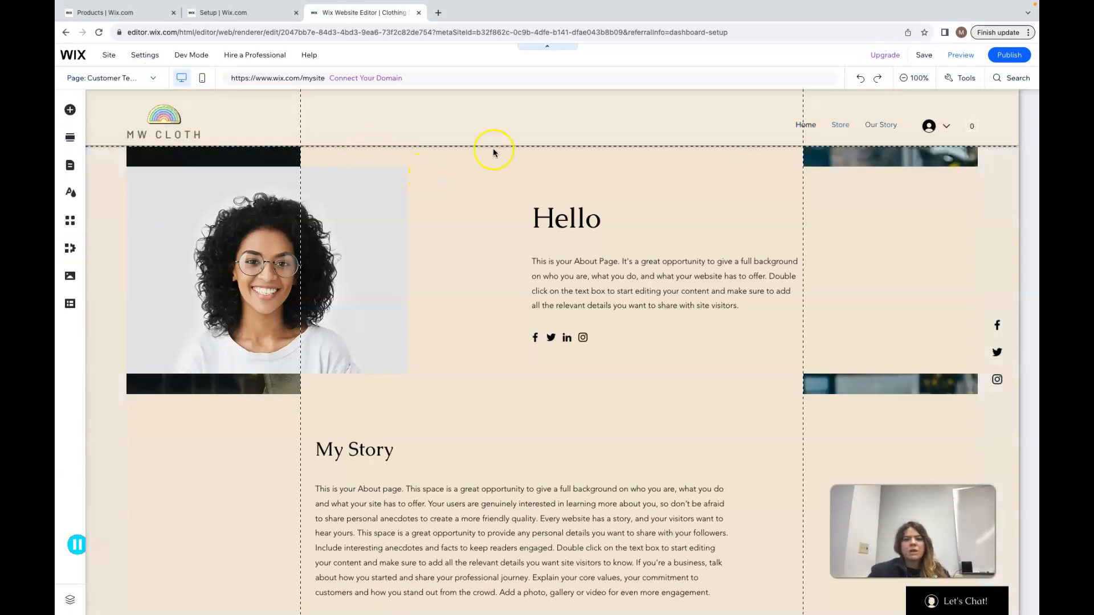
pyautogui.click(915, 128)
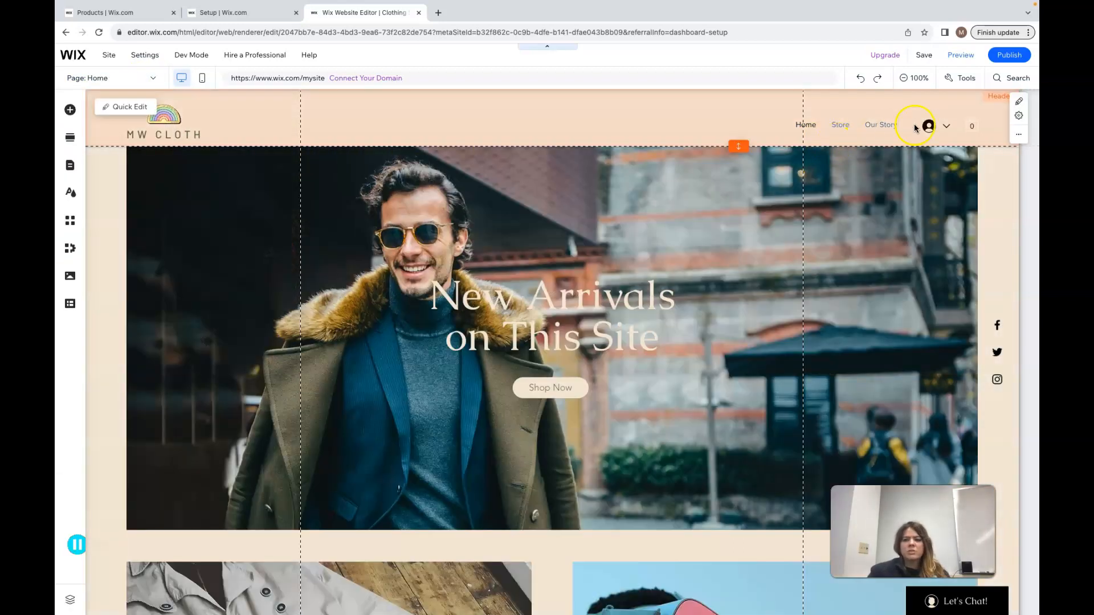
pyautogui.click(997, 105)
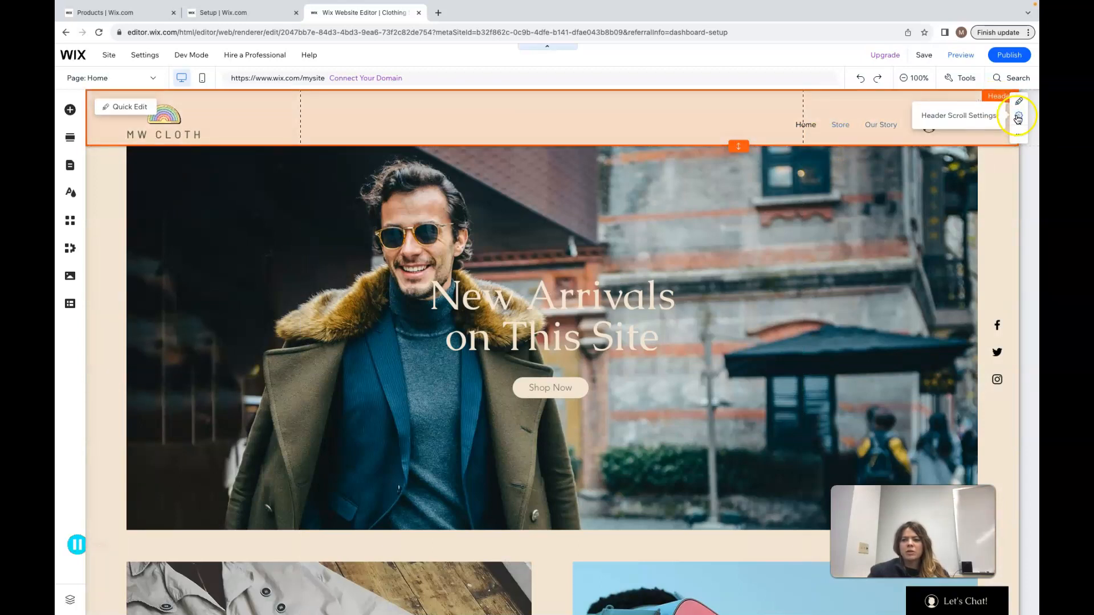
pyautogui.click(1017, 117)
pyautogui.click(957, 206)
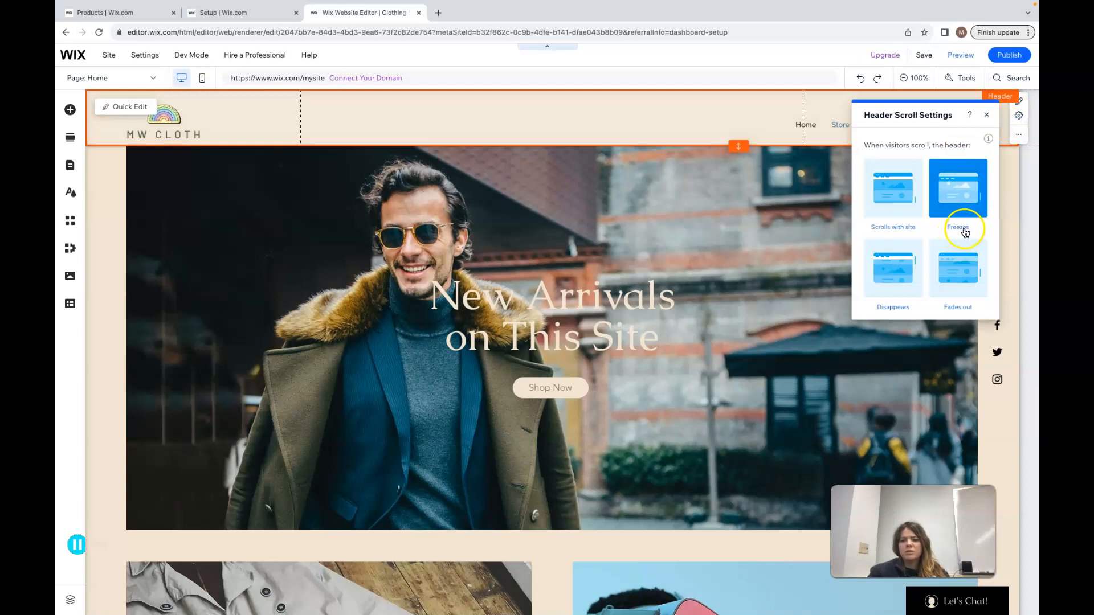
pyautogui.click(961, 181)
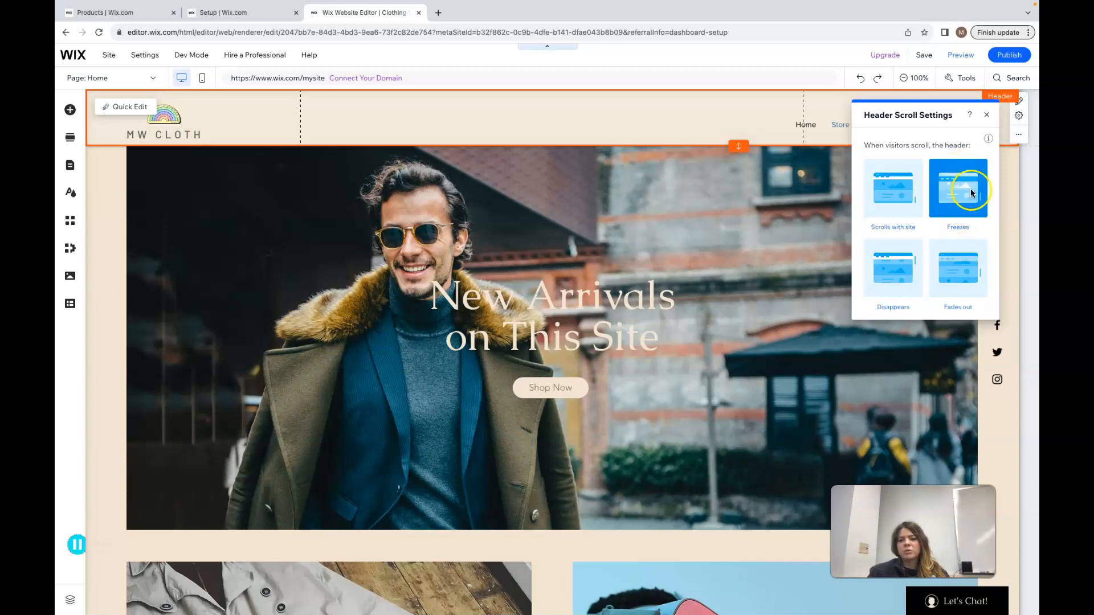
pyautogui.click(986, 117)
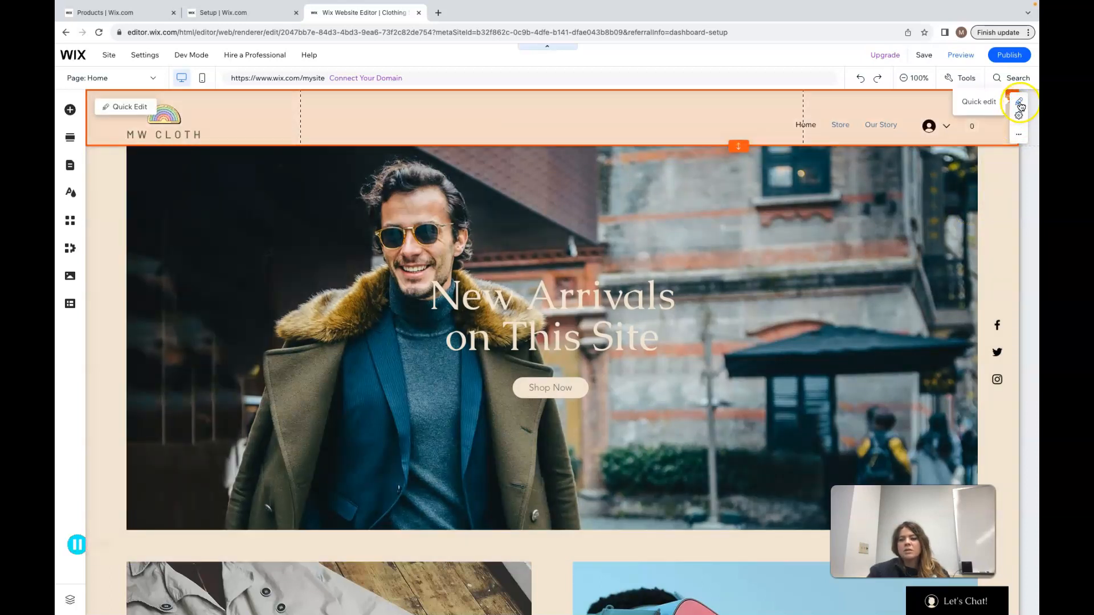
# Open the header design options and start customizing the current header design, browsing its preset styles
pyautogui.click(1018, 134)
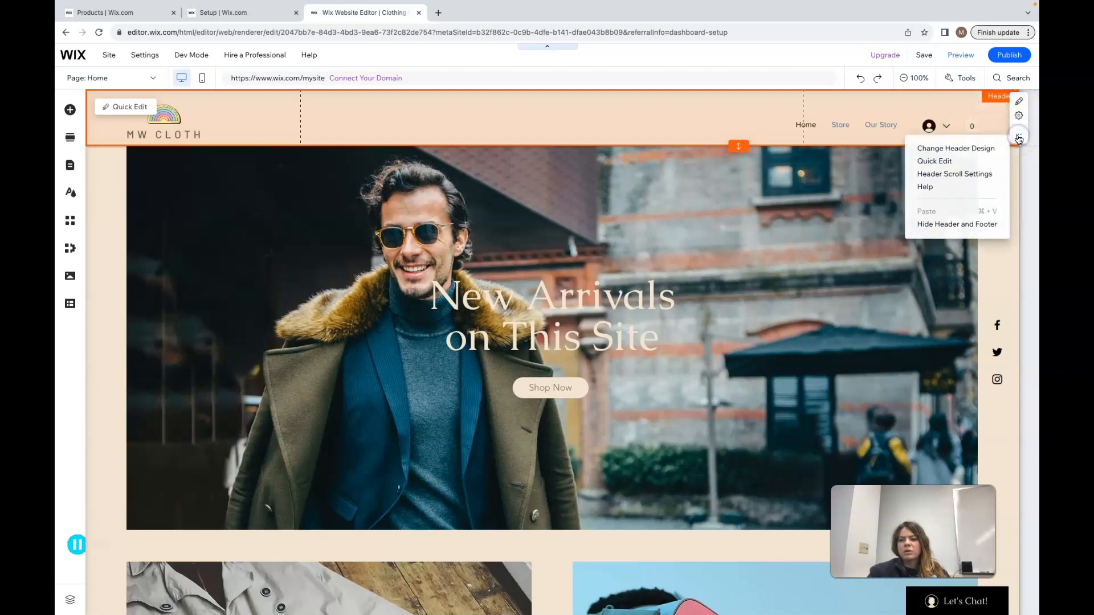
pyautogui.click(976, 148)
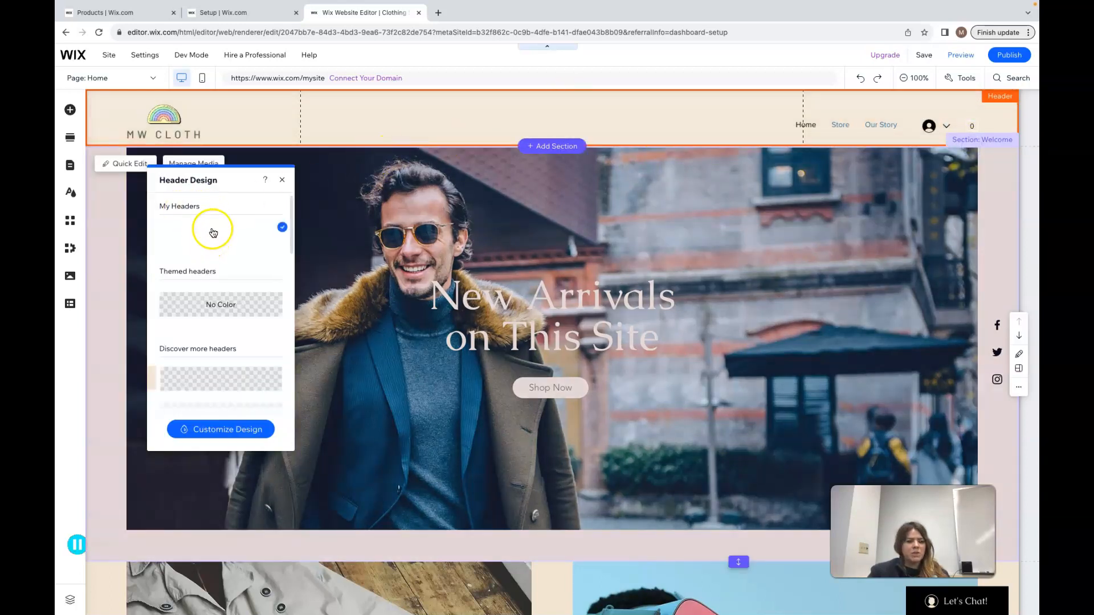
pyautogui.click(214, 220)
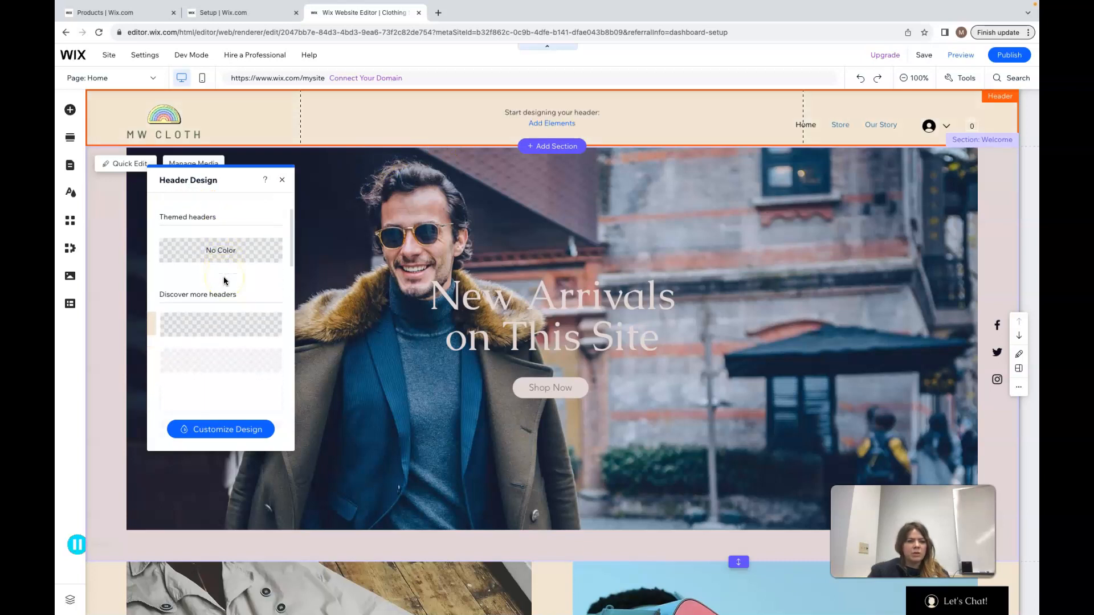
pyautogui.click(208, 306)
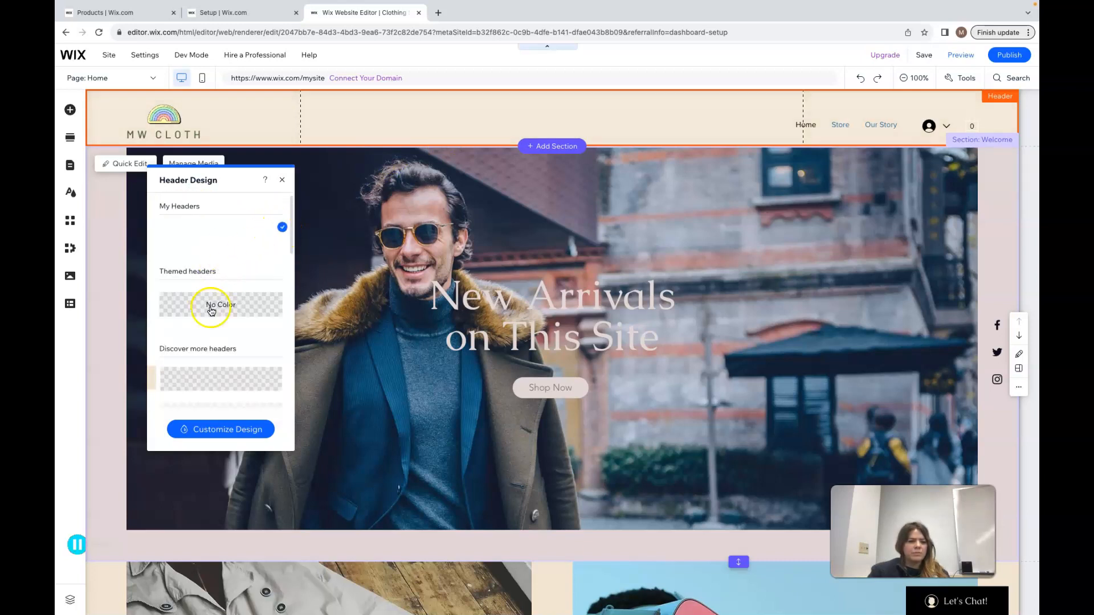
pyautogui.scroll(-3, 216, 310)
pyautogui.click(227, 438)
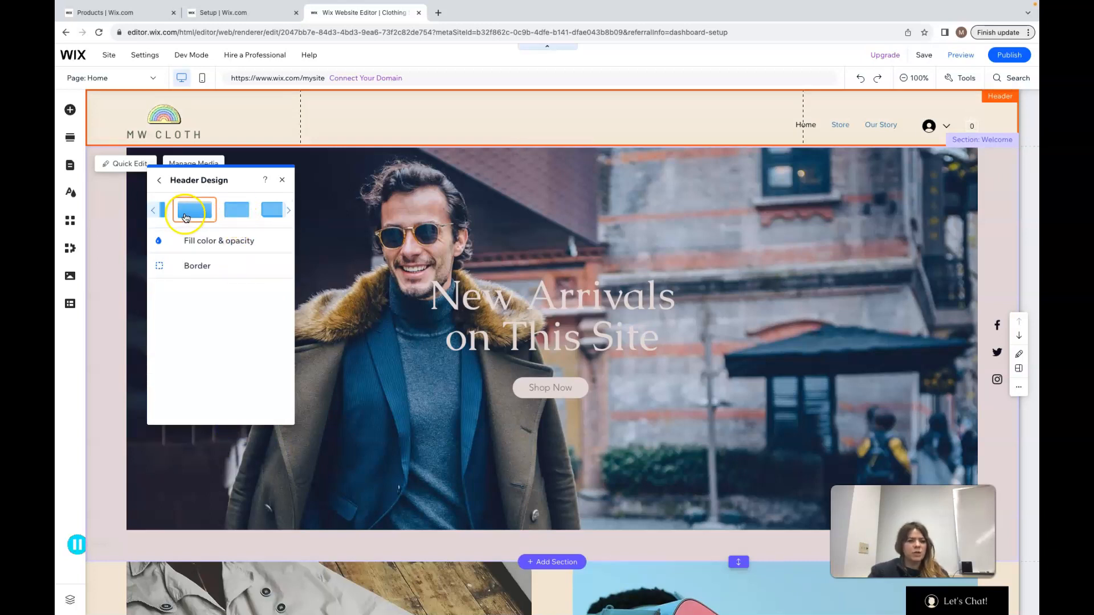
pyautogui.click(289, 210)
pyautogui.click(154, 212)
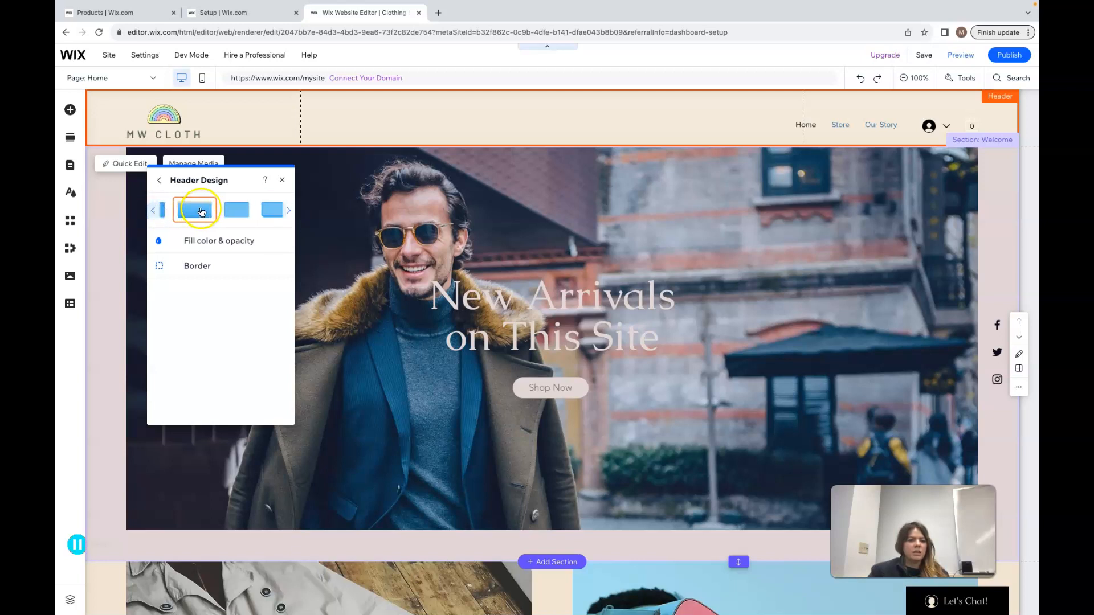
# Set the header background fill to the primary background color at 38% opacity, then close the header design panel
pyautogui.click(209, 242)
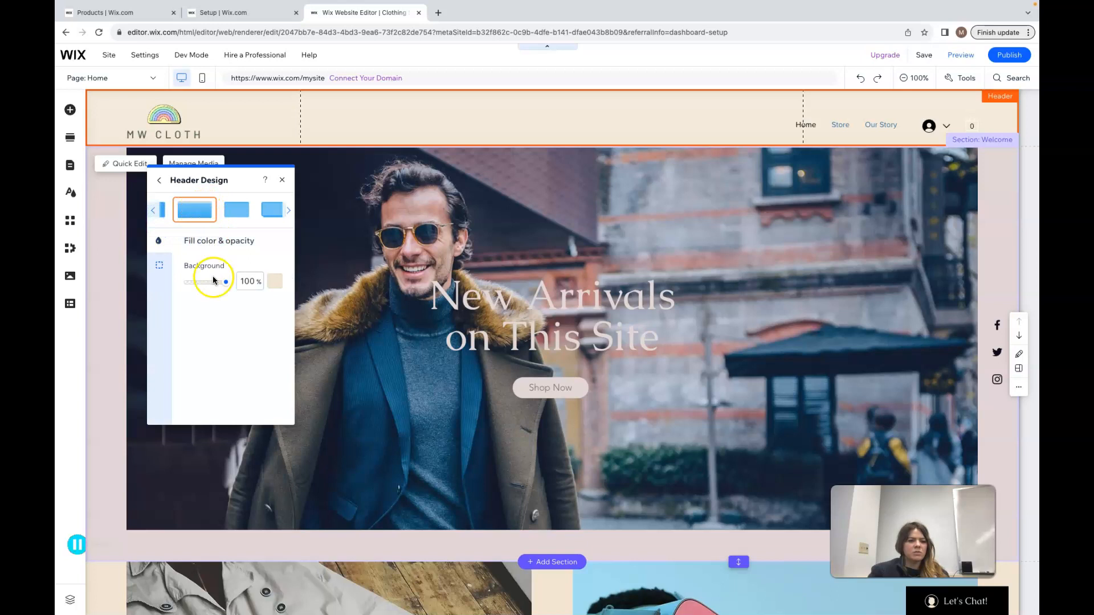
pyautogui.click(276, 283)
pyautogui.click(354, 368)
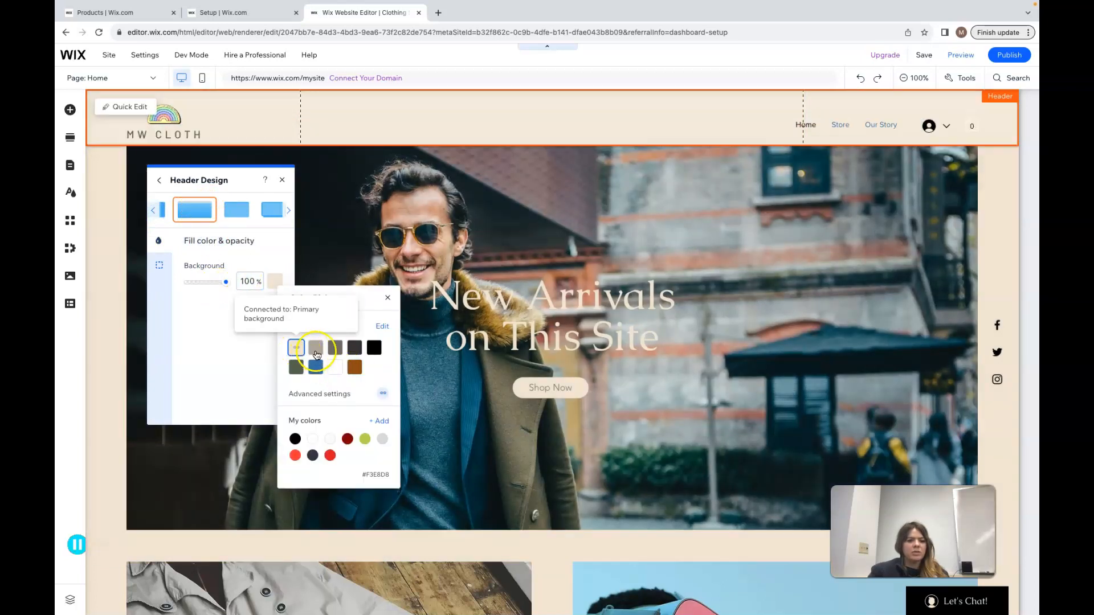
pyautogui.click(295, 349)
pyautogui.click(388, 297)
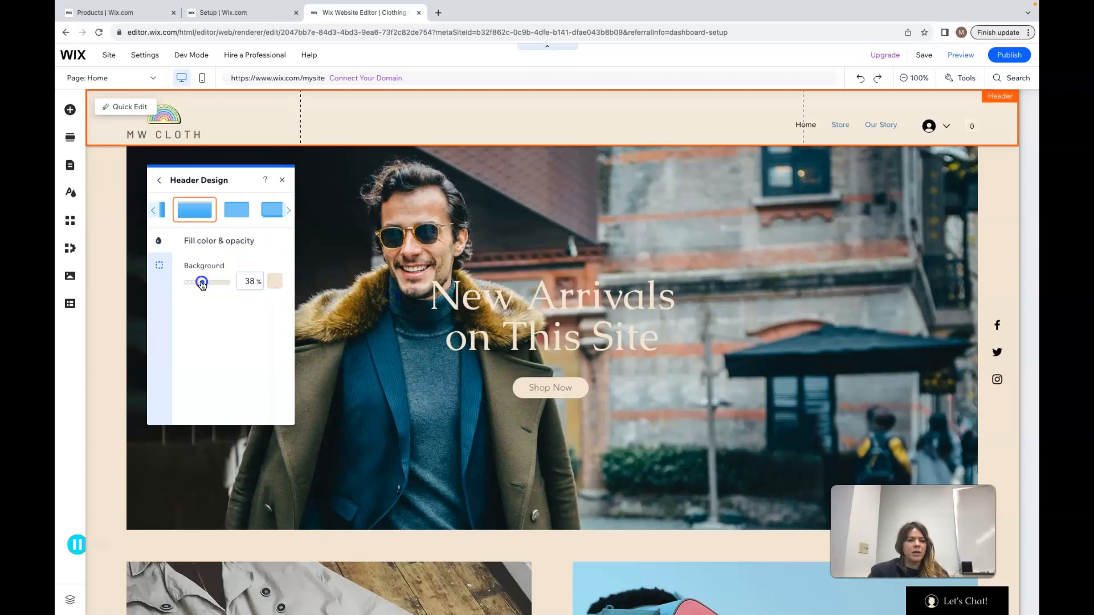
pyautogui.click(159, 180)
pyautogui.click(208, 287)
pyautogui.click(228, 429)
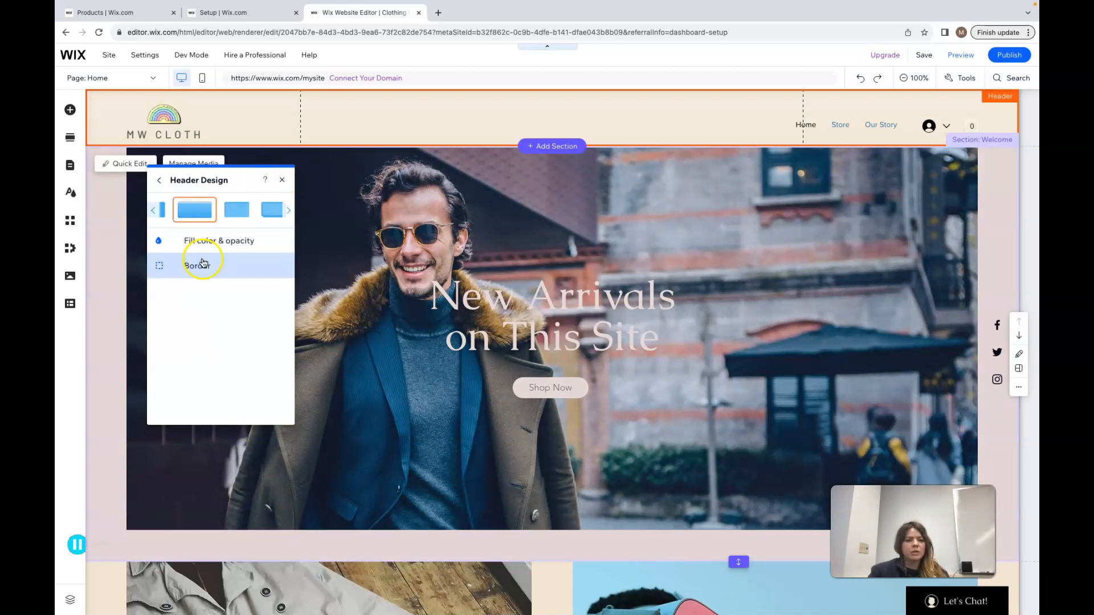
pyautogui.click(160, 181)
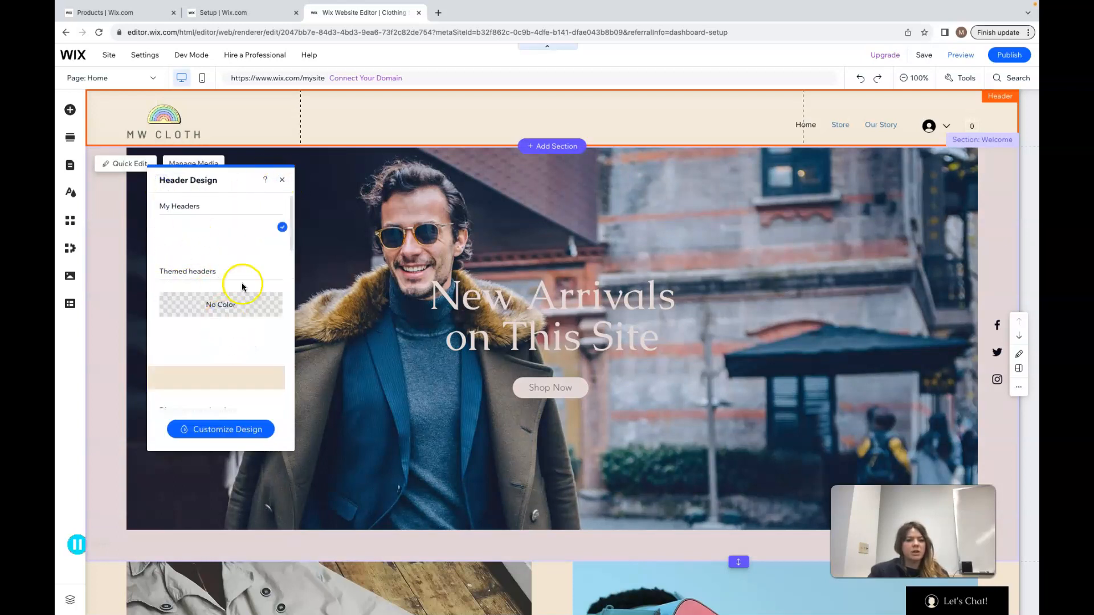
pyautogui.click(283, 181)
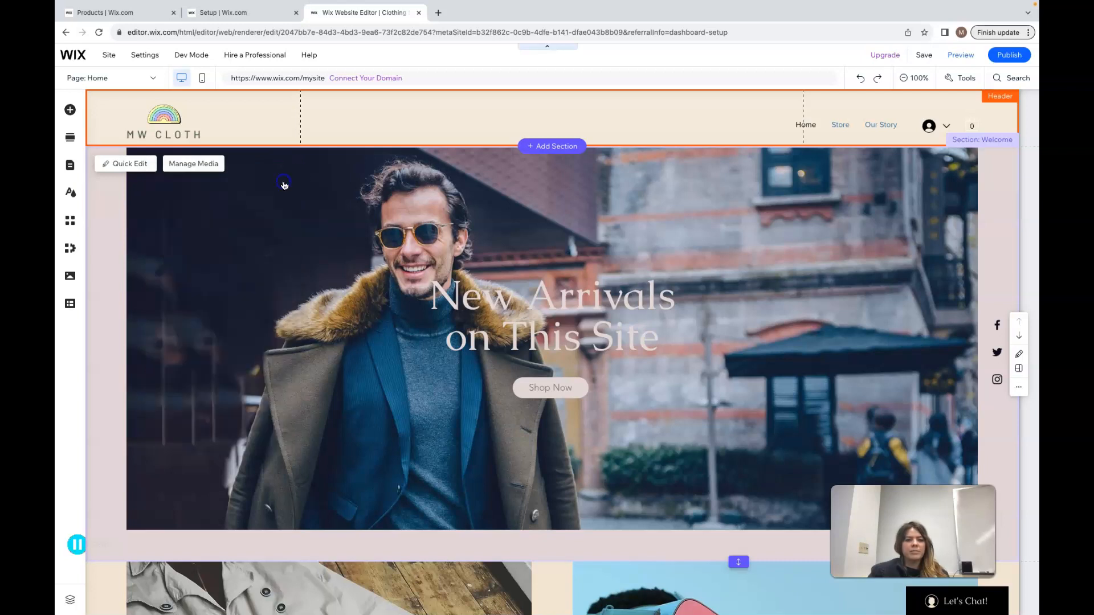
# Open the header's Quick Edit panel and close it again
pyautogui.click(804, 127)
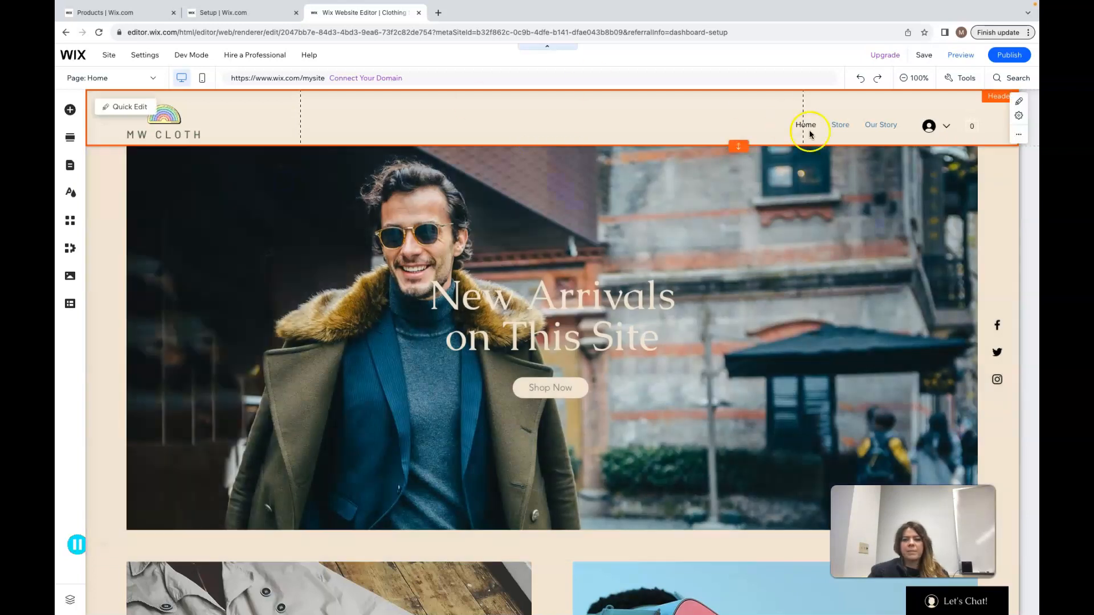
pyautogui.click(1018, 102)
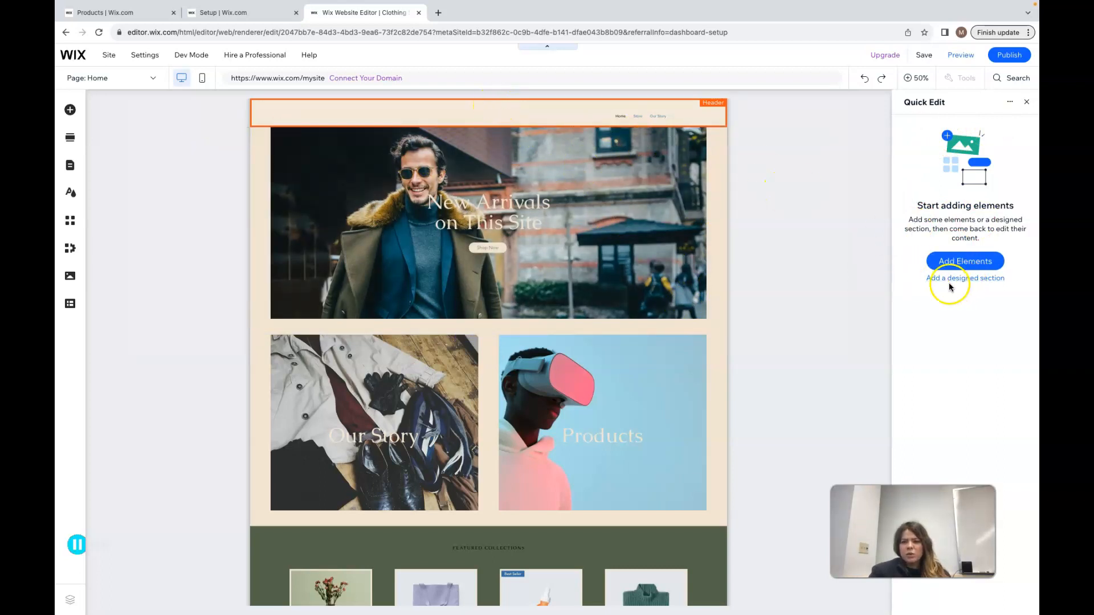
pyautogui.click(1026, 104)
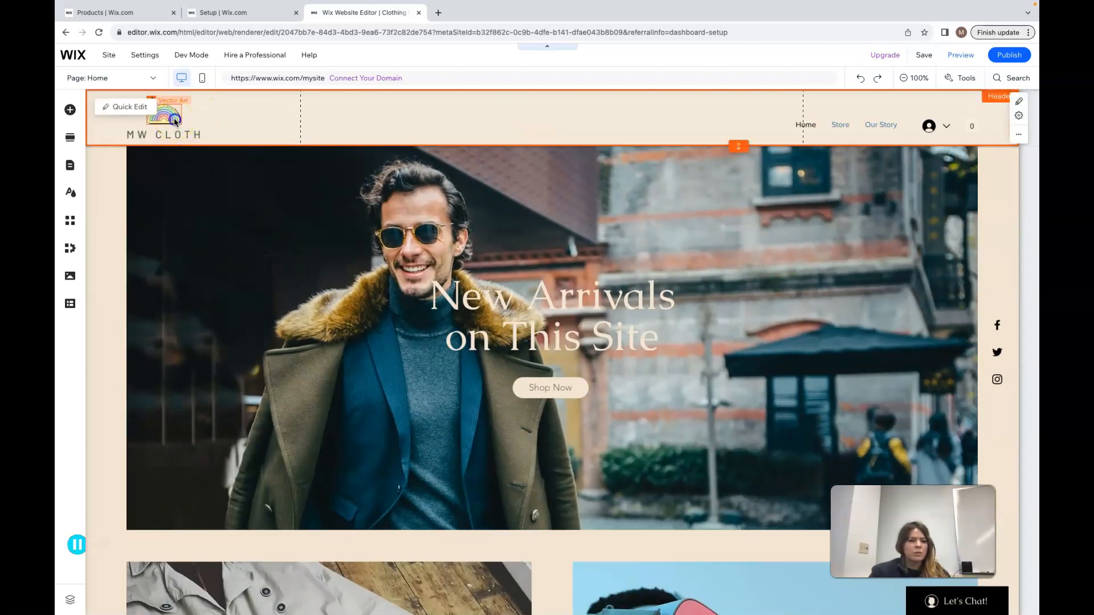
# Open the vector art library for the logo to browse replacement art, then close it without changes
pyautogui.click(176, 122)
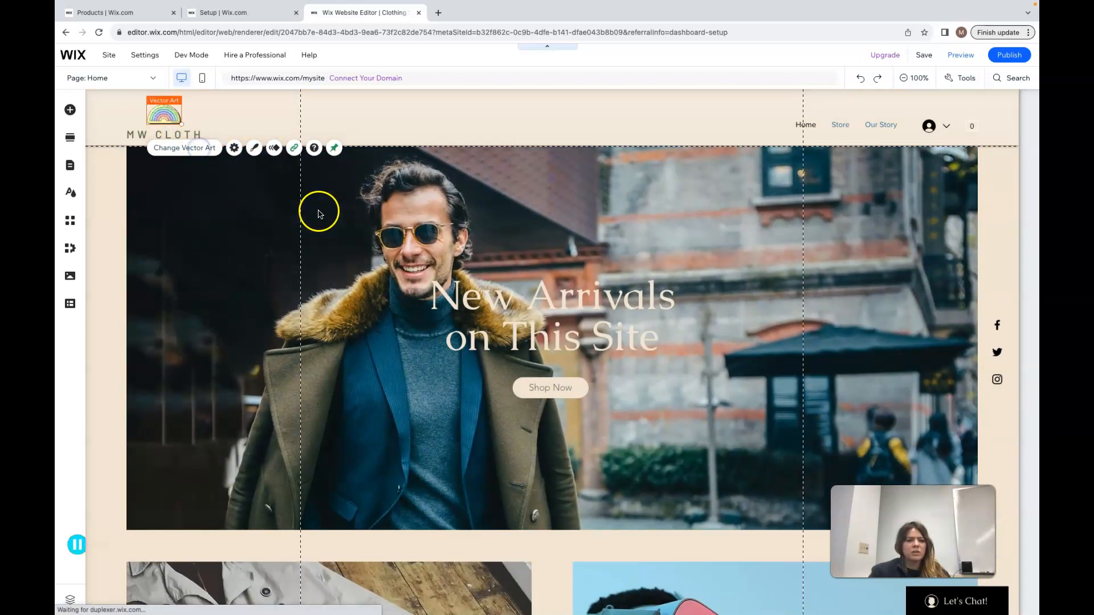
pyautogui.click(185, 148)
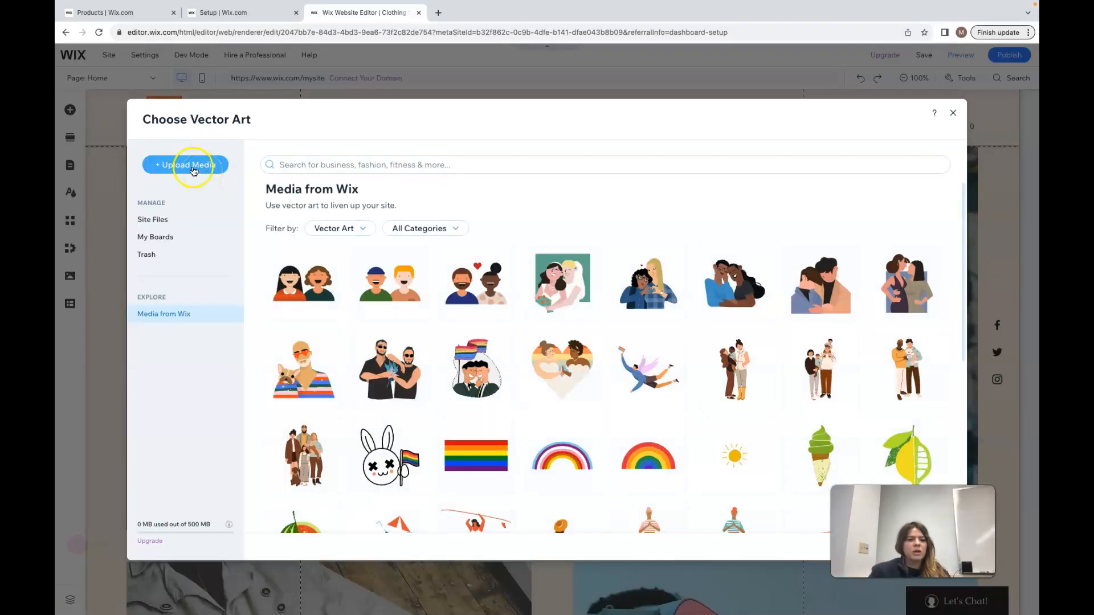
pyautogui.click(190, 167)
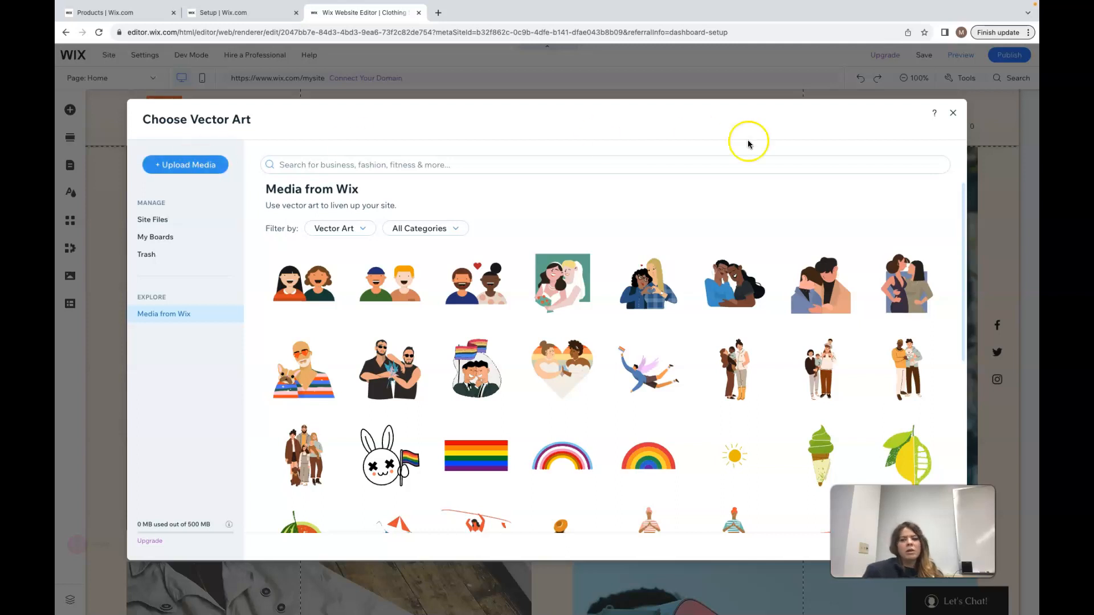
pyautogui.click(953, 113)
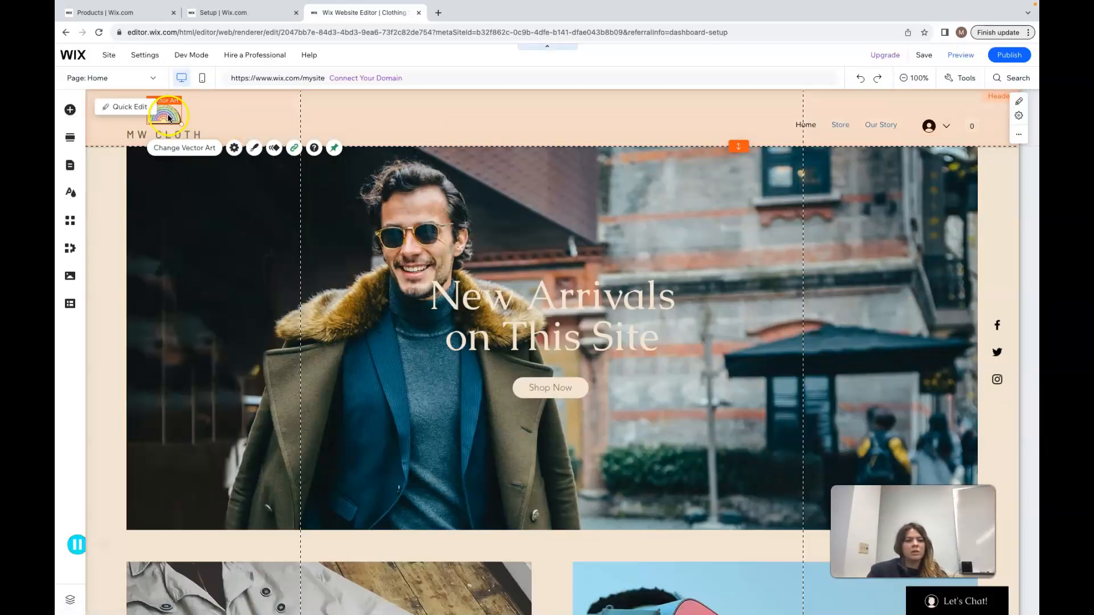
# Review the logo's vector art settings, including its Home link and the MW Cloth Logo description
pyautogui.click(234, 148)
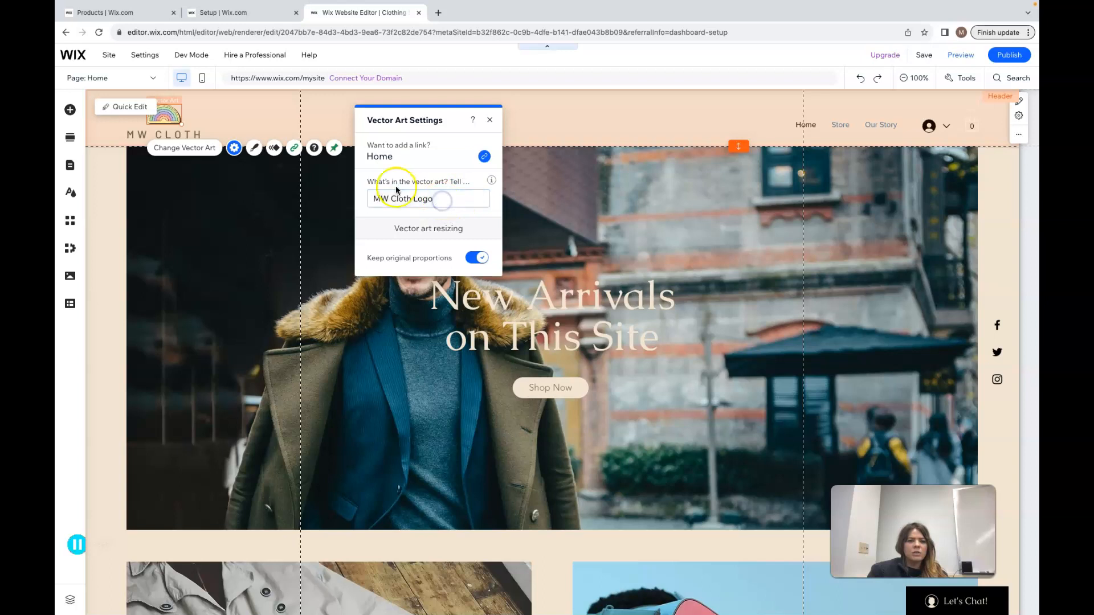
pyautogui.click(437, 203)
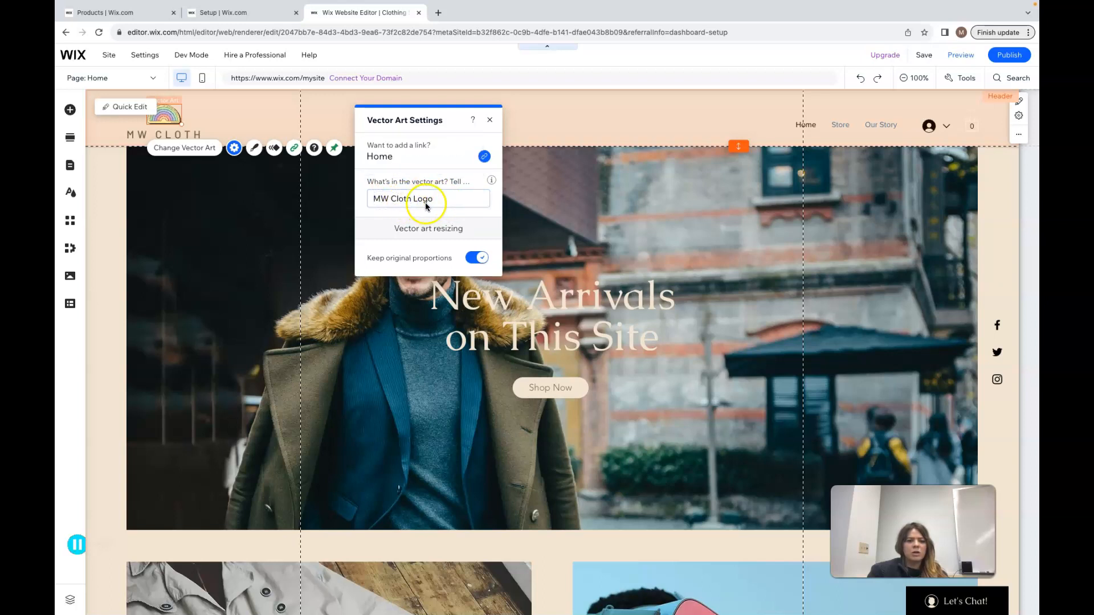
pyautogui.click(385, 160)
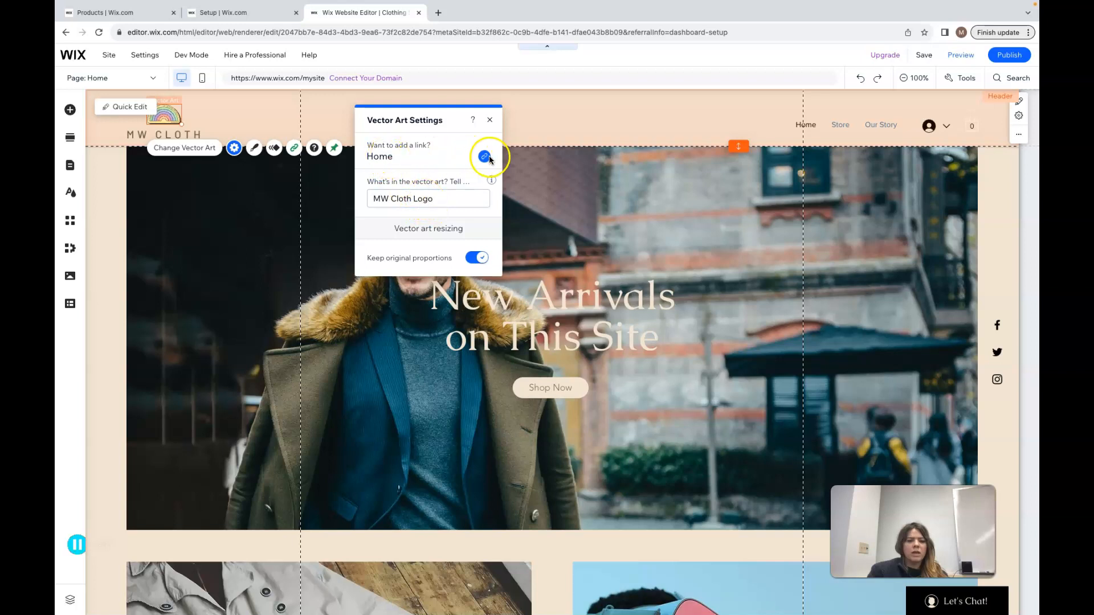
pyautogui.click(493, 119)
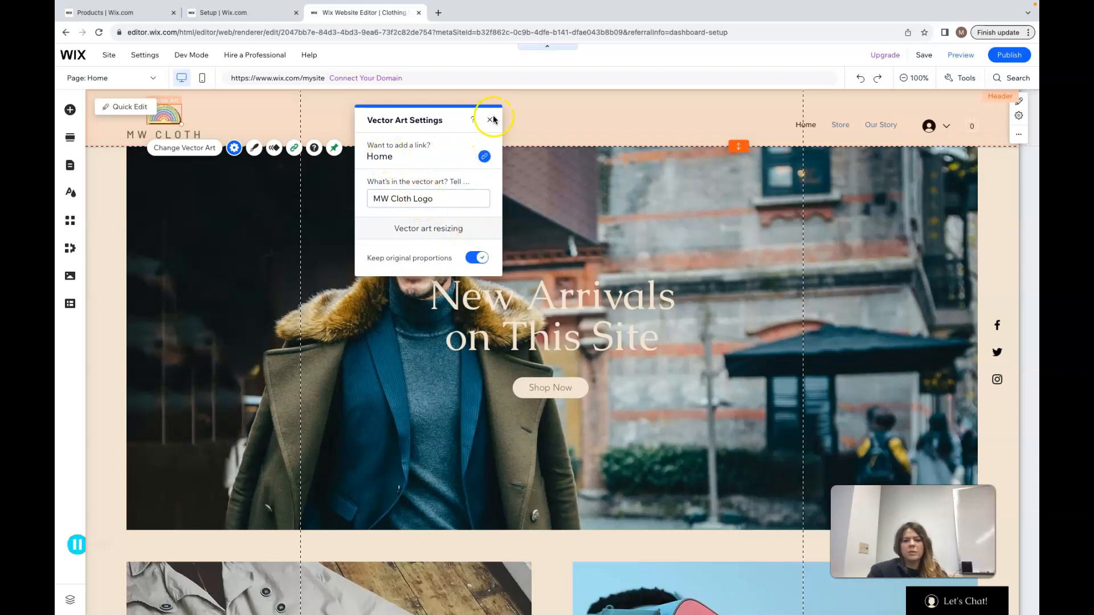
pyautogui.click(484, 140)
# Select the MW CLOTH text and inspect its animation and link options
pyautogui.click(185, 135)
pyautogui.click(155, 171)
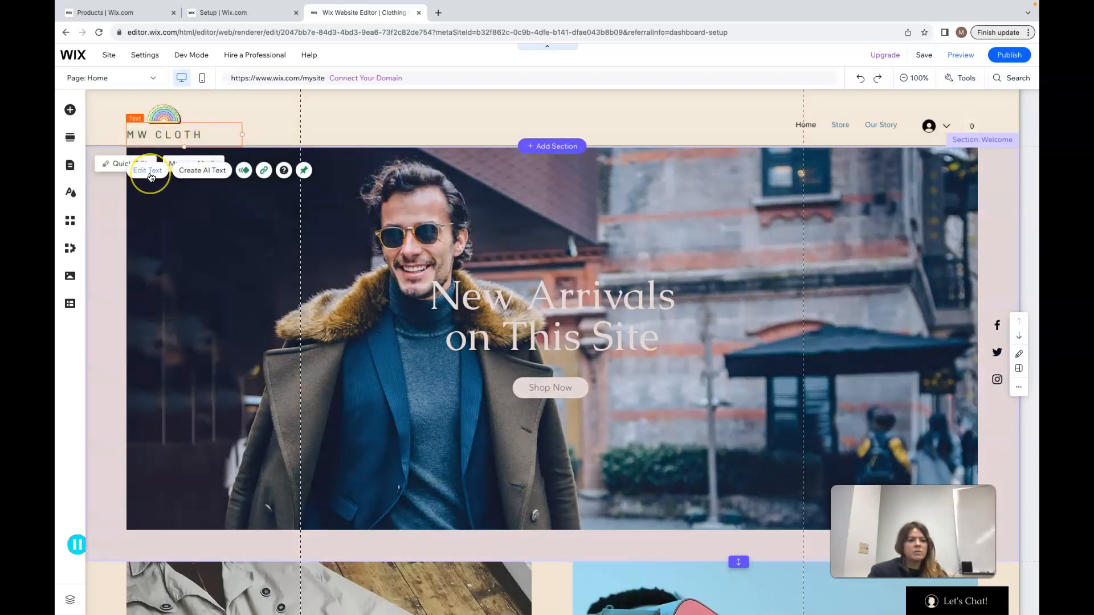
pyautogui.click(244, 170)
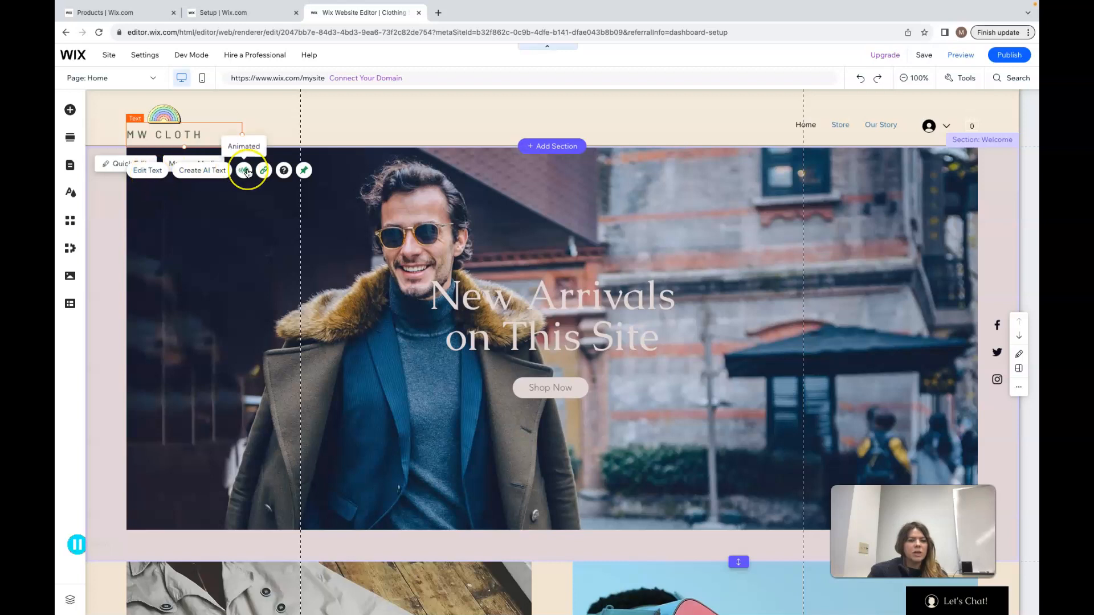
pyautogui.click(263, 172)
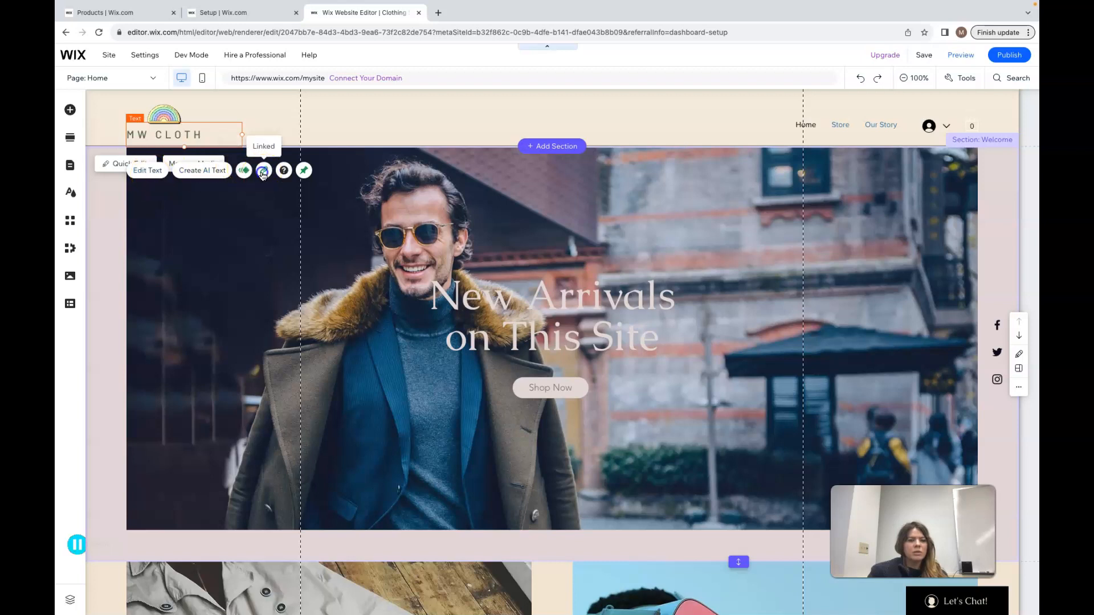
pyautogui.click(564, 278)
pyautogui.click(567, 317)
pyautogui.click(663, 419)
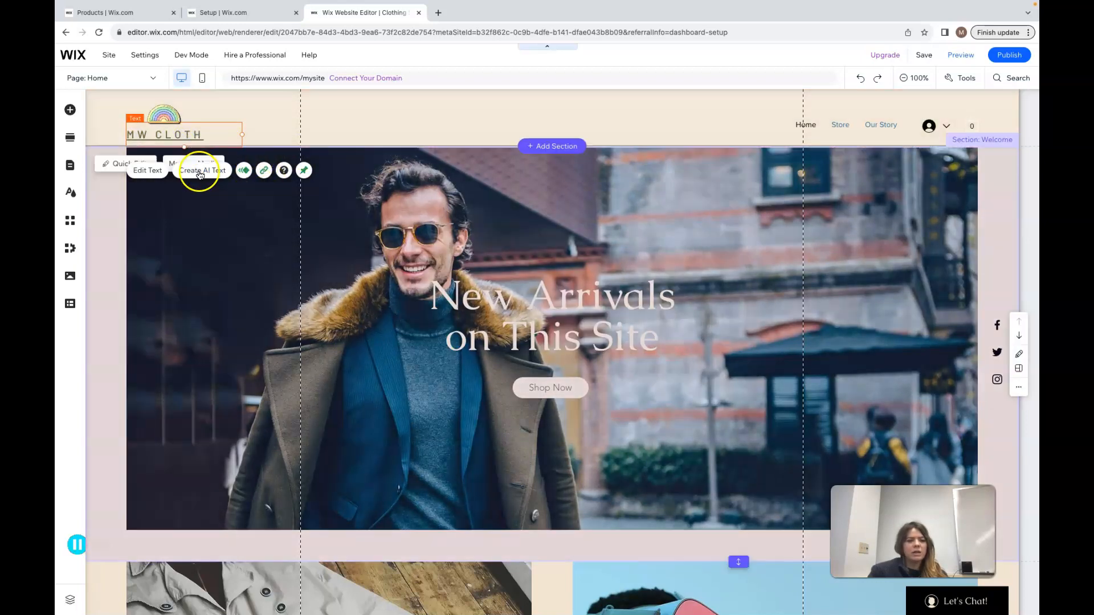
# Remove the link from the MW CLOTH text by setting its link to None
pyautogui.click(264, 170)
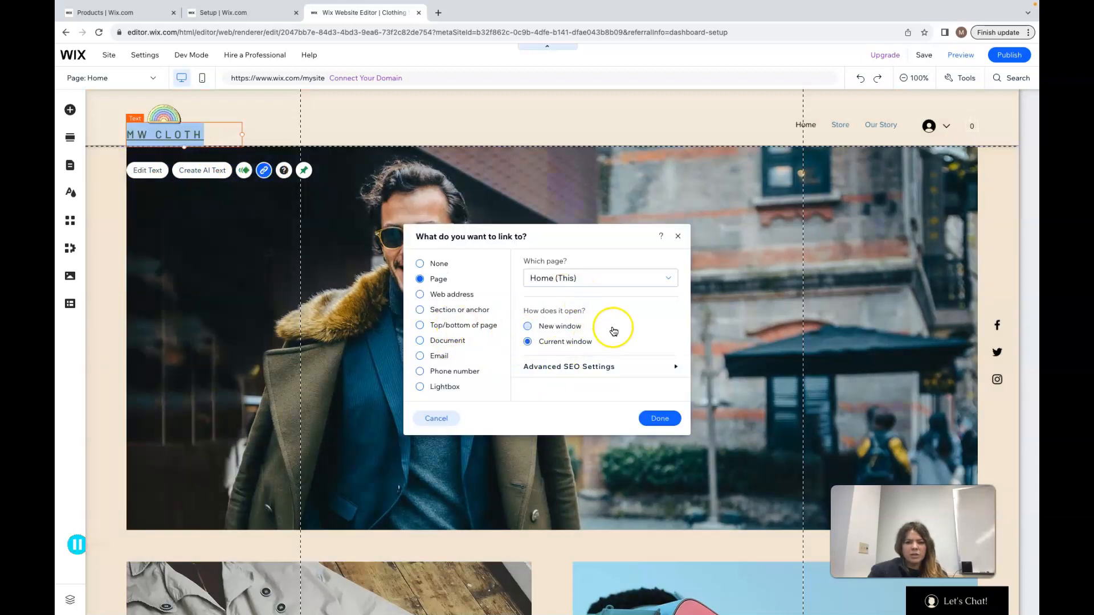
pyautogui.click(420, 264)
pyautogui.click(659, 419)
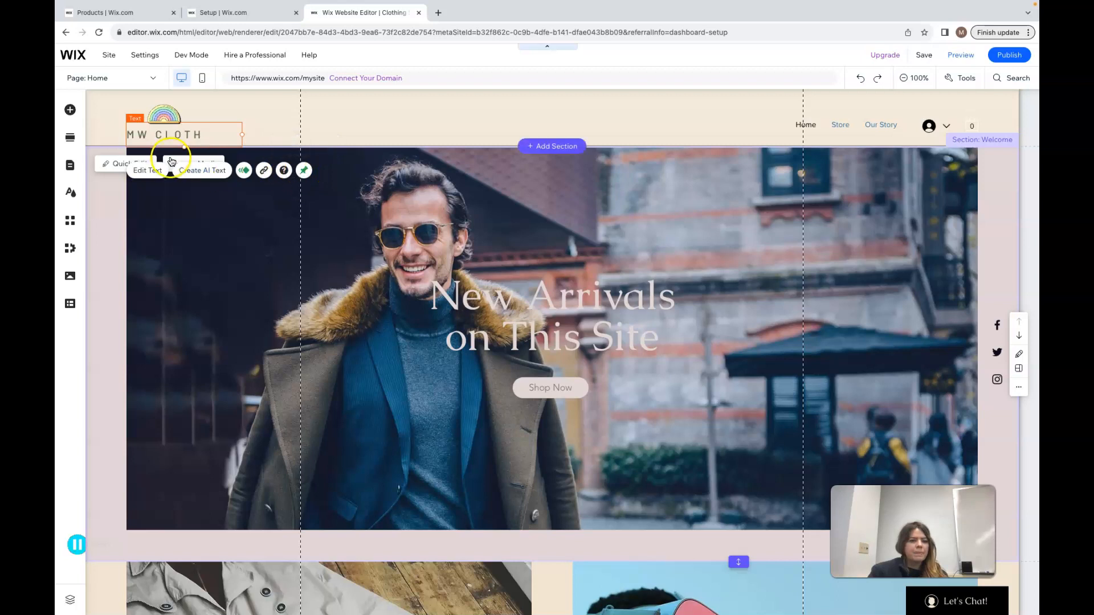
# Open the Welcome section's Quick Edit panel and the page list, then close them and return to the canvas
pyautogui.click(115, 167)
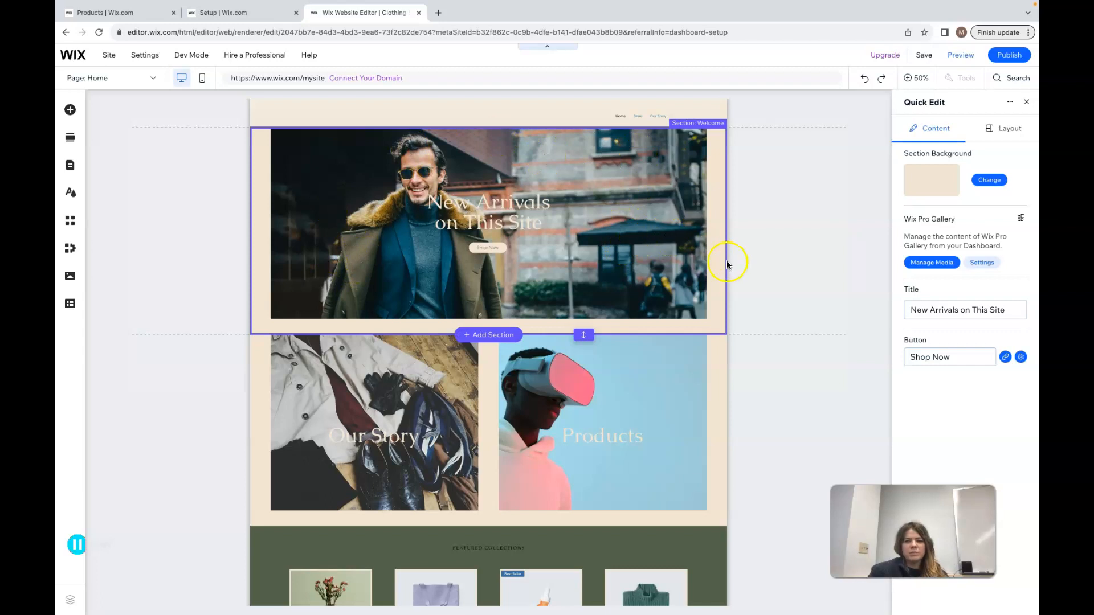
pyautogui.click(489, 249)
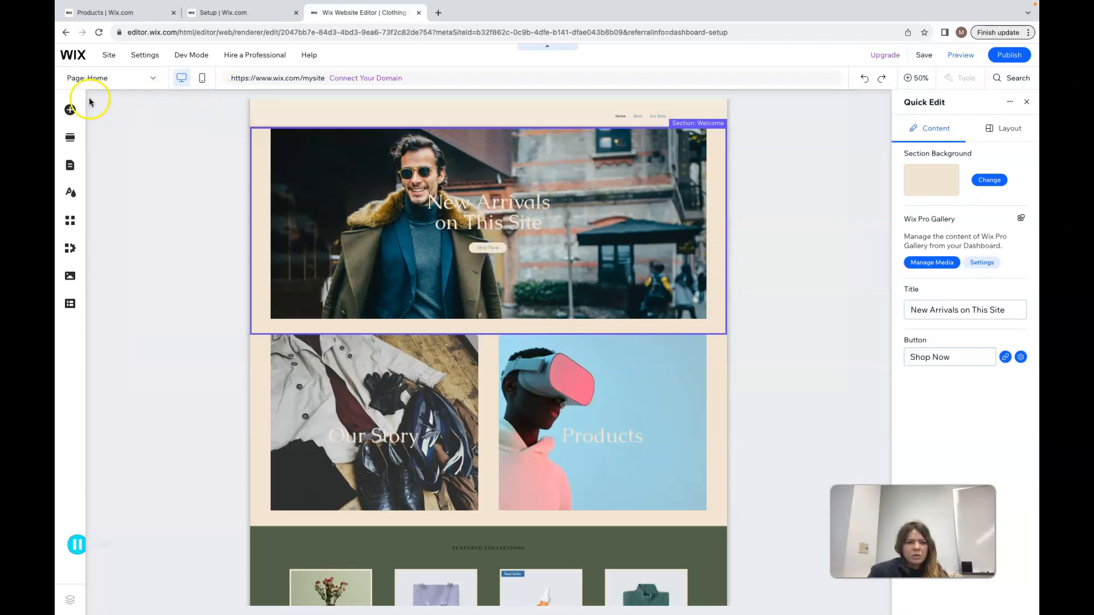
pyautogui.click(152, 82)
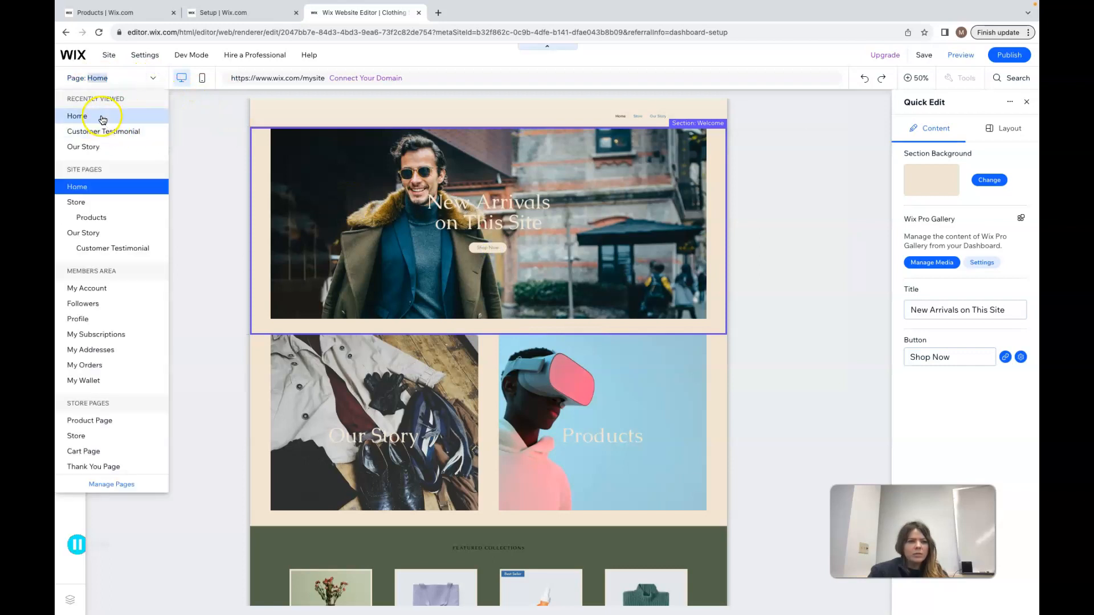
pyautogui.click(403, 183)
pyautogui.click(699, 197)
pyautogui.click(1026, 102)
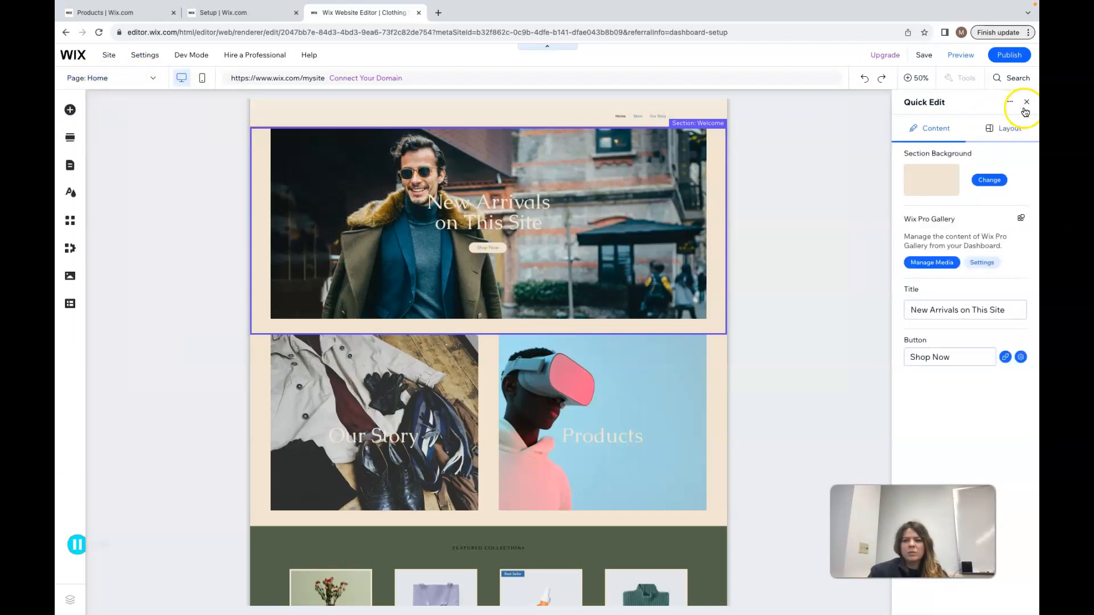
pyautogui.click(832, 153)
pyautogui.click(268, 163)
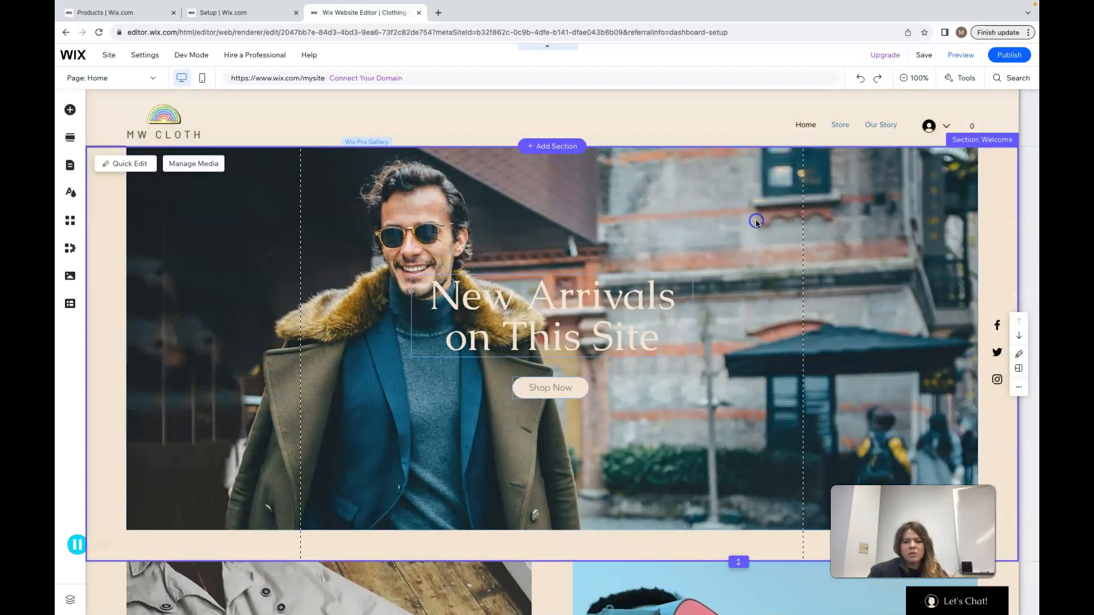
# Select the Shop Now button and browse its button design presets and customization options without applying changes
pyautogui.click(565, 392)
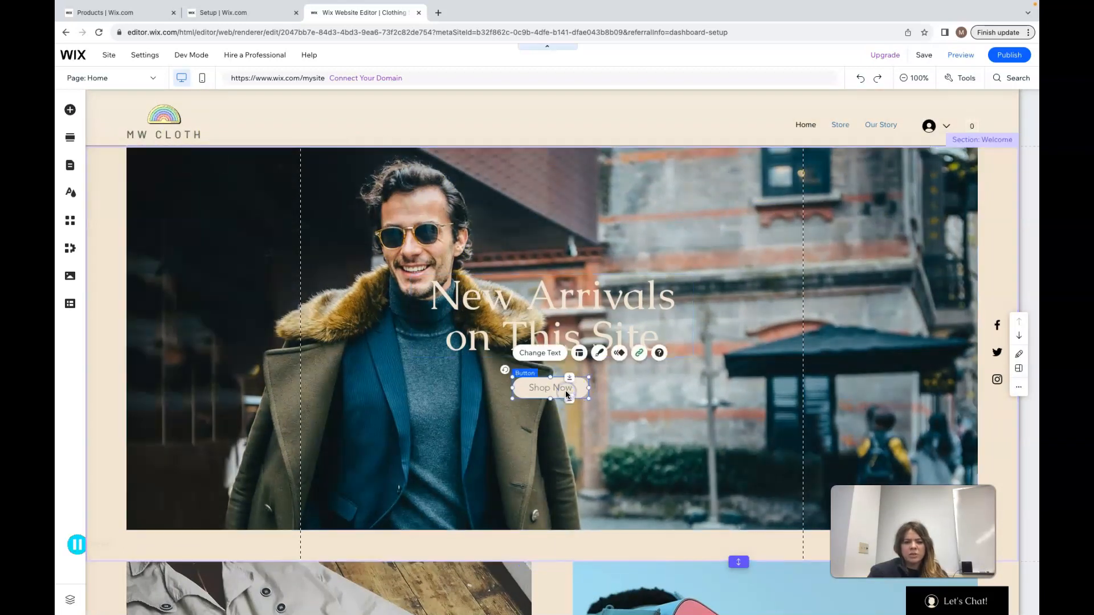
pyautogui.click(552, 355)
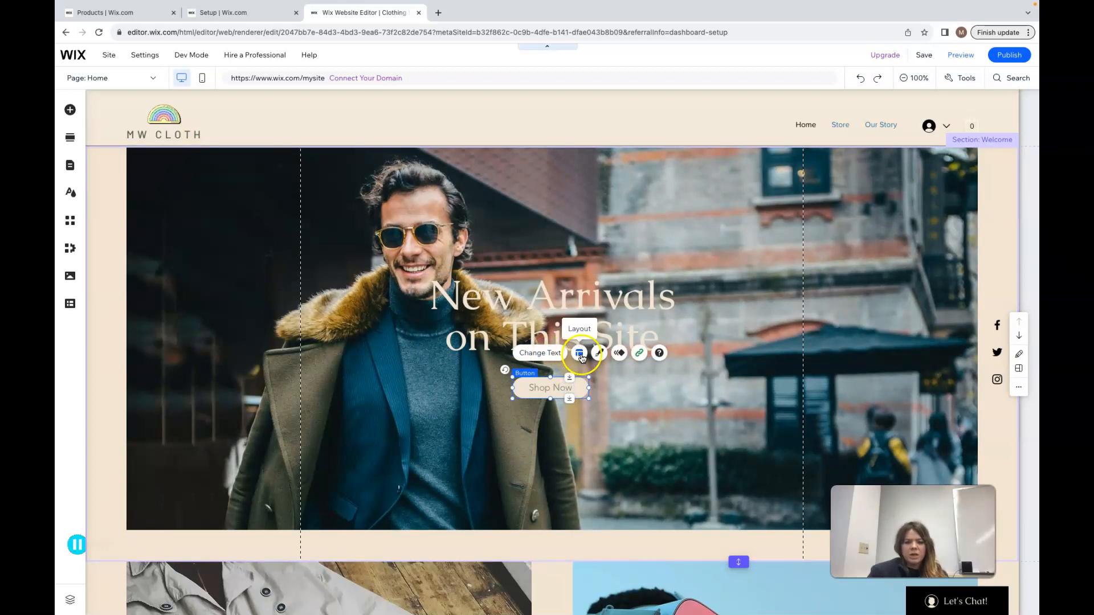
pyautogui.click(600, 354)
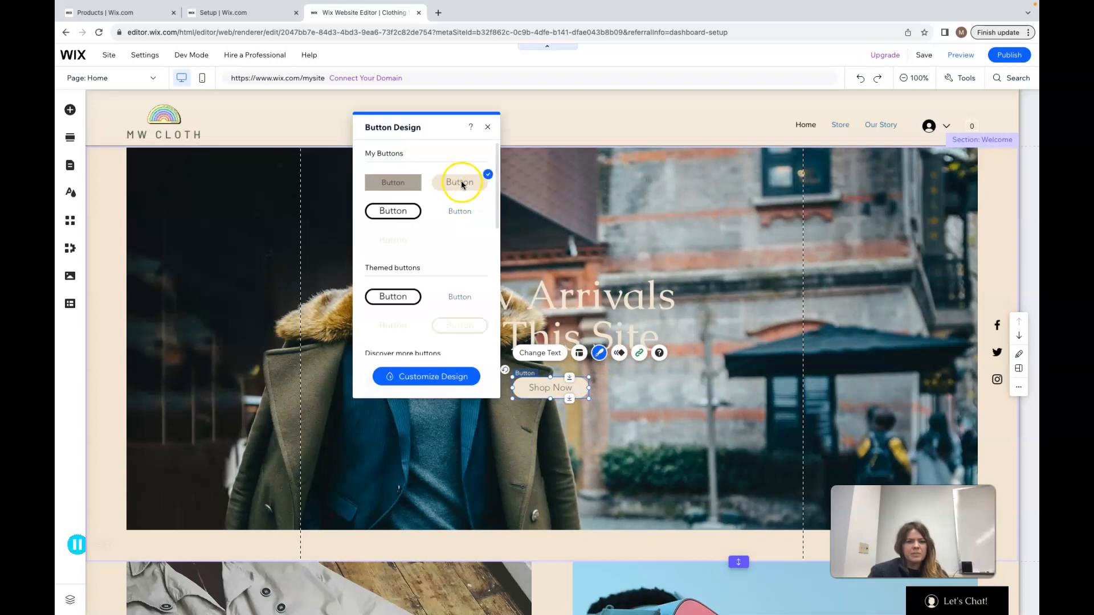
pyautogui.click(433, 377)
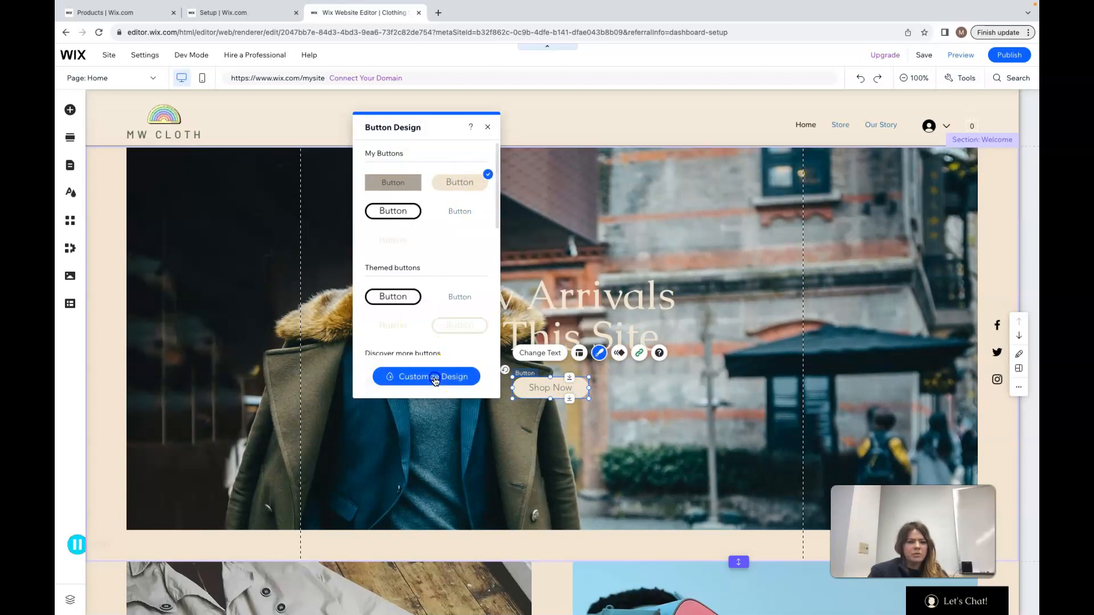
pyautogui.click(408, 219)
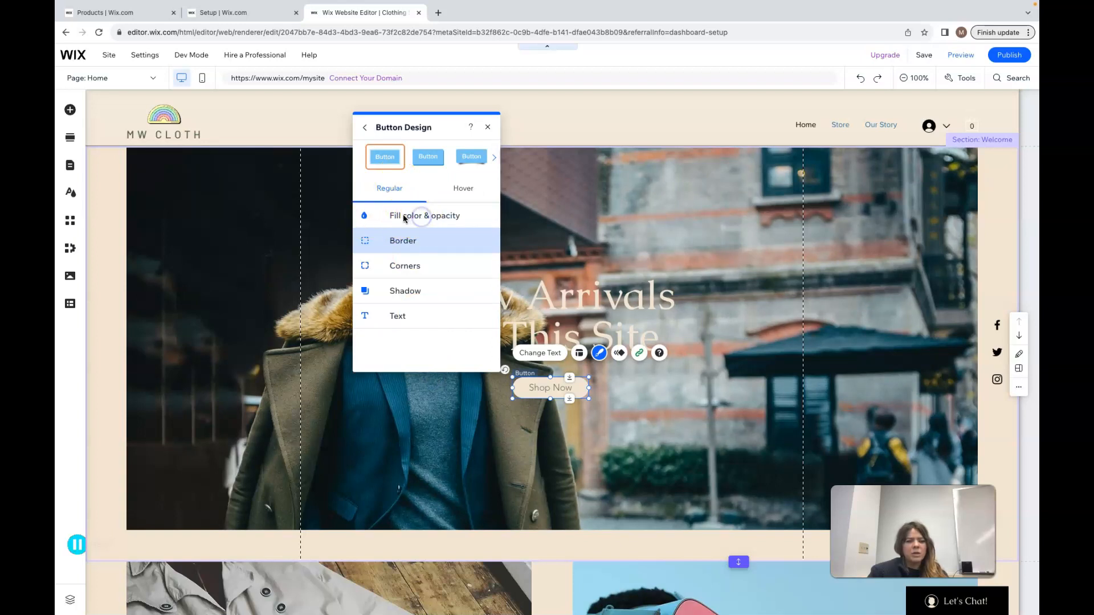
pyautogui.click(431, 156)
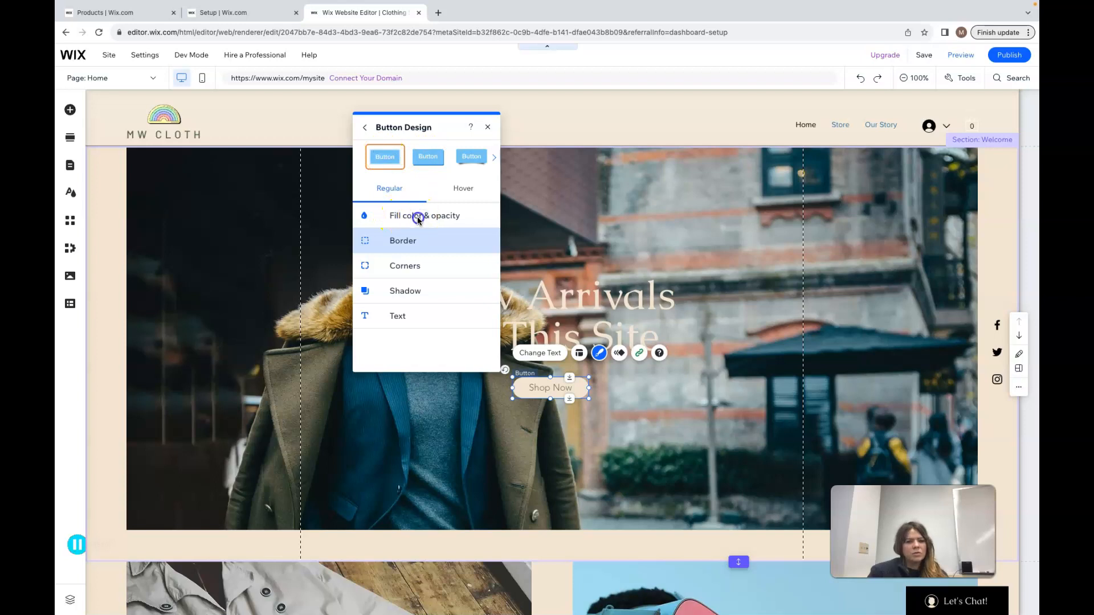
pyautogui.click(489, 127)
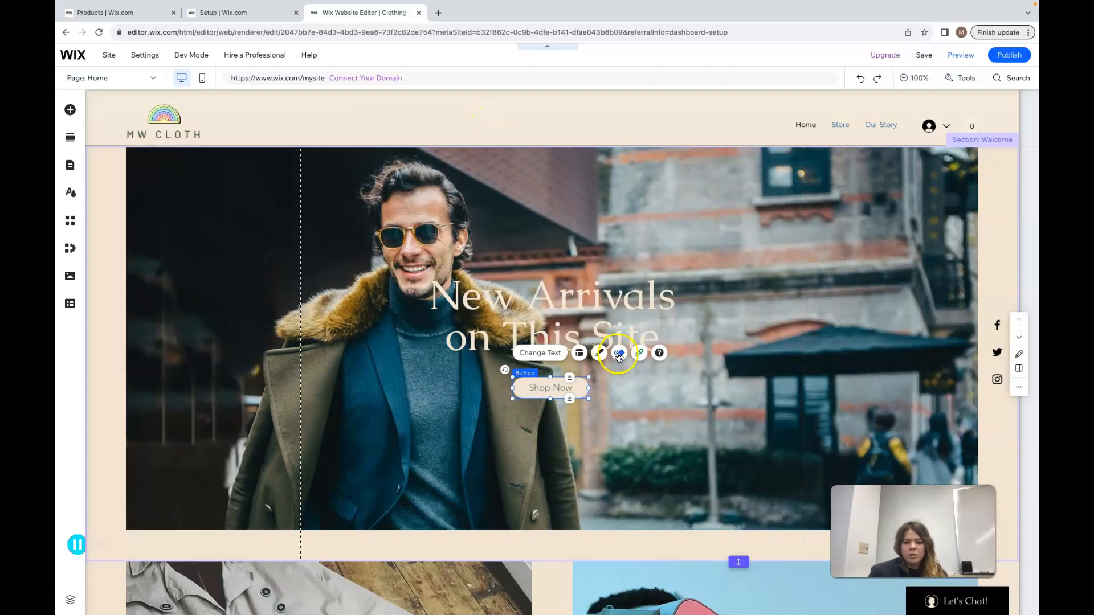
pyautogui.click(599, 353)
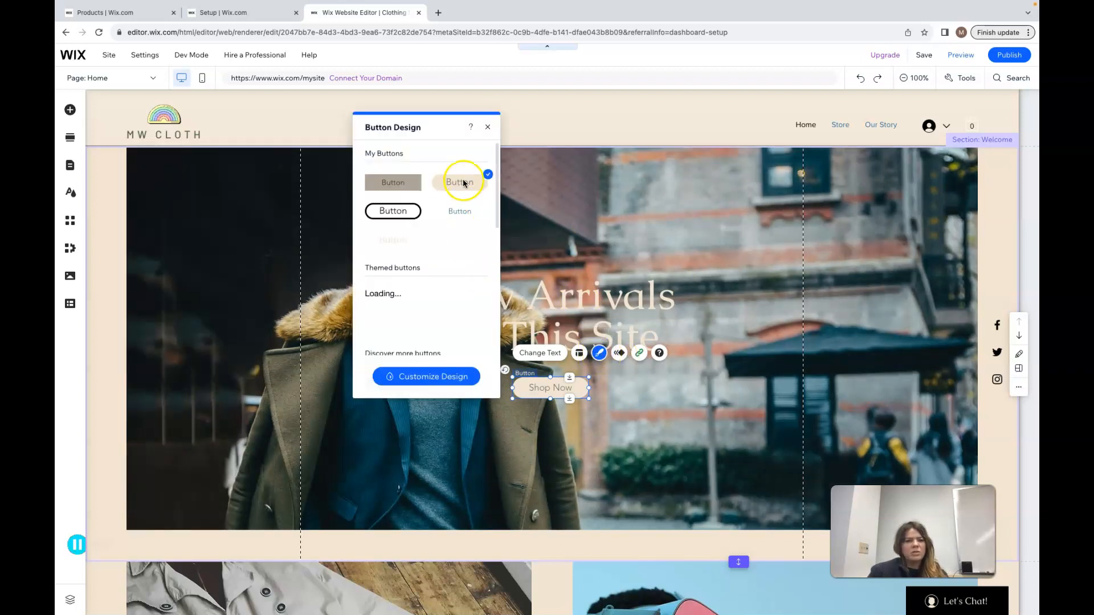
pyautogui.click(415, 377)
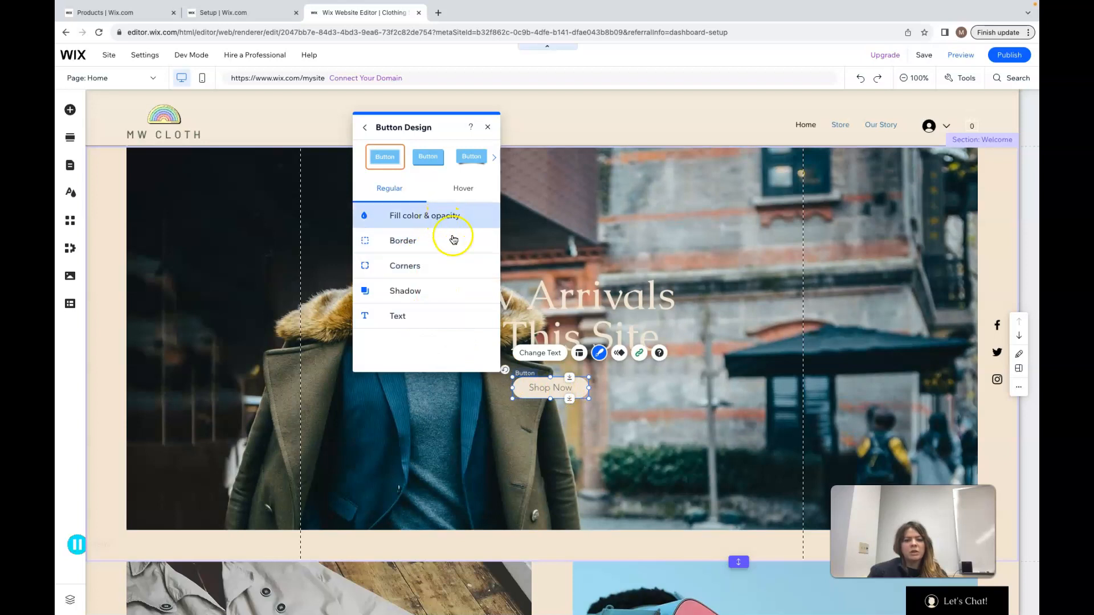
pyautogui.click(499, 133)
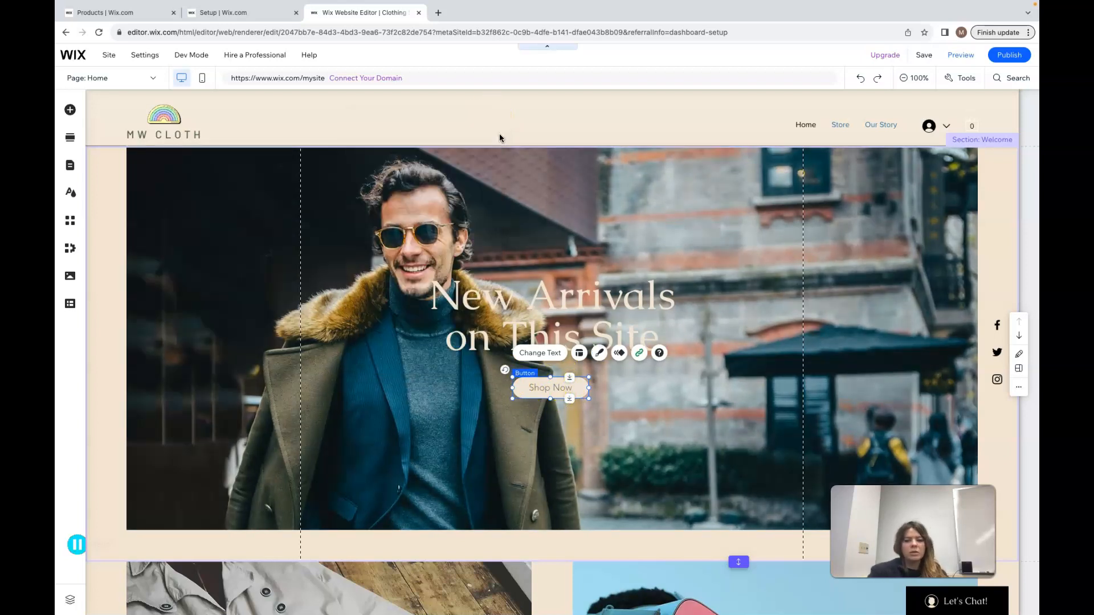
# Open the hero title's text settings to review its style, font and formatting options, then close them
pyautogui.click(637, 283)
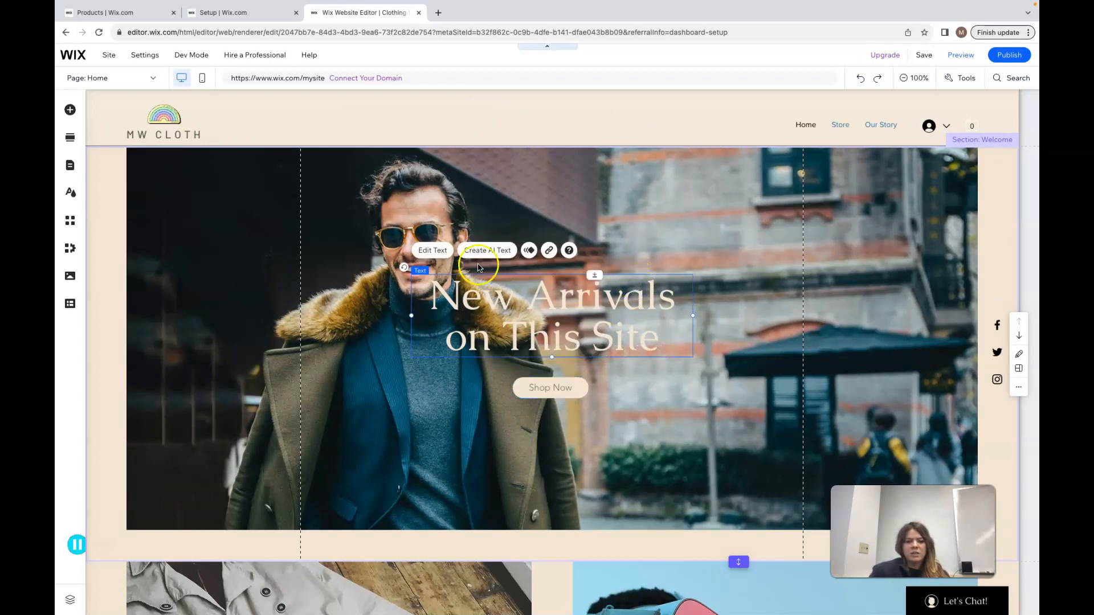
pyautogui.click(430, 251)
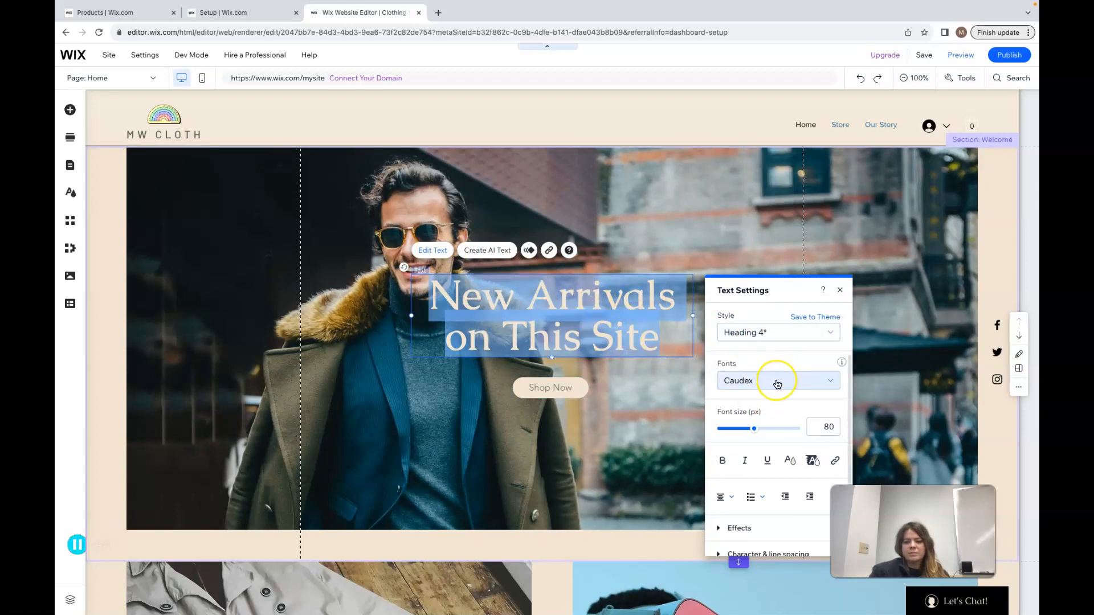
pyautogui.scroll(-3, 776, 381)
pyautogui.scroll(3, 777, 383)
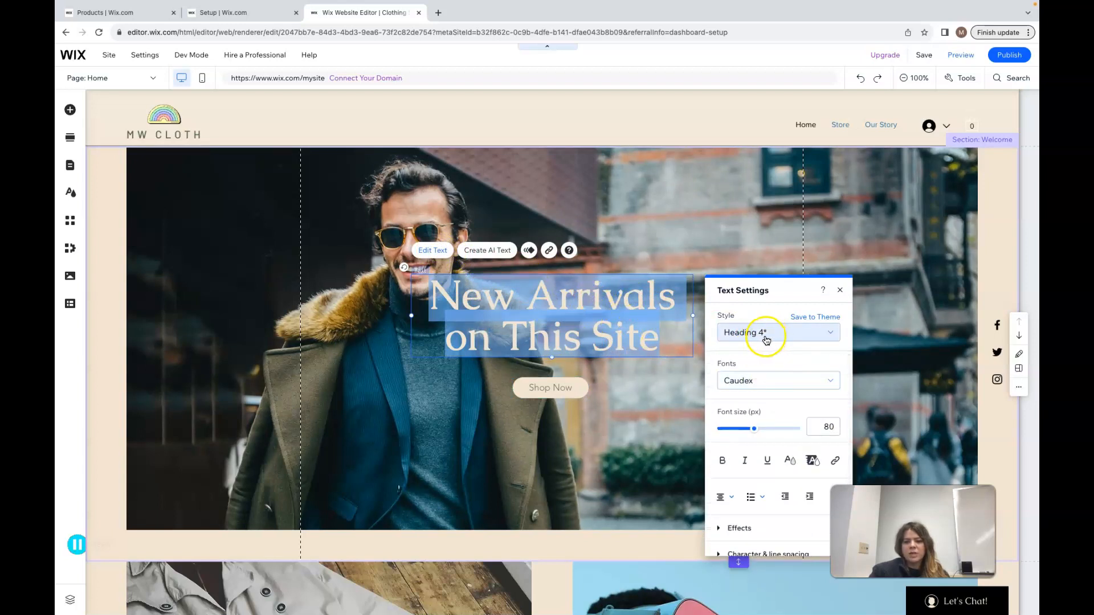
pyautogui.scroll(-3, 770, 374)
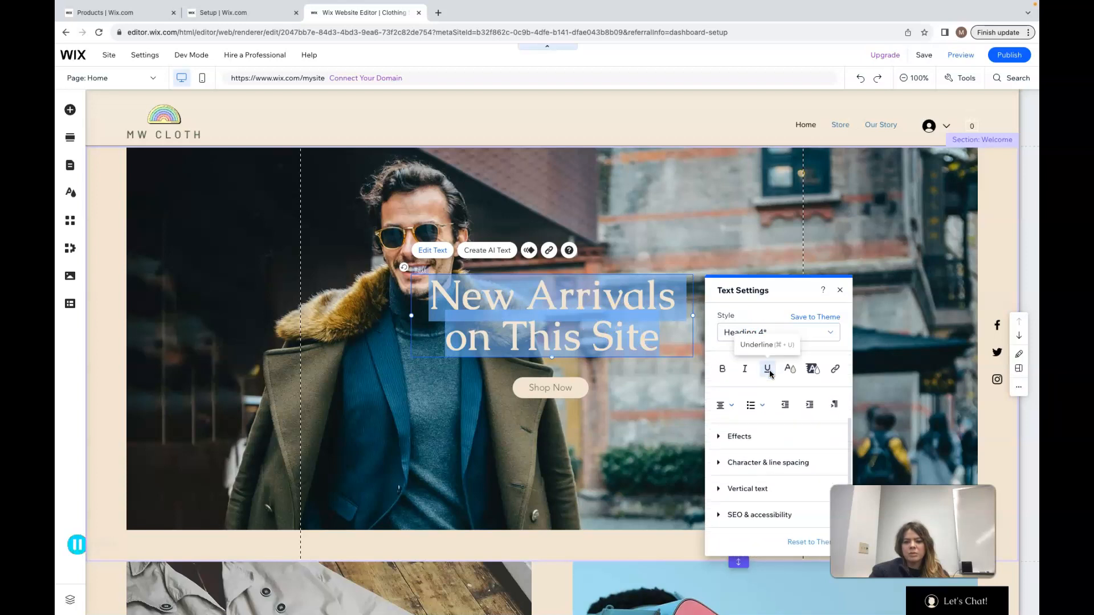
pyautogui.click(835, 369)
pyautogui.click(843, 290)
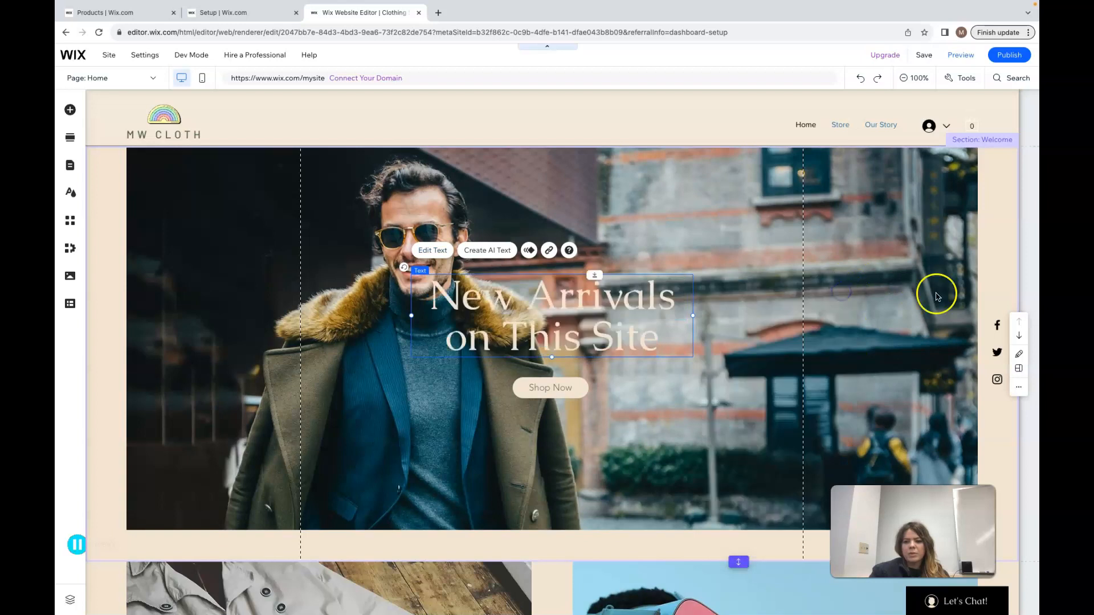
# Open Quick Edit for the Welcome section and change the title to "MW Cloth New Arrivals"
pyautogui.click(946, 181)
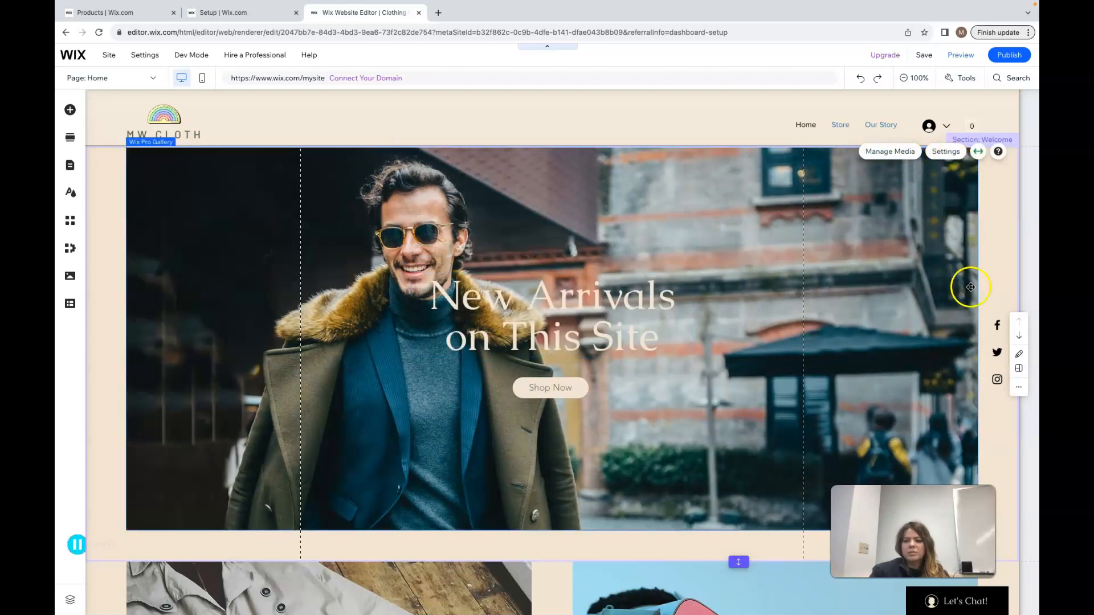
pyautogui.click(992, 319)
pyautogui.click(1018, 354)
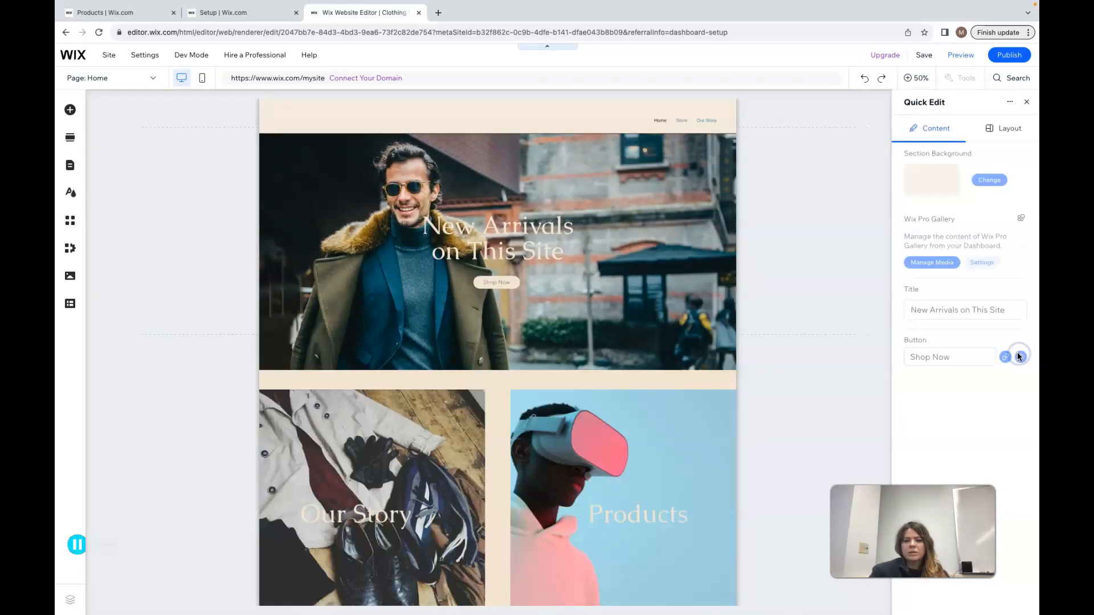
pyautogui.click(961, 313)
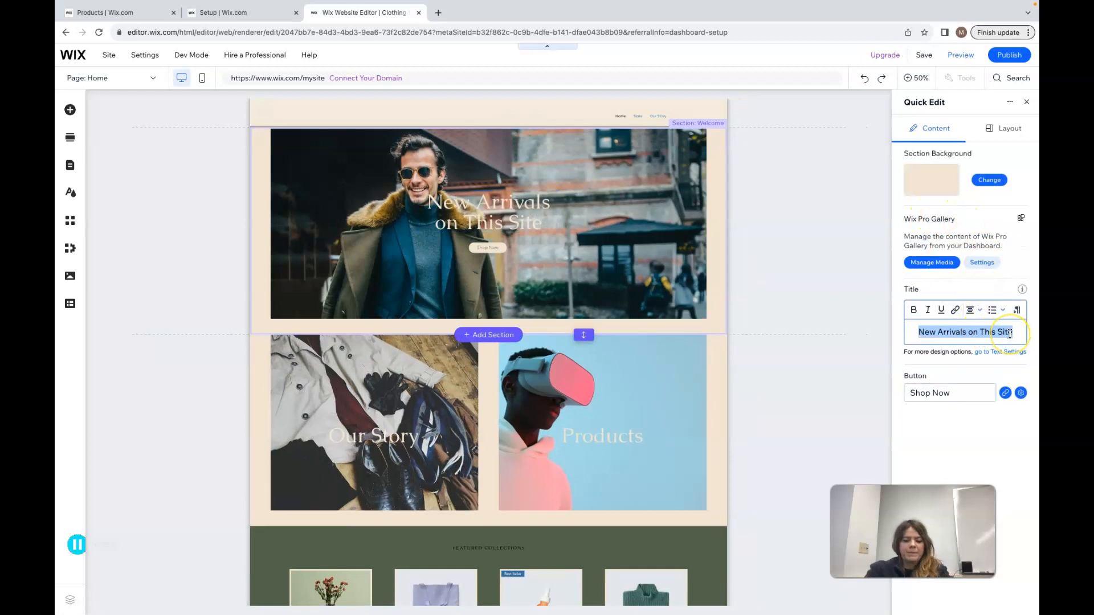
pyautogui.write('MW Cloth N')
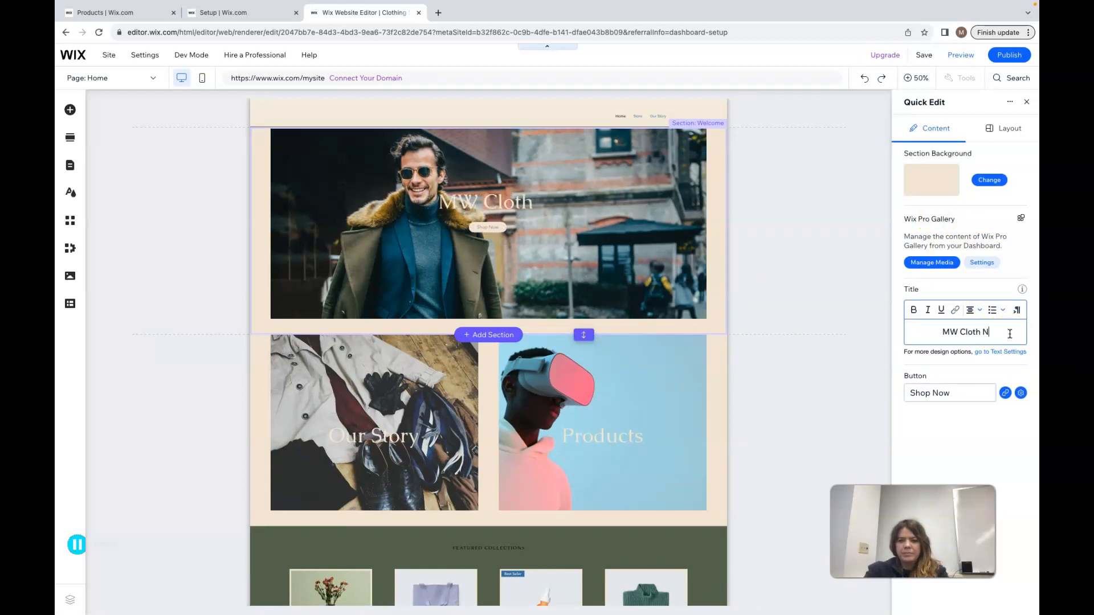
pyautogui.write('ew Arr')
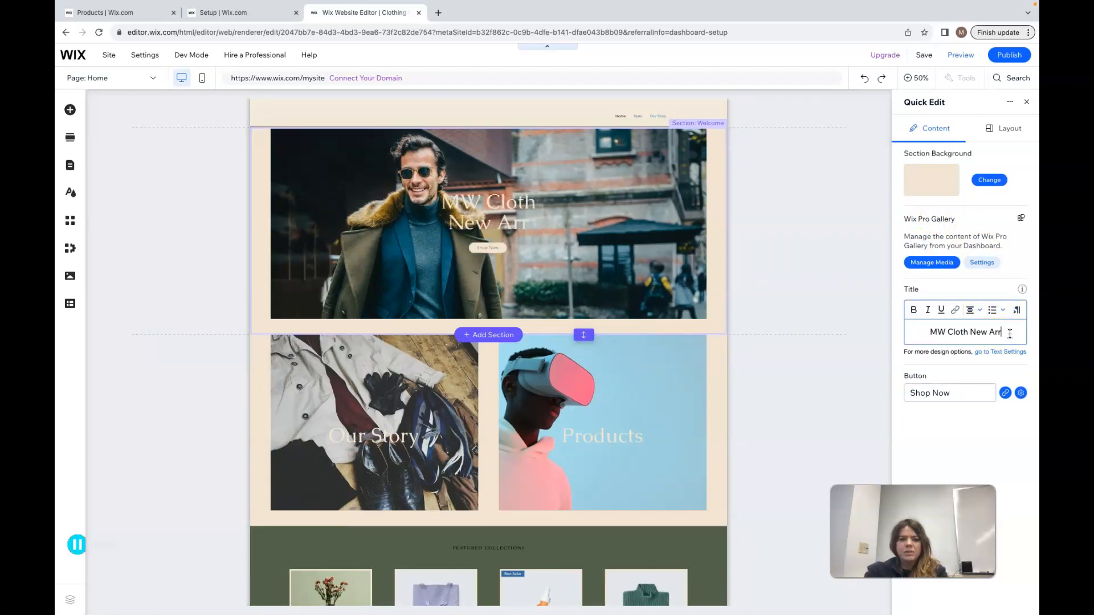
pyautogui.write('ivals')
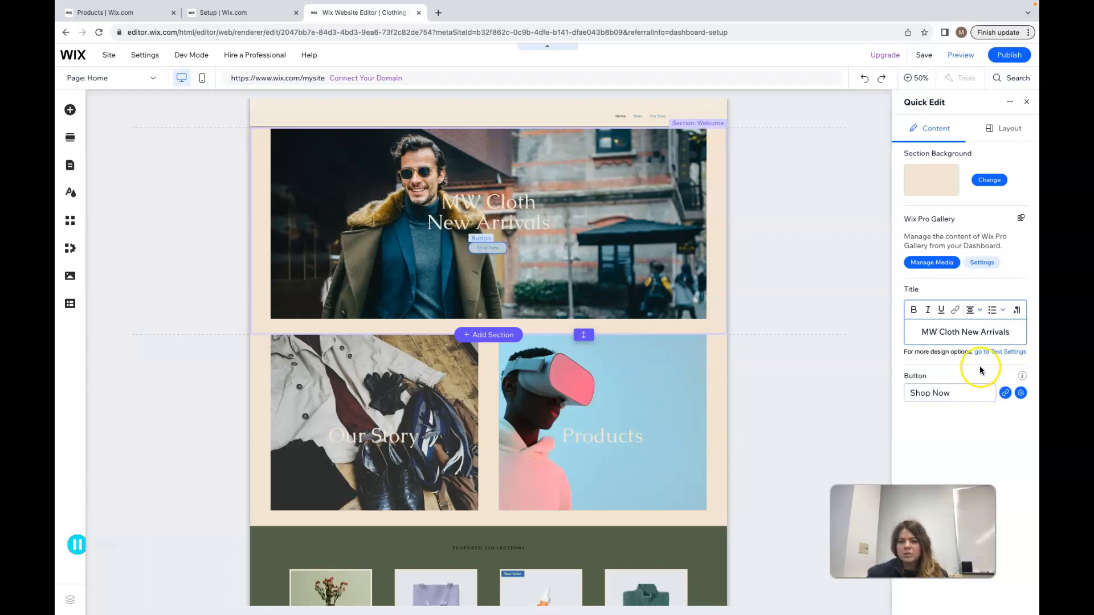
# Rename the hero button to "Learn More" and set its link to the Store page
pyautogui.click(960, 393)
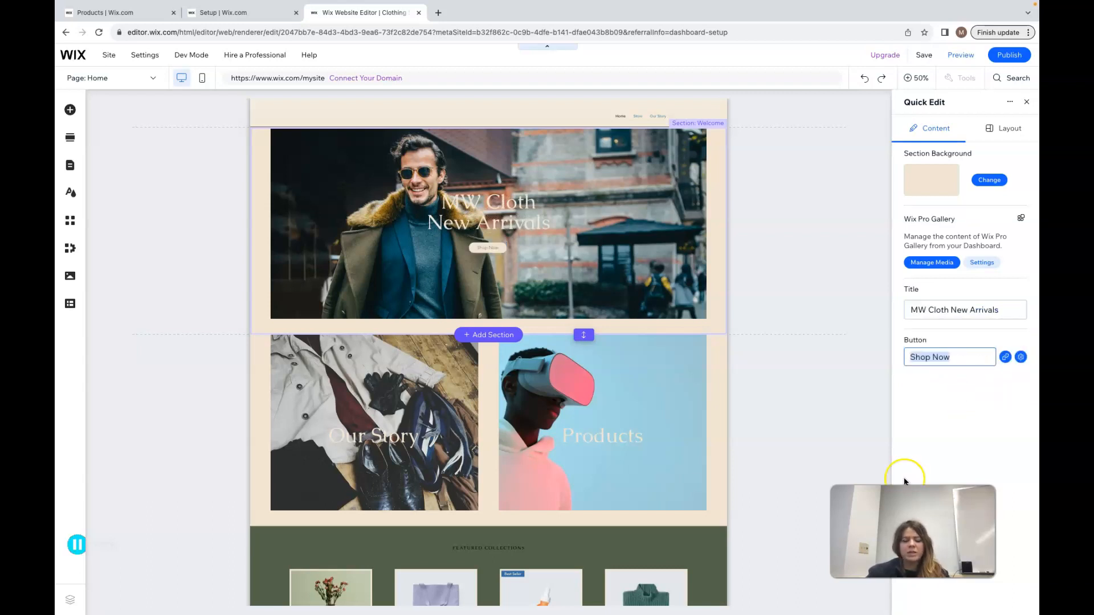
pyautogui.write('Learn More')
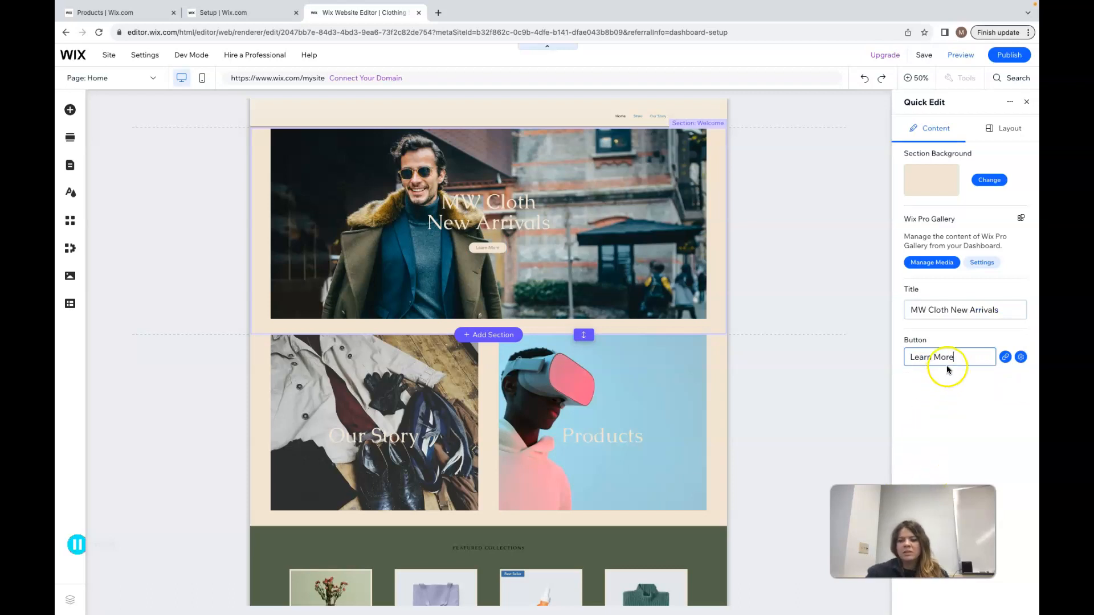
pyautogui.click(1006, 360)
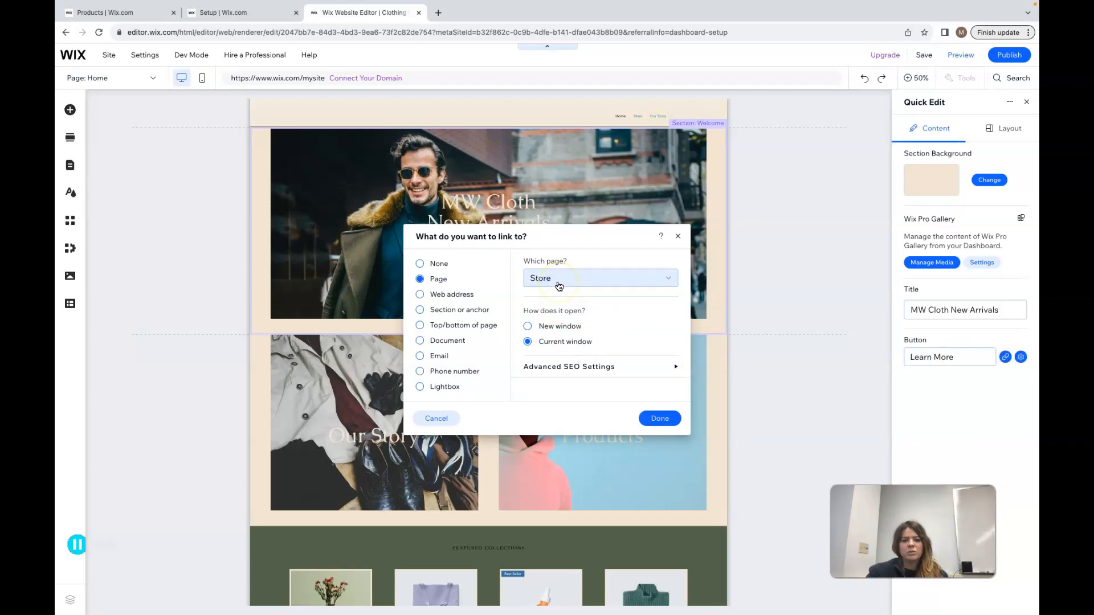
pyautogui.click(659, 418)
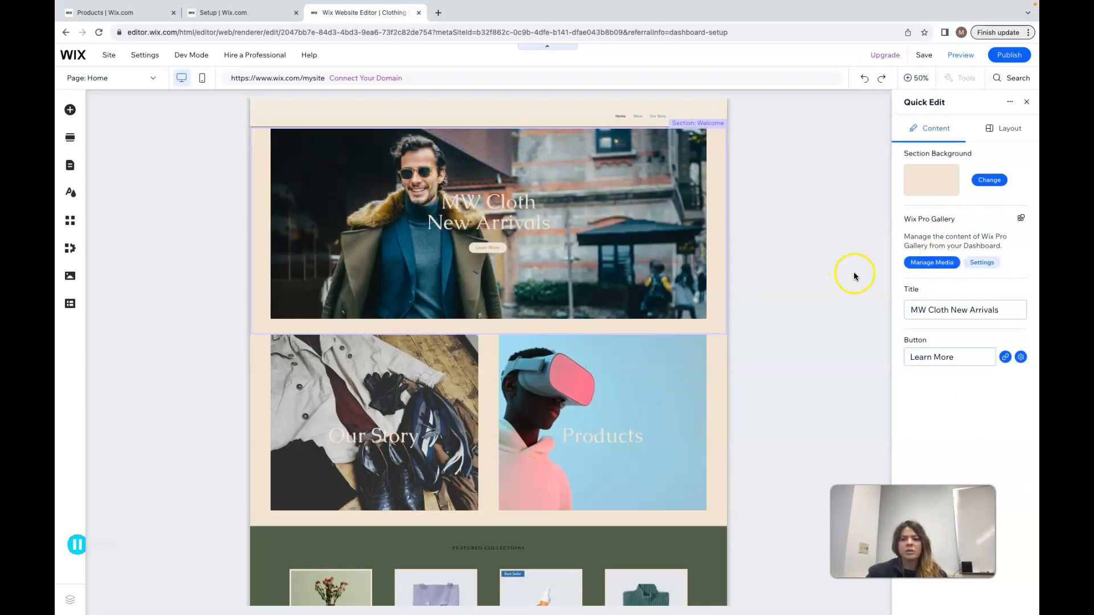
pyautogui.click(1028, 104)
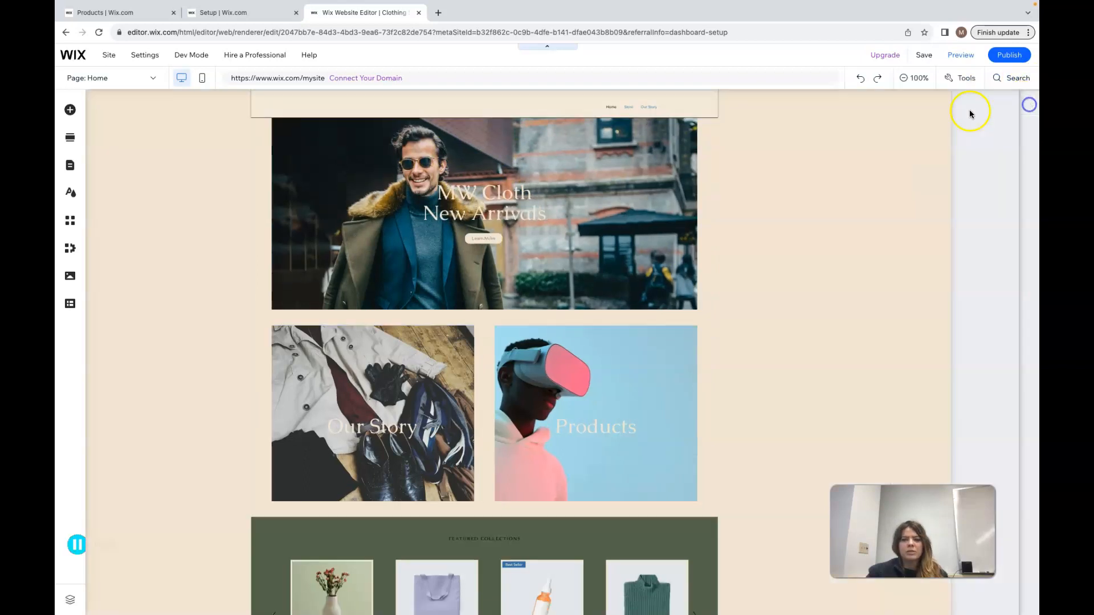
# Open Quick Edit for the Our Story section and review its button texts and the Products button's link
pyautogui.scroll(-4, 774, 397)
pyautogui.scroll(-5, 773, 395)
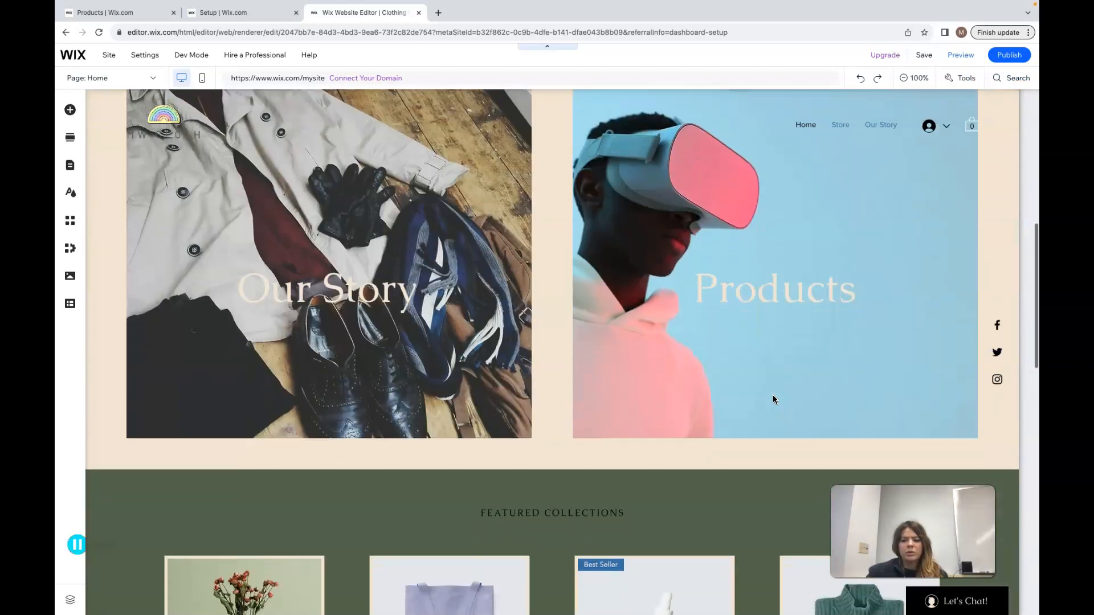
pyautogui.click(966, 262)
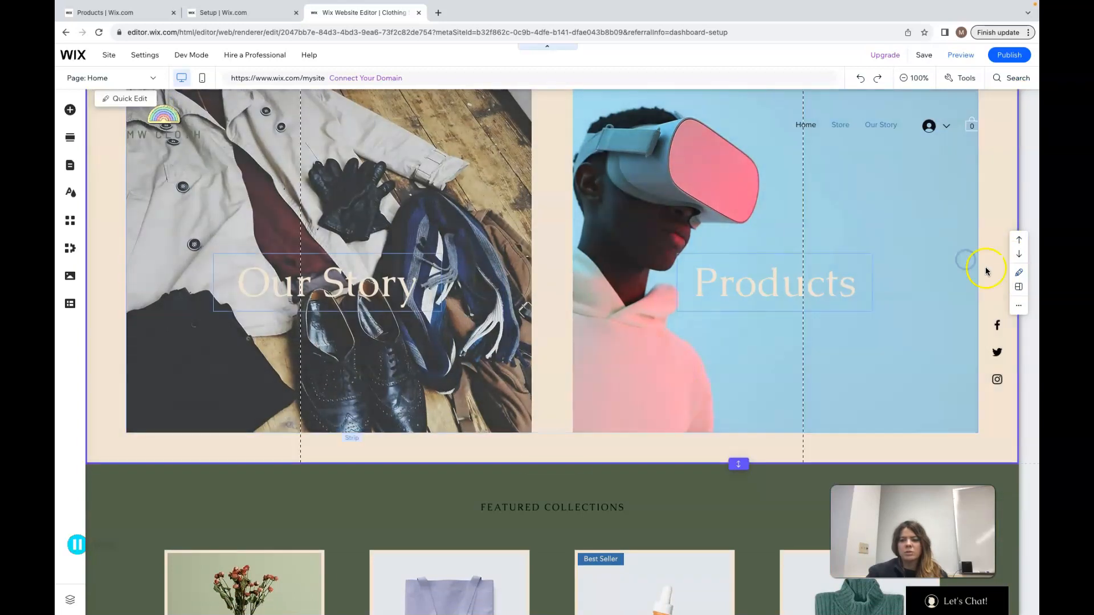
pyautogui.click(1021, 276)
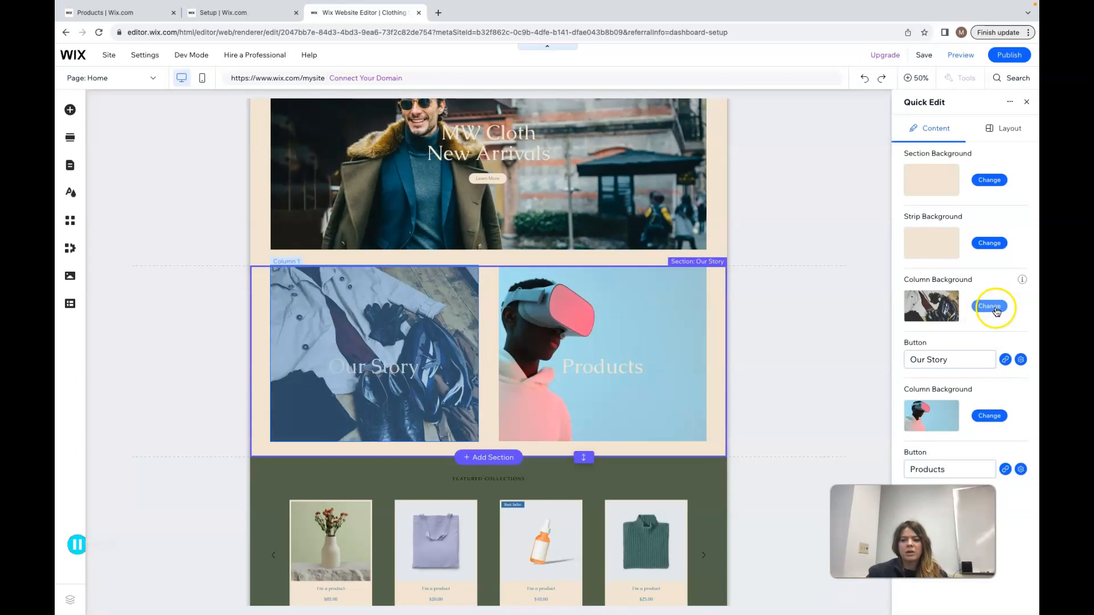
pyautogui.click(949, 358)
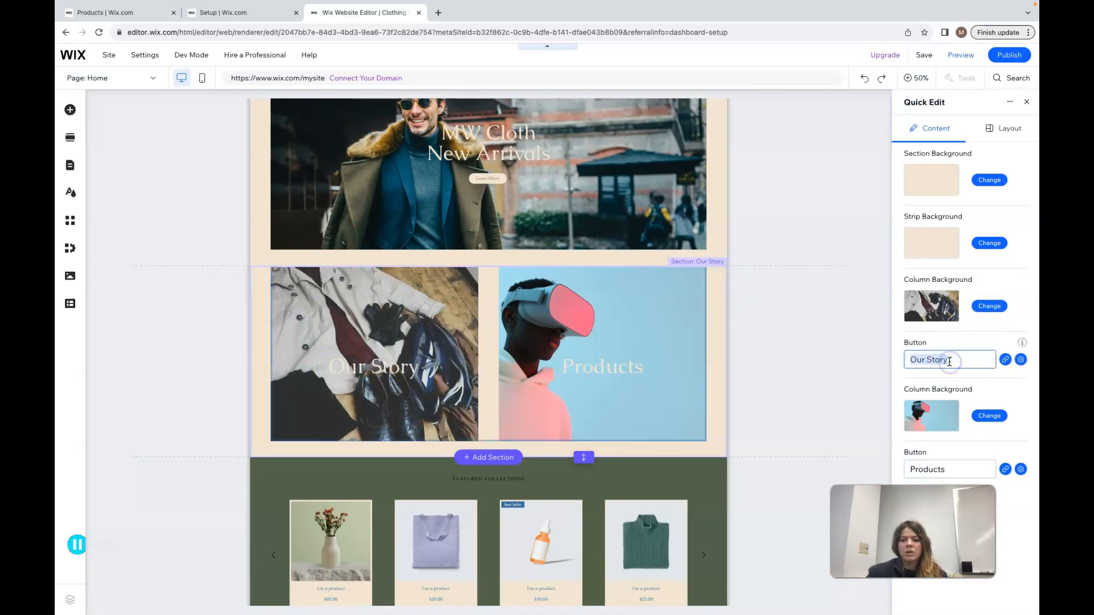
pyautogui.click(952, 471)
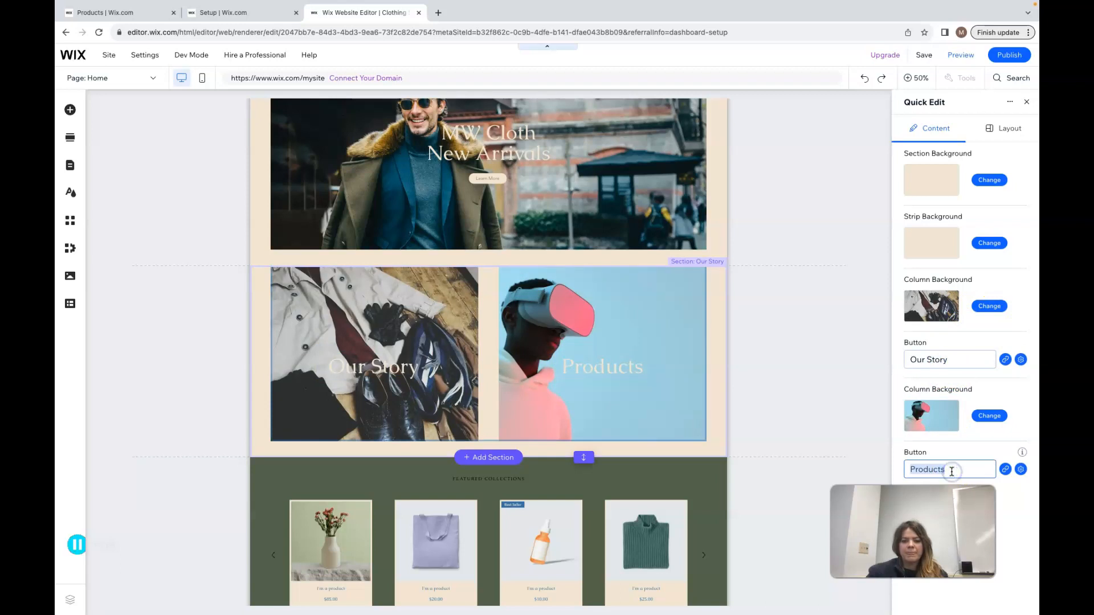
pyautogui.click(1005, 469)
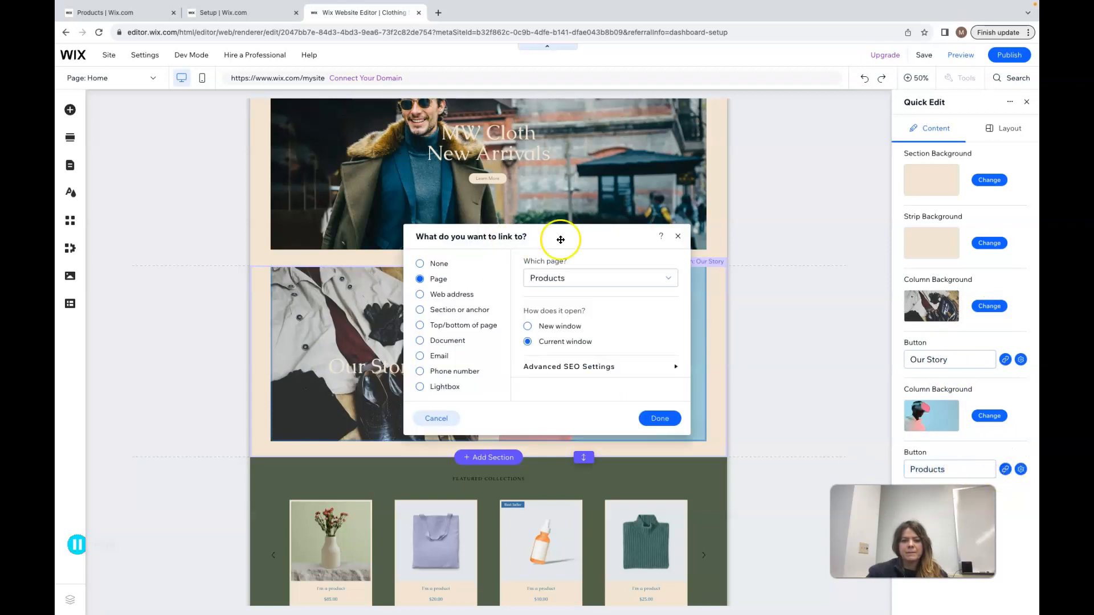
pyautogui.click(677, 236)
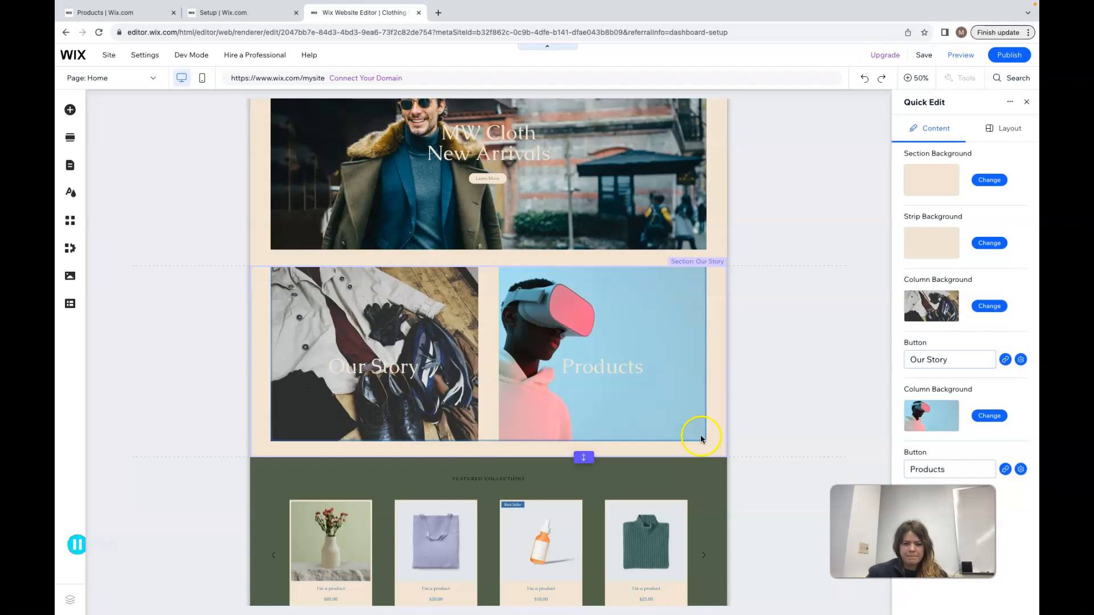
pyautogui.click(391, 372)
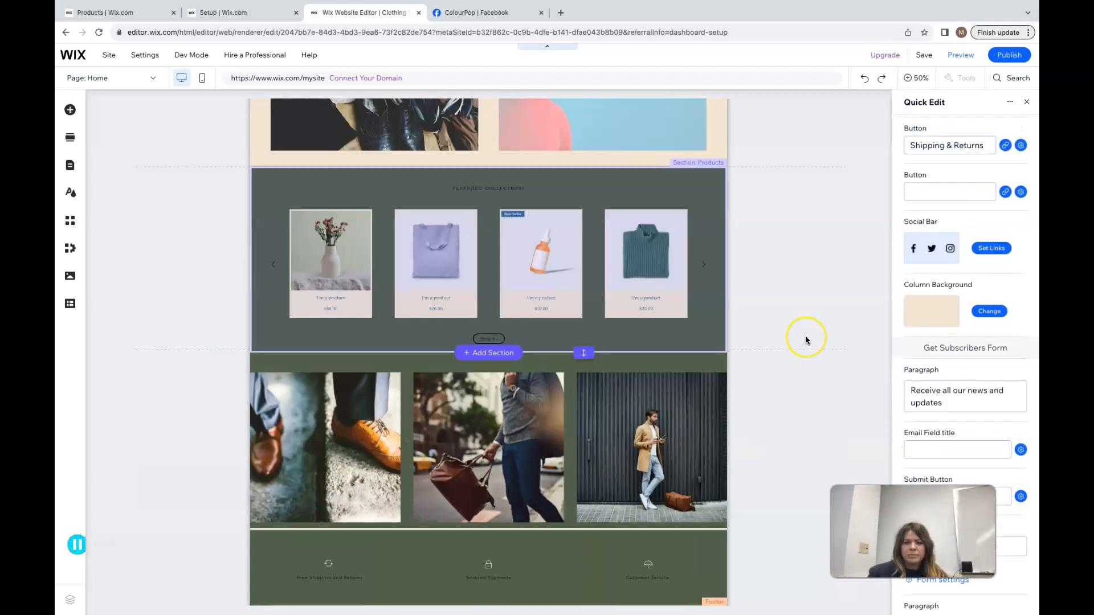
pyautogui.scroll(5, 806, 340)
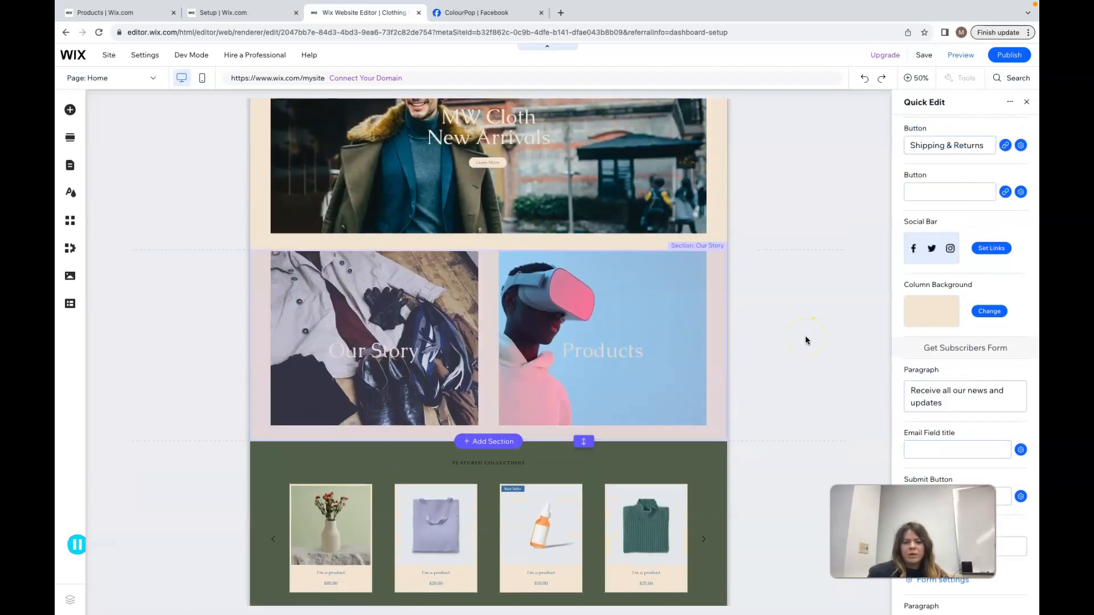
pyautogui.scroll(2, 805, 340)
pyautogui.click(714, 312)
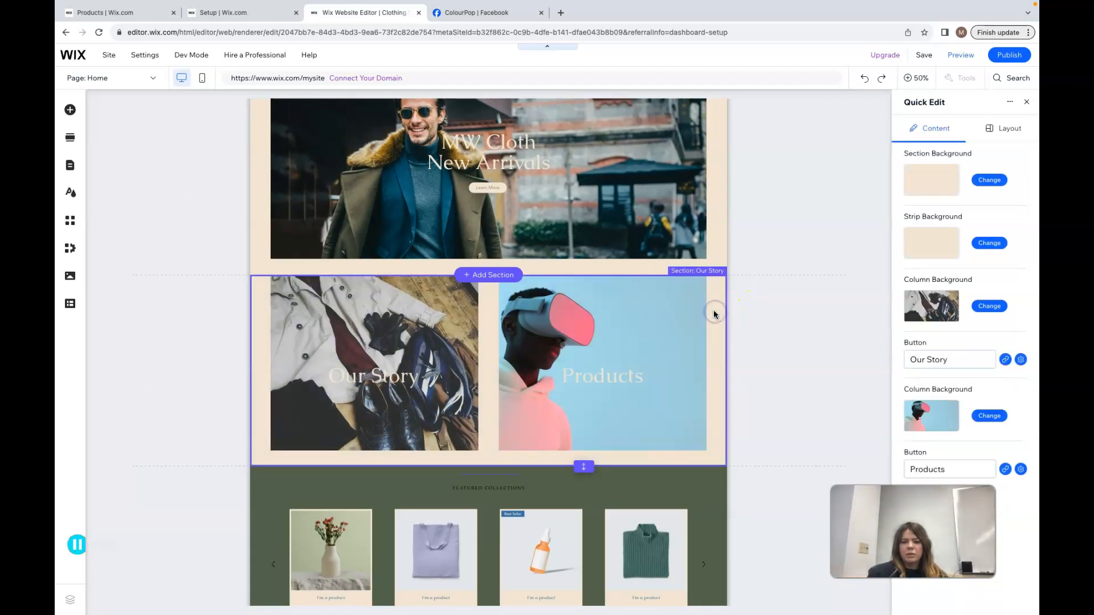
# Add a themed button to the Products column of the Our Story section
pyautogui.click(70, 111)
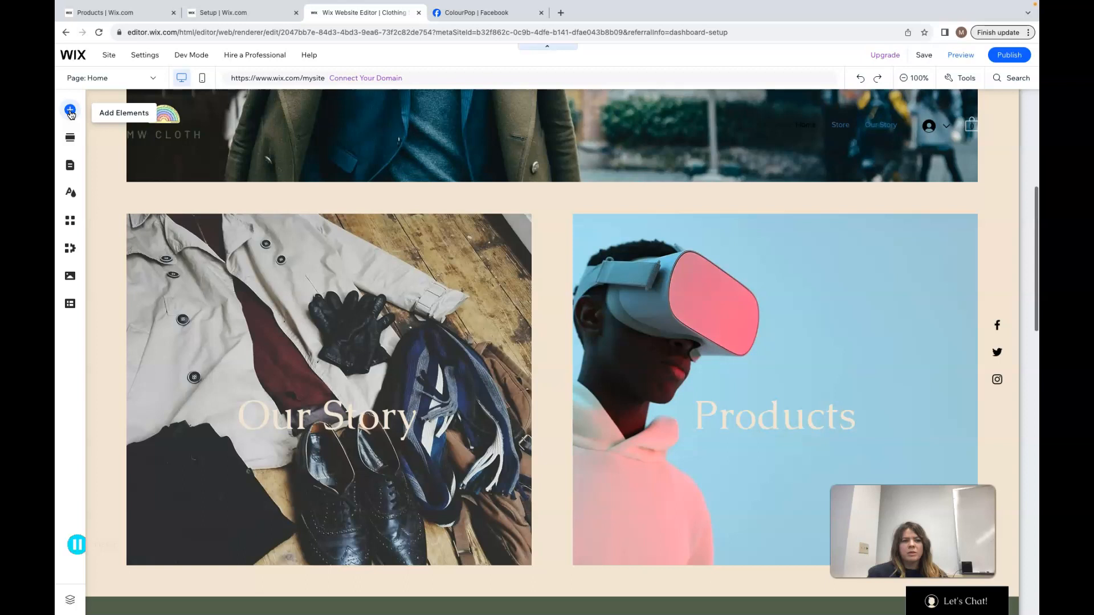
pyautogui.click(120, 169)
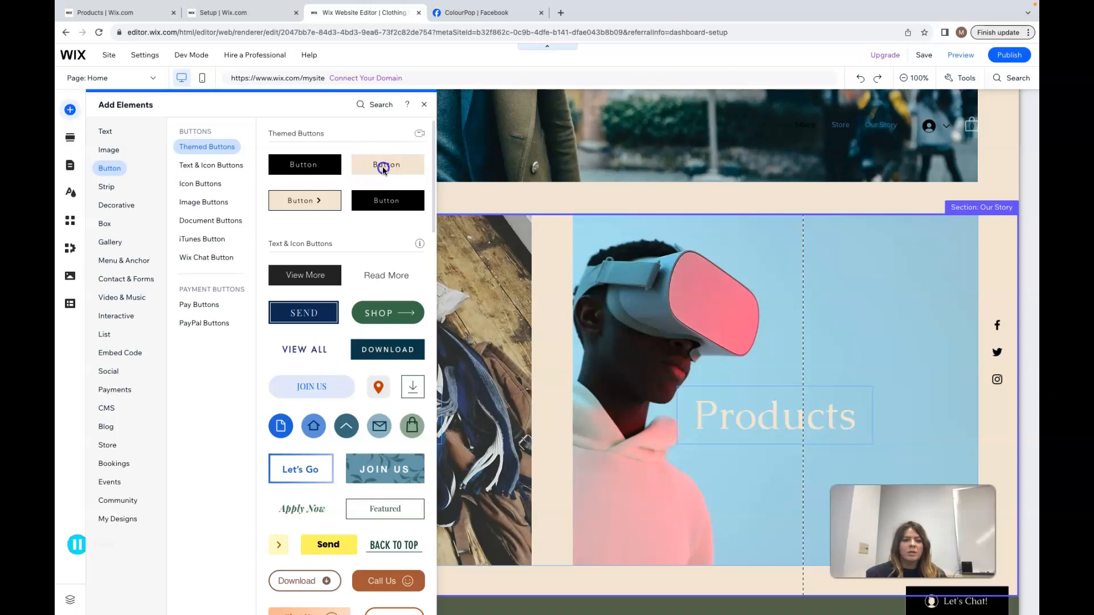
pyautogui.moveTo(398, 166); pyautogui.dragTo(771, 380)
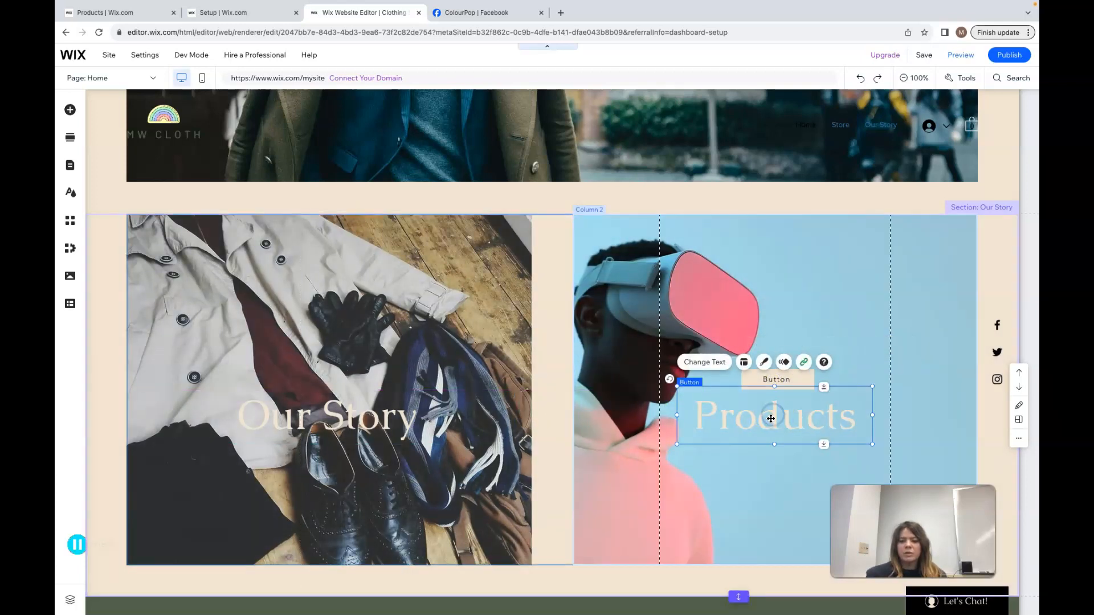
pyautogui.click(1020, 441)
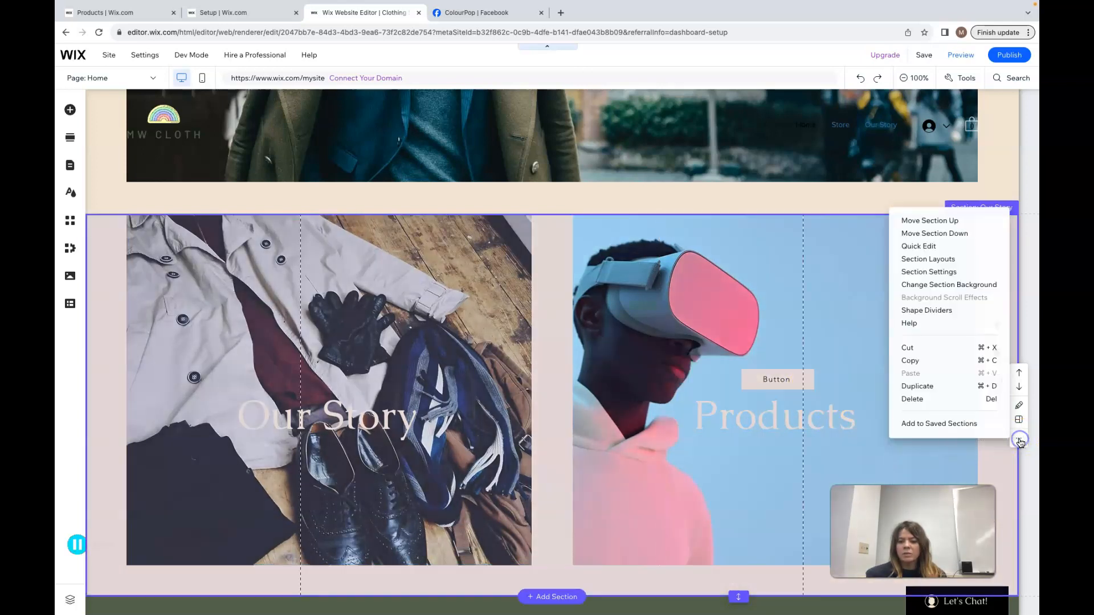
pyautogui.click(946, 399)
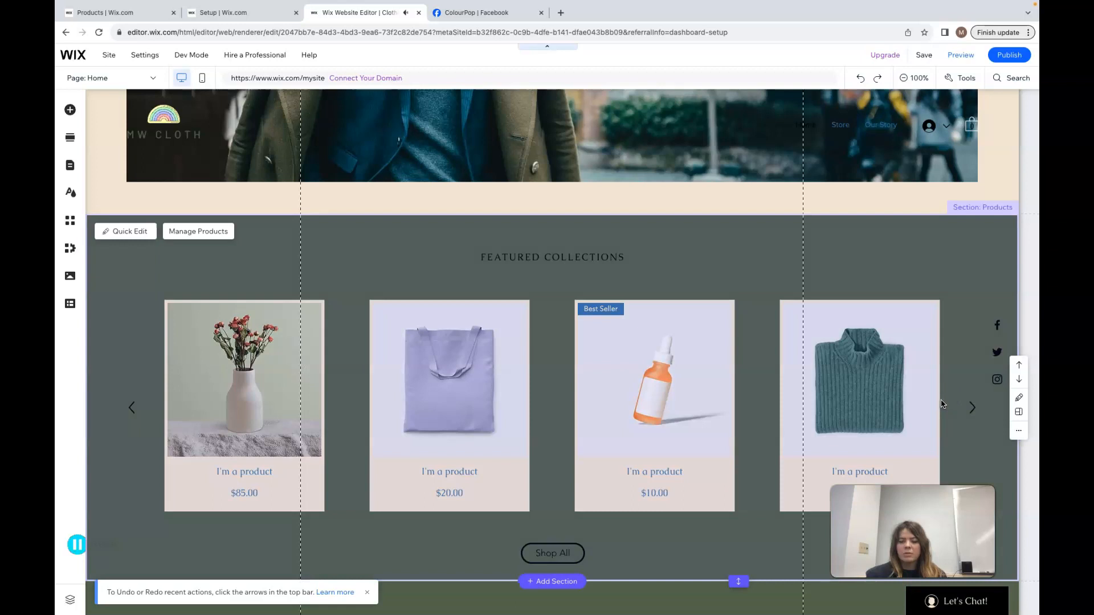
pyautogui.hotkey('ctrl', 'z')
# Delete the Products title text from the Products column
pyautogui.click(762, 420)
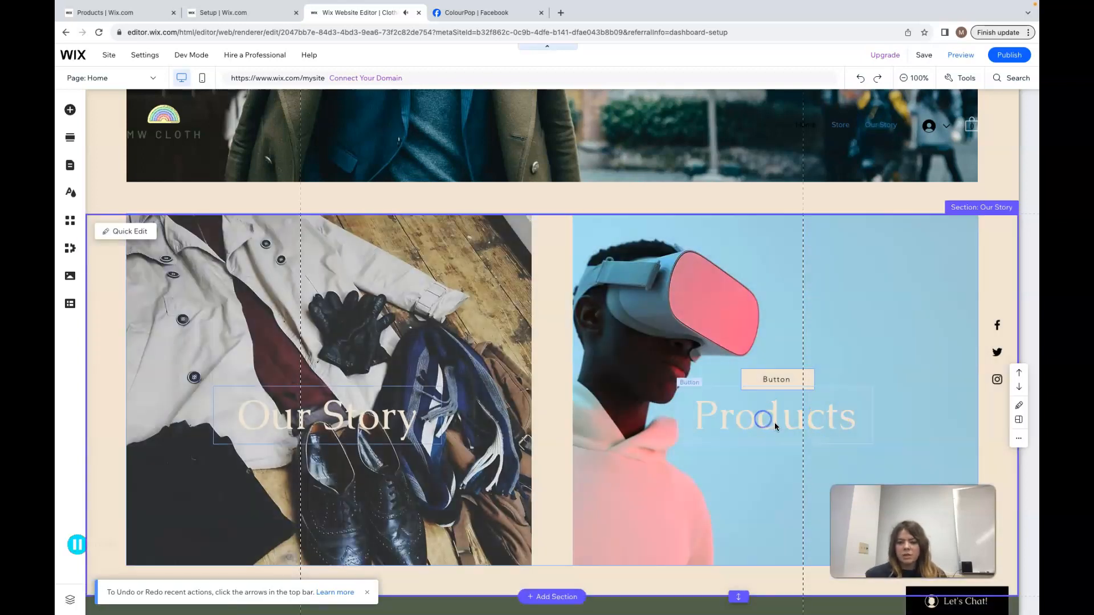
pyautogui.click(758, 426)
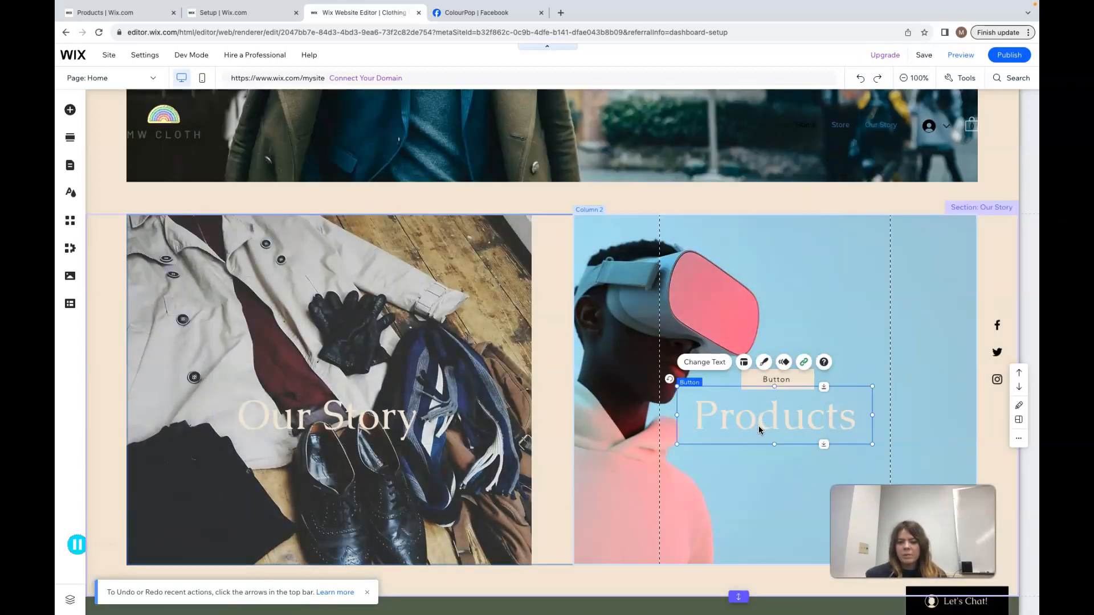
pyautogui.press('Delete')
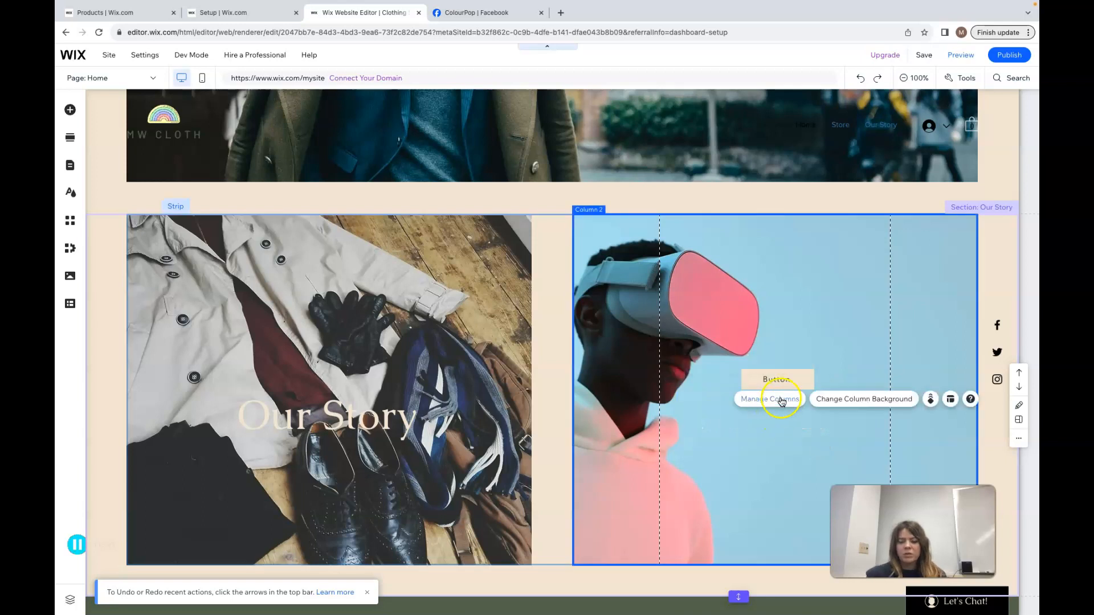
# Move the new button slightly down in the column and change its text to Products
pyautogui.click(787, 383)
pyautogui.moveTo(787, 383); pyautogui.dragTo(792, 405)
pyautogui.click(800, 378)
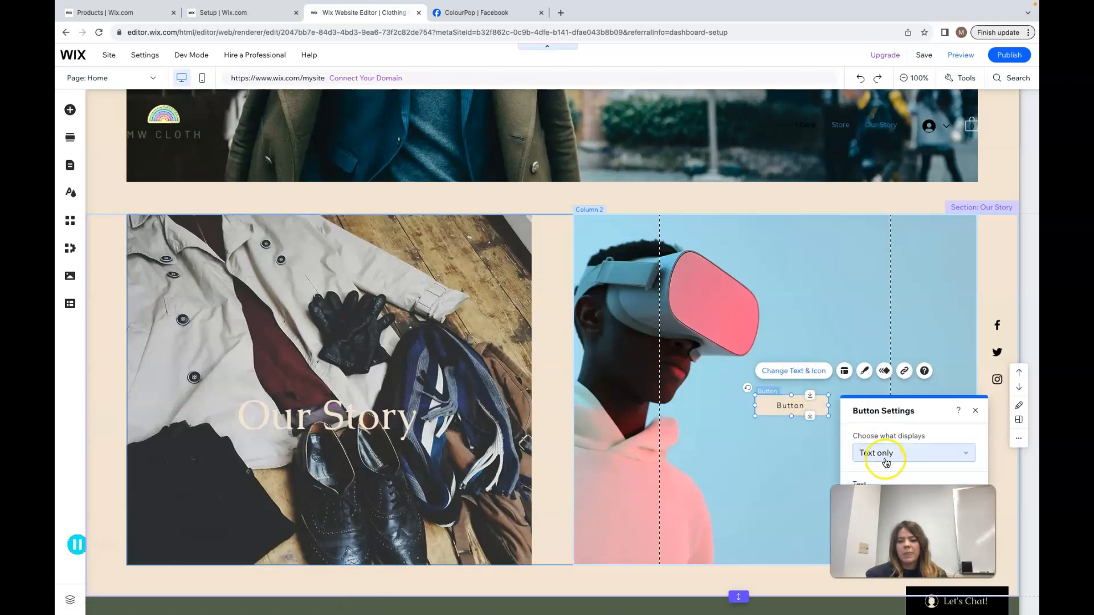
pyautogui.click(898, 502)
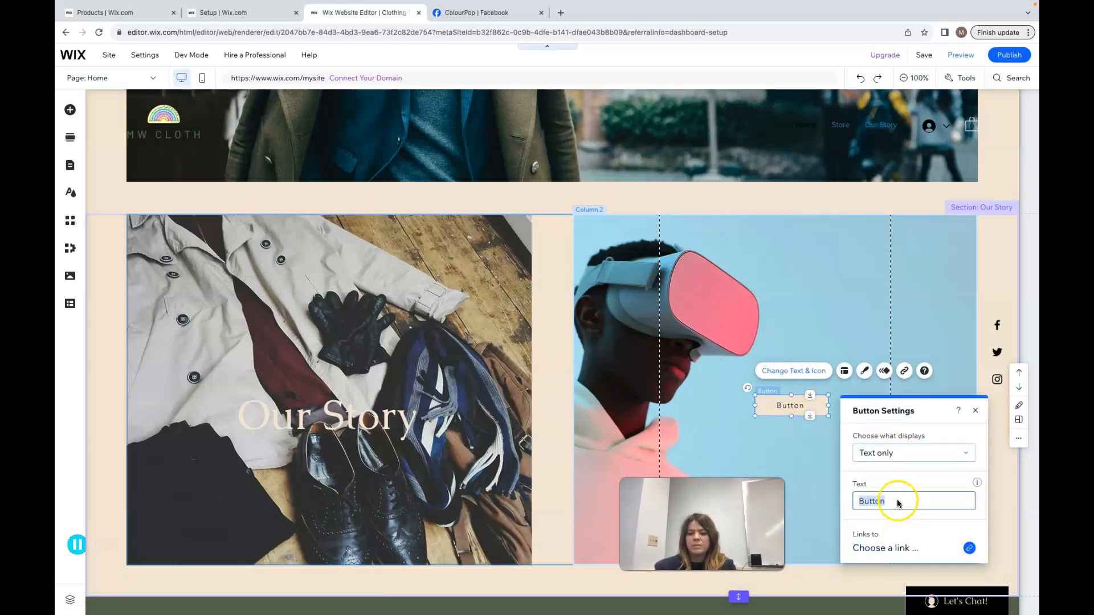
pyautogui.write('Products')
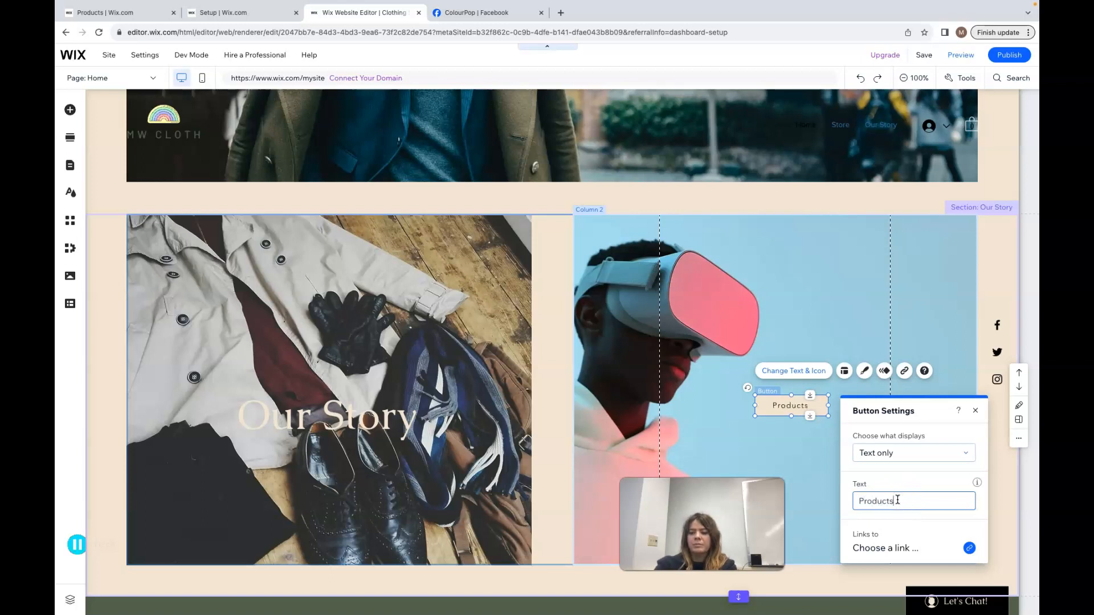
# Link the Products button to the Products page and close its settings
pyautogui.click(970, 548)
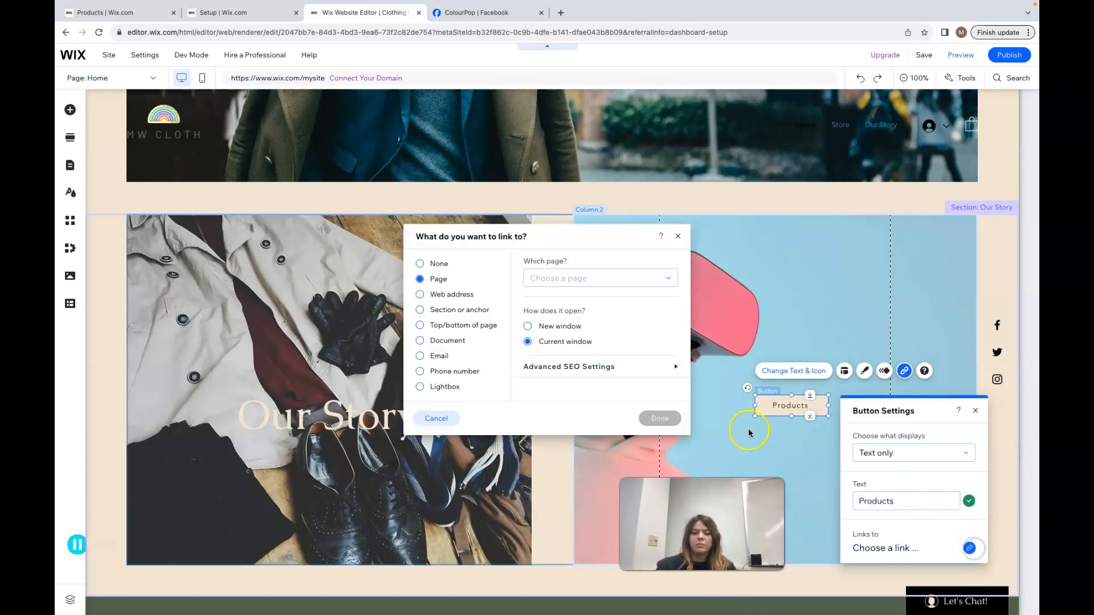
pyautogui.click(622, 281)
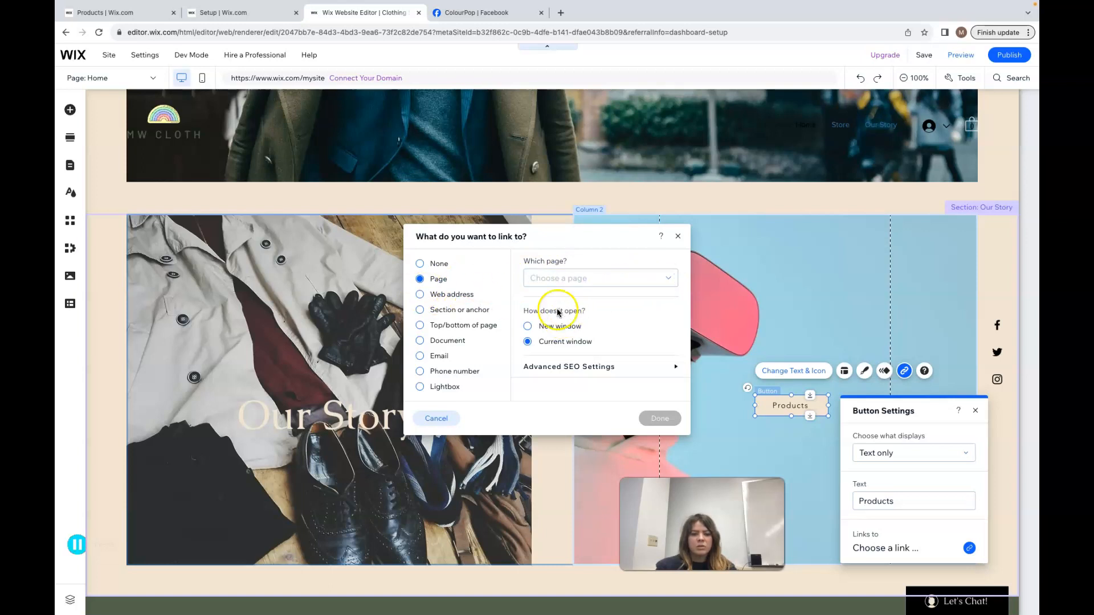
pyautogui.click(556, 279)
pyautogui.click(581, 335)
pyautogui.click(658, 416)
pyautogui.click(862, 402)
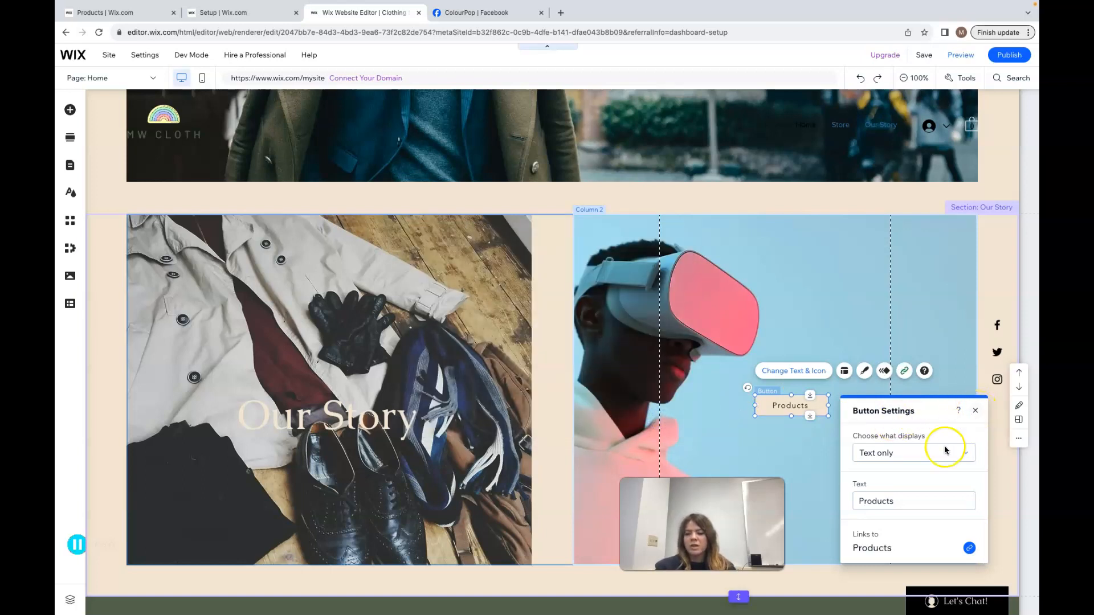
pyautogui.click(979, 411)
pyautogui.click(819, 405)
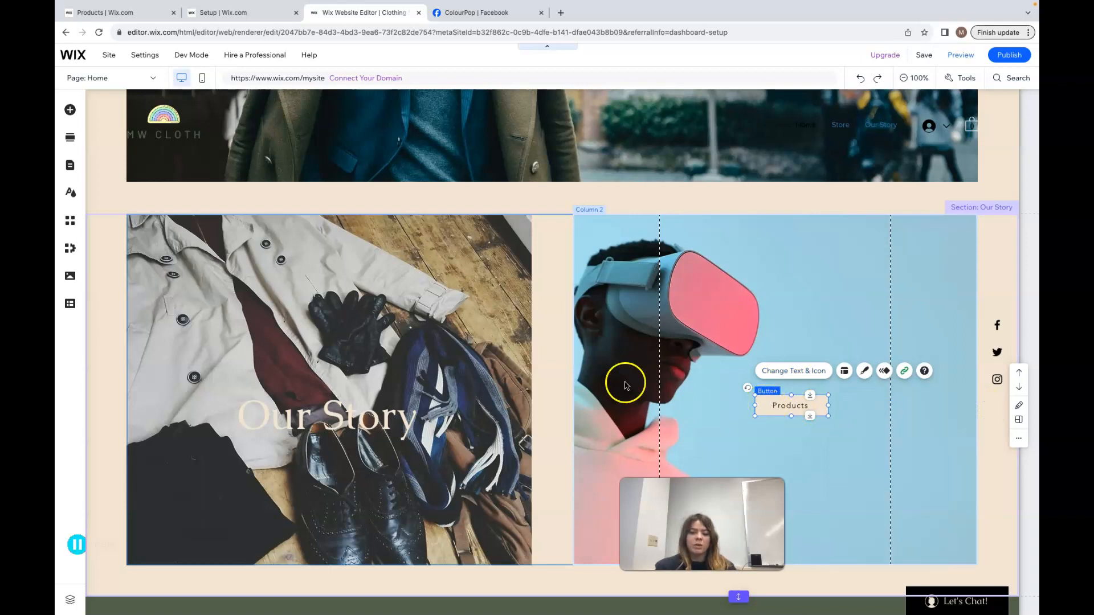
pyautogui.click(68, 111)
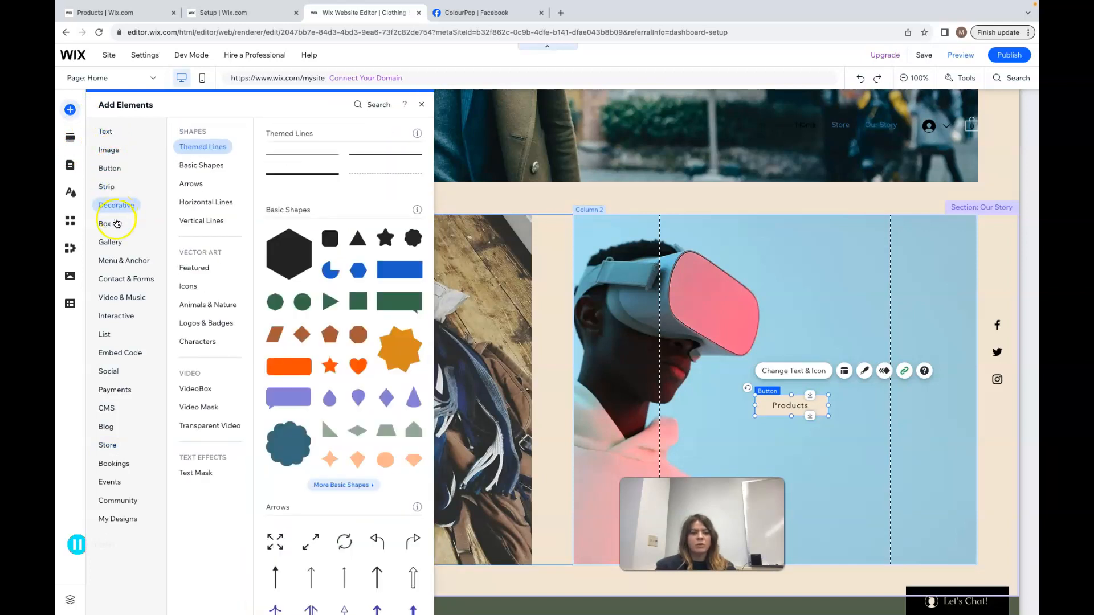
pyautogui.moveTo(286, 264); pyautogui.dragTo(706, 226)
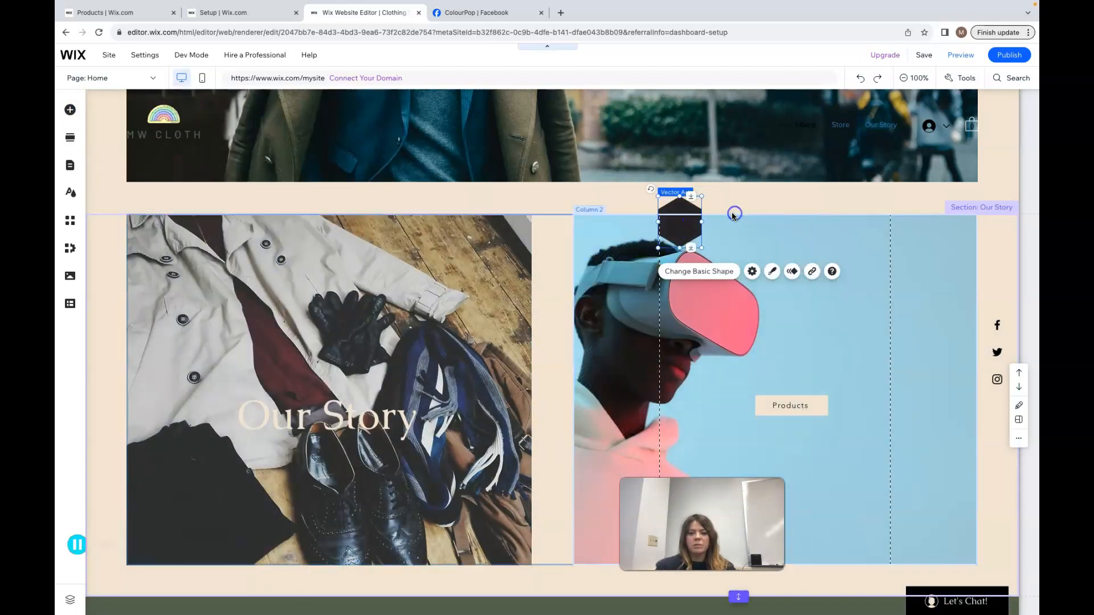
pyautogui.moveTo(678, 211); pyautogui.dragTo(572, 204)
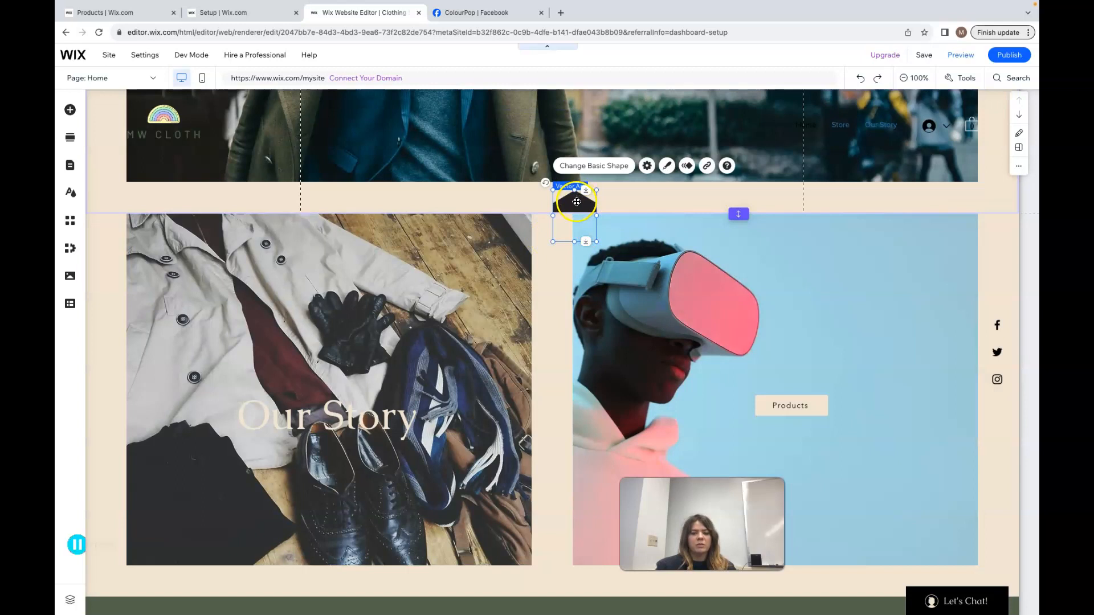
pyautogui.click(646, 167)
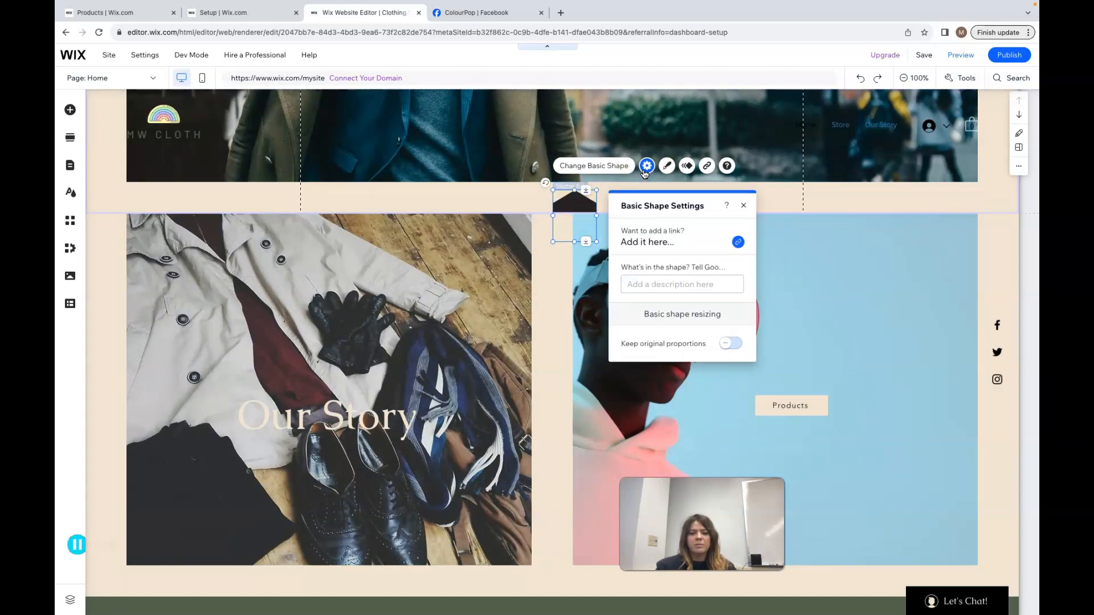
pyautogui.click(646, 167)
pyautogui.click(687, 170)
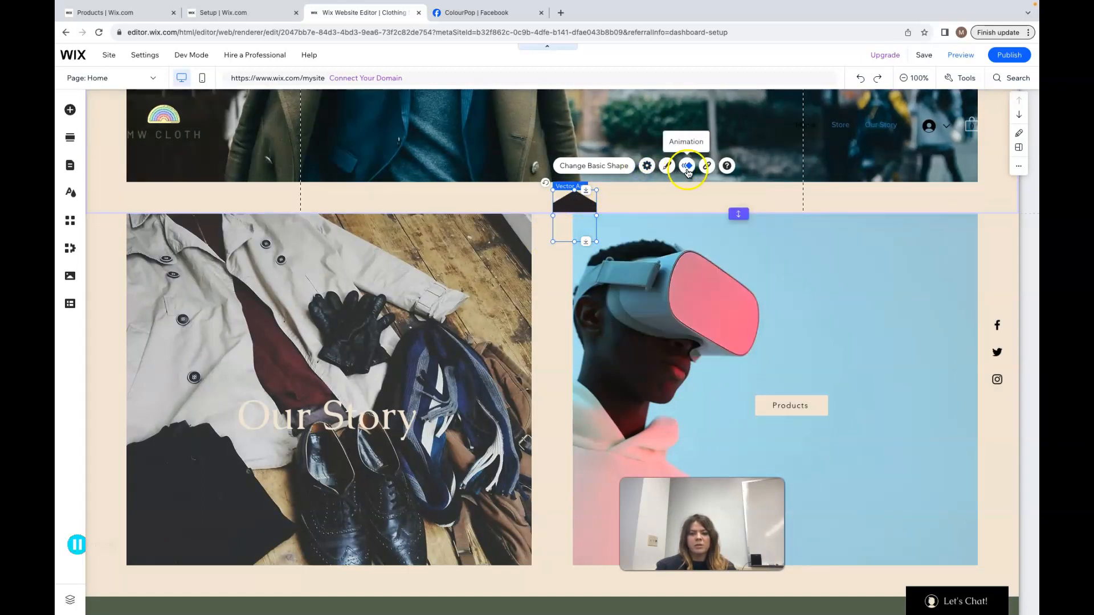
pyautogui.click(688, 167)
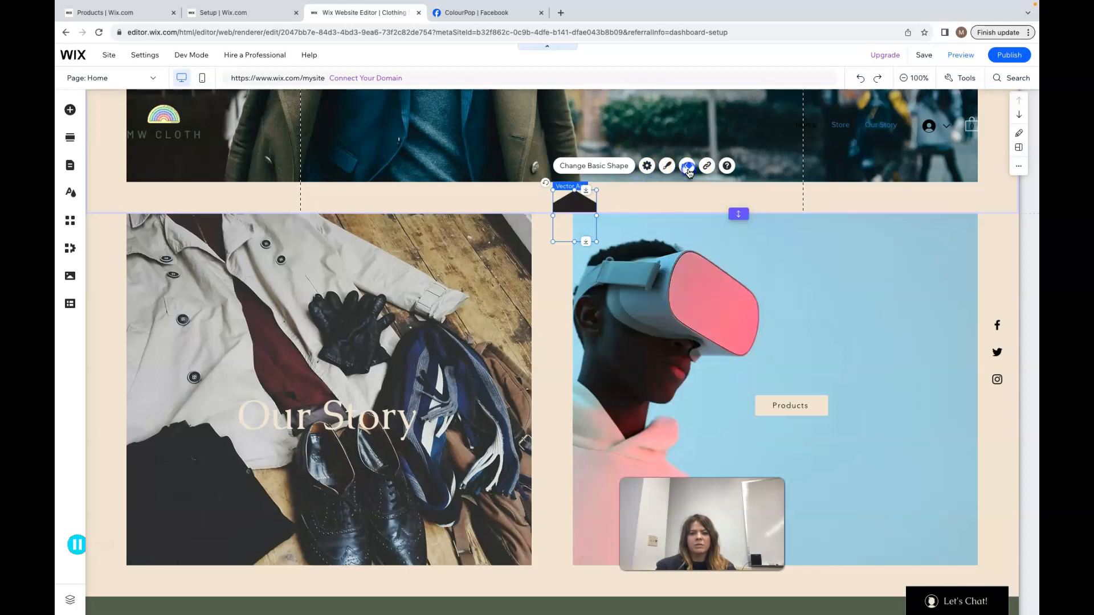
pyautogui.press('Delete')
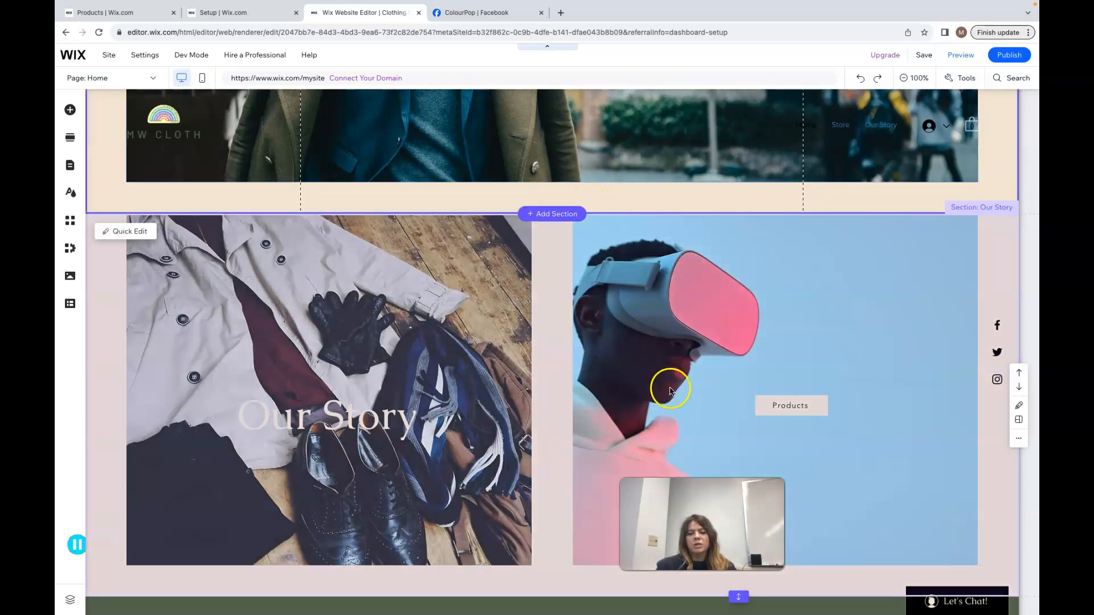
pyautogui.scroll(-4, 641, 438)
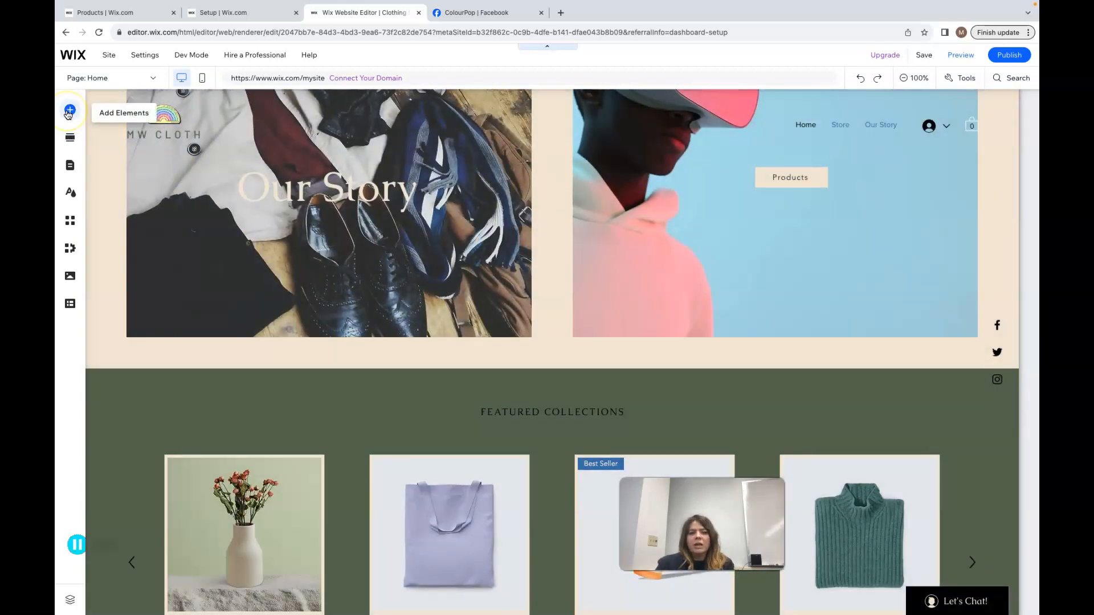
pyautogui.scroll(-2, 560, 407)
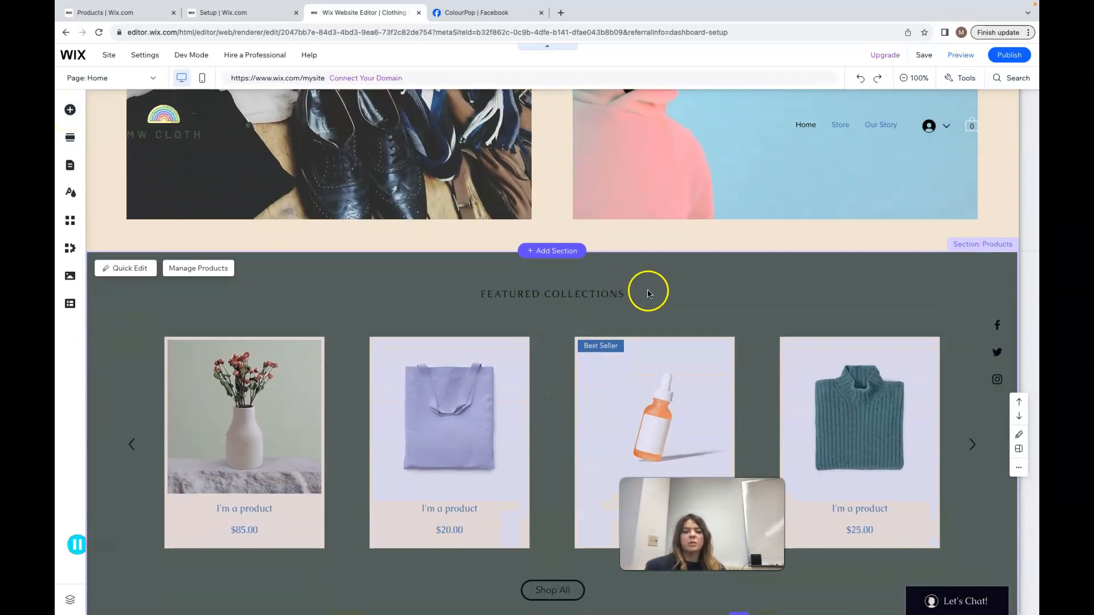
pyautogui.scroll(-3, 674, 318)
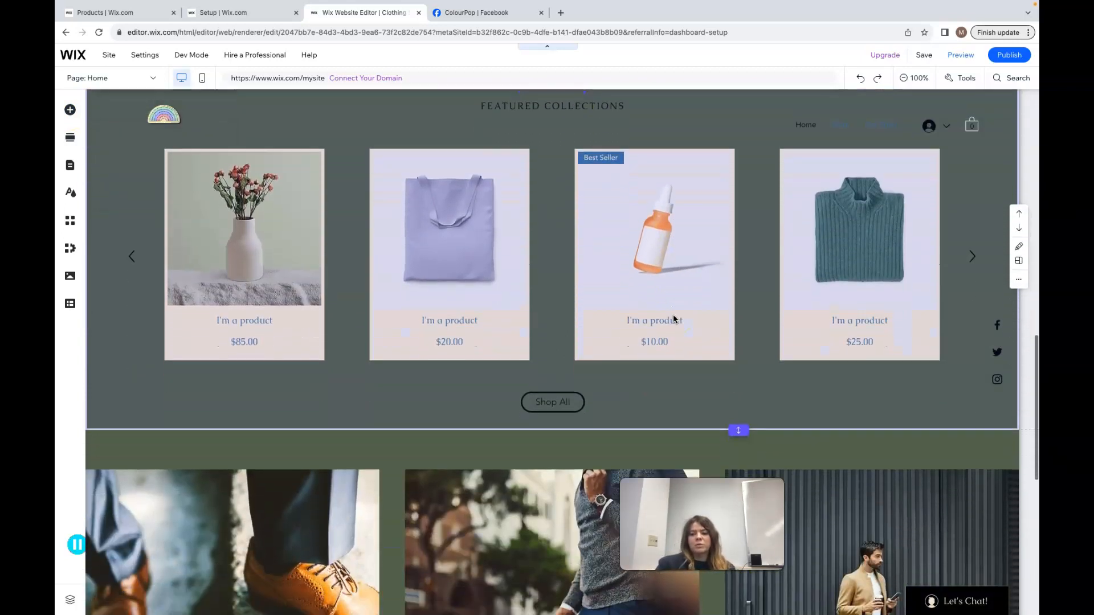
# Try changing the Featured Collections heading's text highlight color using the theme colors
pyautogui.scroll(1, 672, 314)
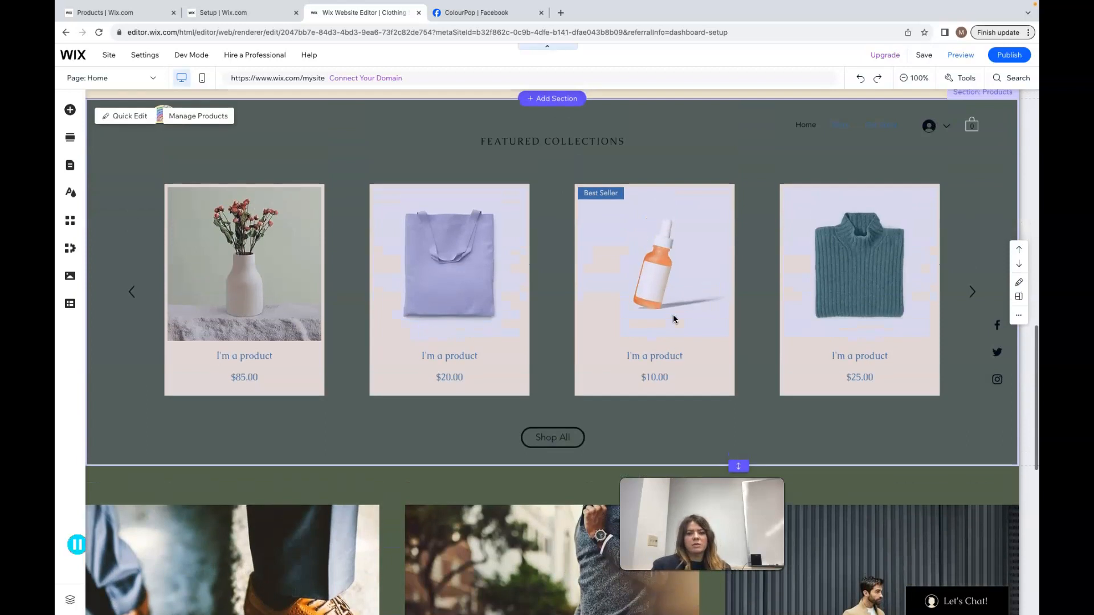
pyautogui.click(603, 149)
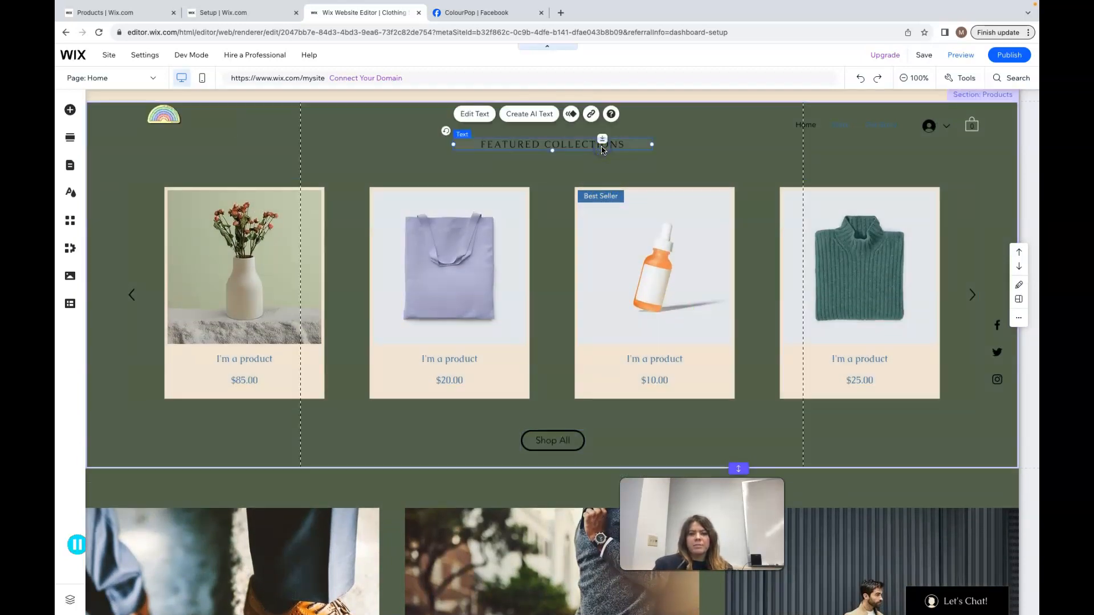
pyautogui.click(487, 114)
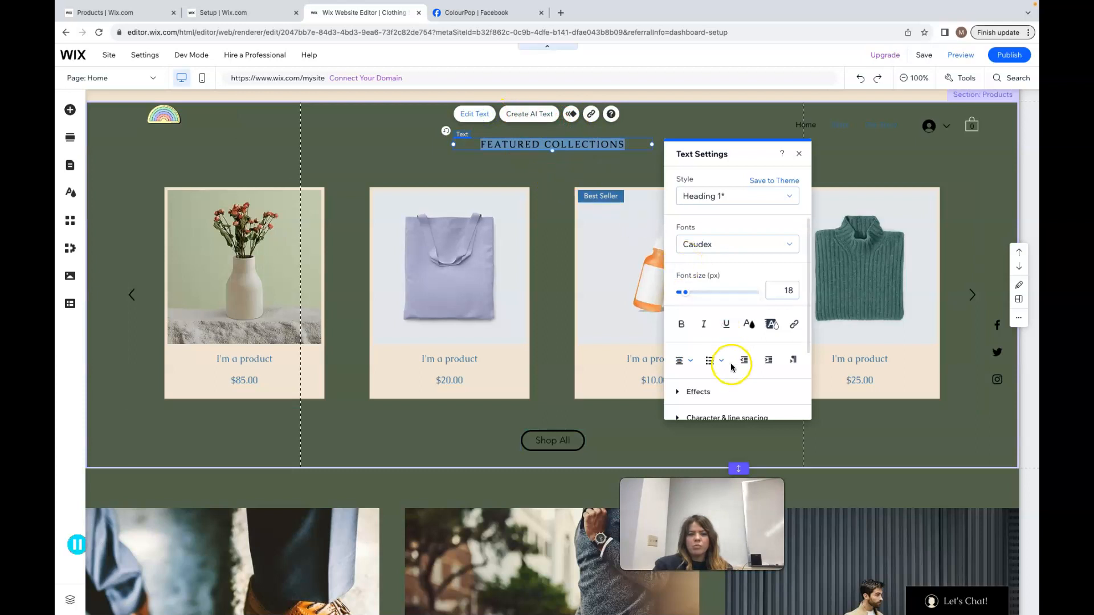
pyautogui.scroll(-3, 735, 359)
pyautogui.scroll(-1, 733, 364)
pyautogui.scroll(2, 732, 365)
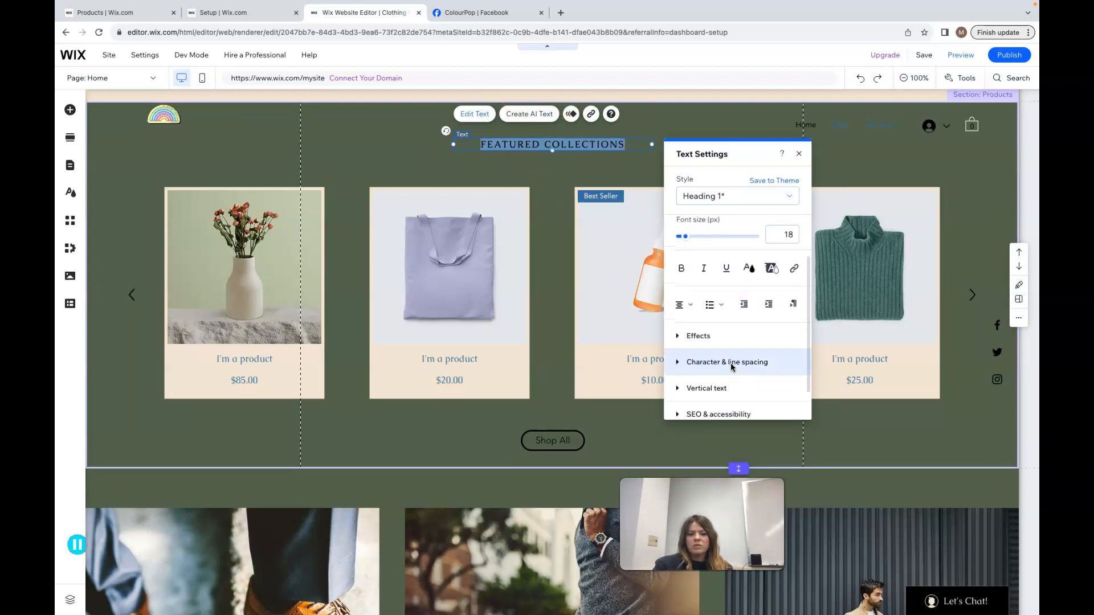
pyautogui.click(772, 279)
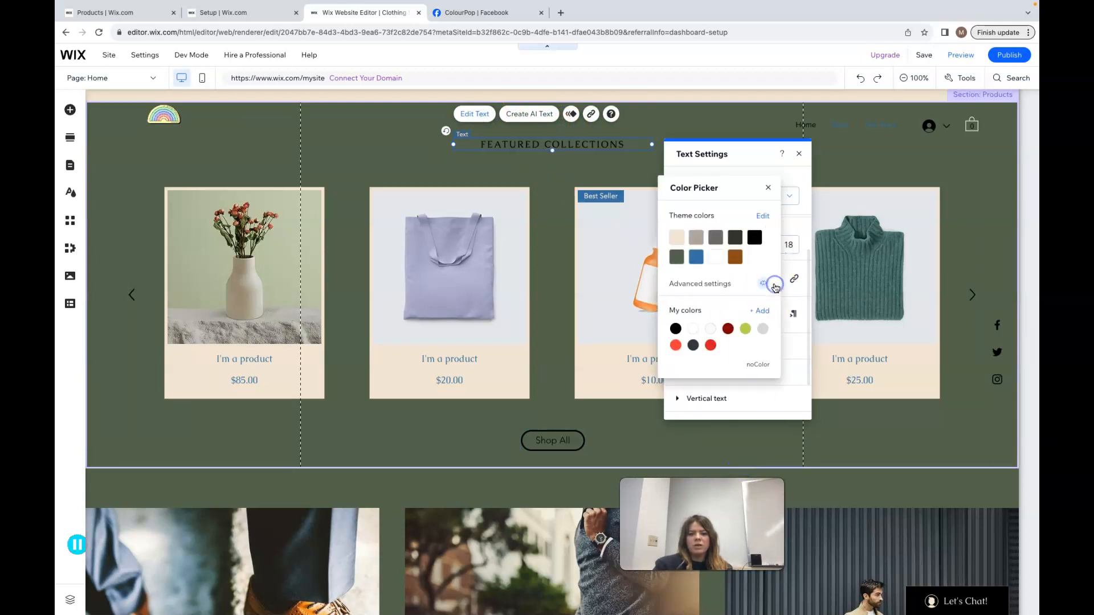
pyautogui.click(716, 257)
pyautogui.click(758, 364)
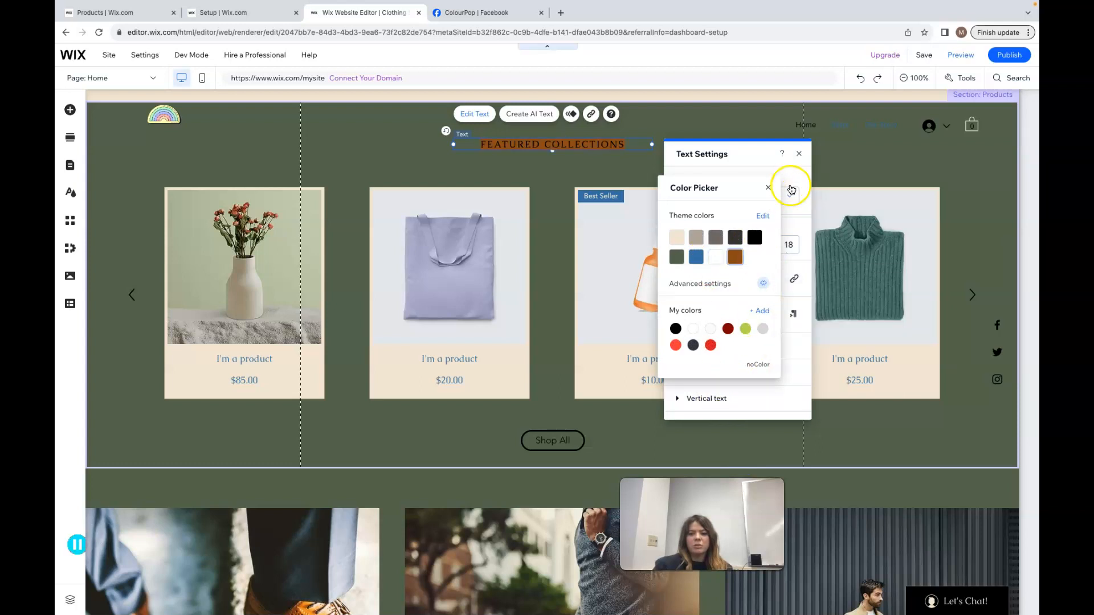
pyautogui.click(768, 188)
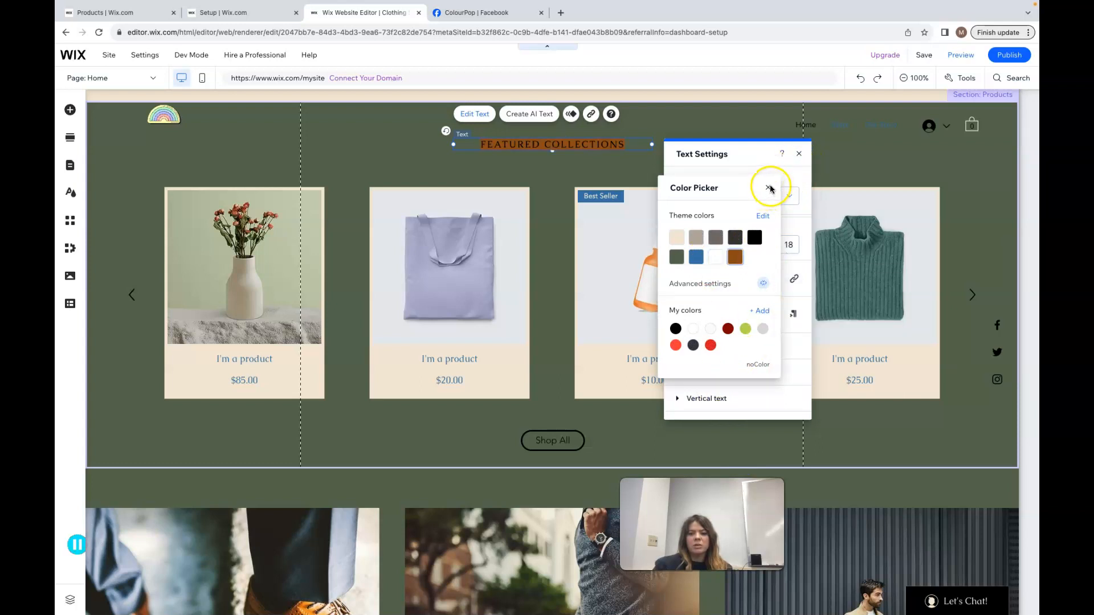
pyautogui.click(765, 326)
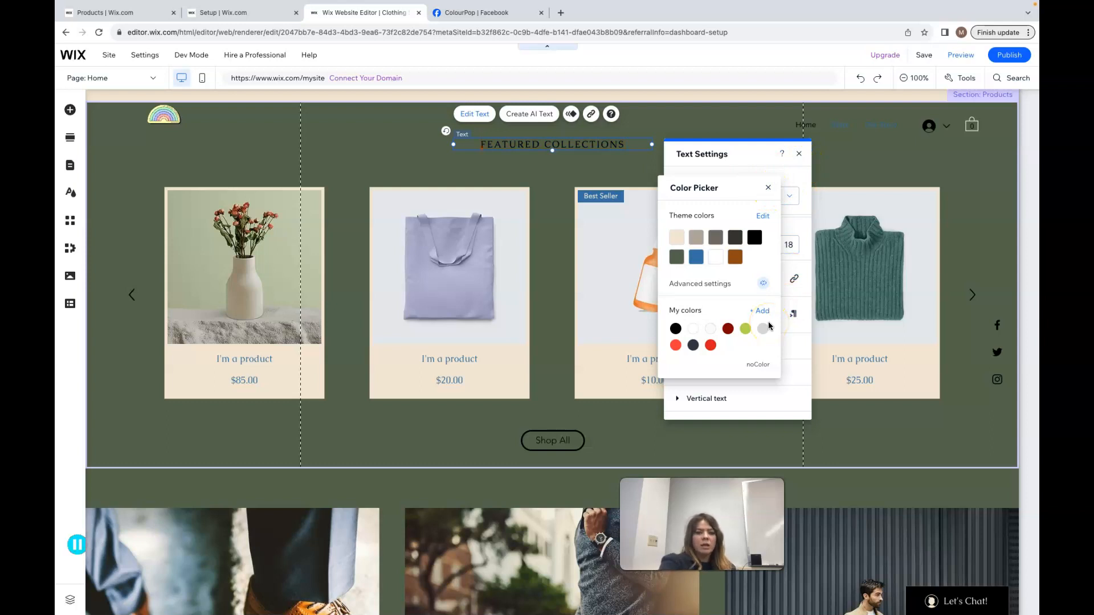
pyautogui.click(716, 257)
pyautogui.click(784, 227)
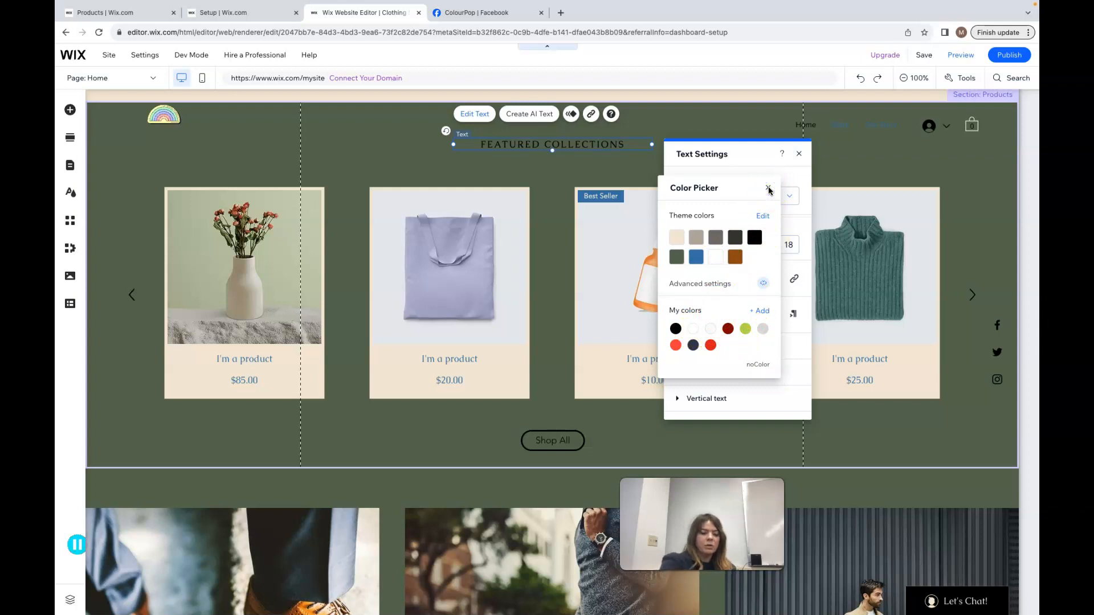
pyautogui.click(421, 118)
# Apply the beige filled button design from My Buttons to the Shop All button
pyautogui.click(569, 446)
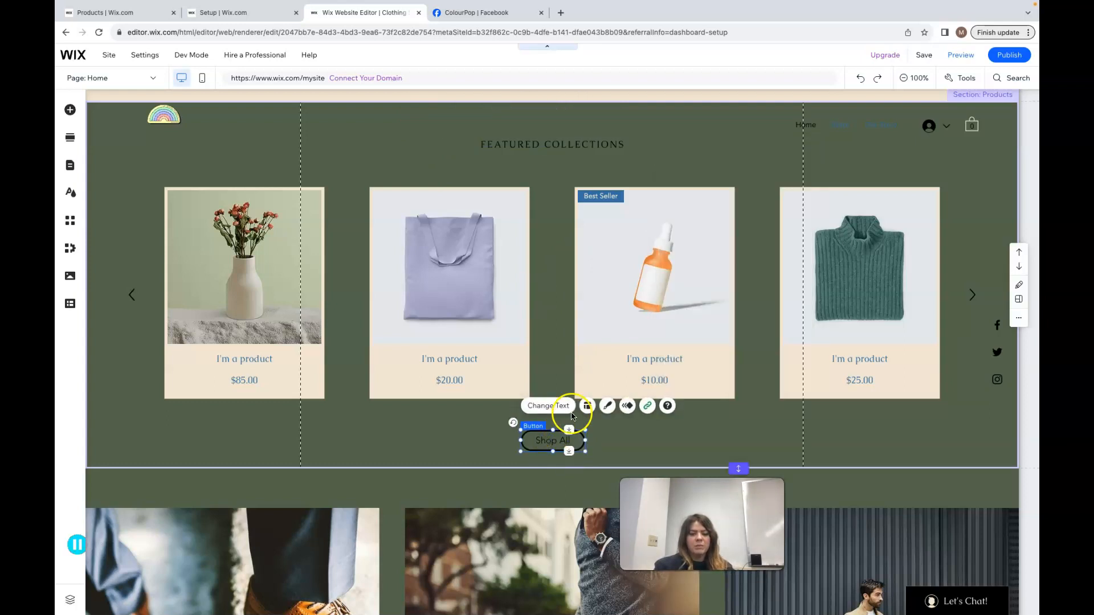
pyautogui.click(609, 406)
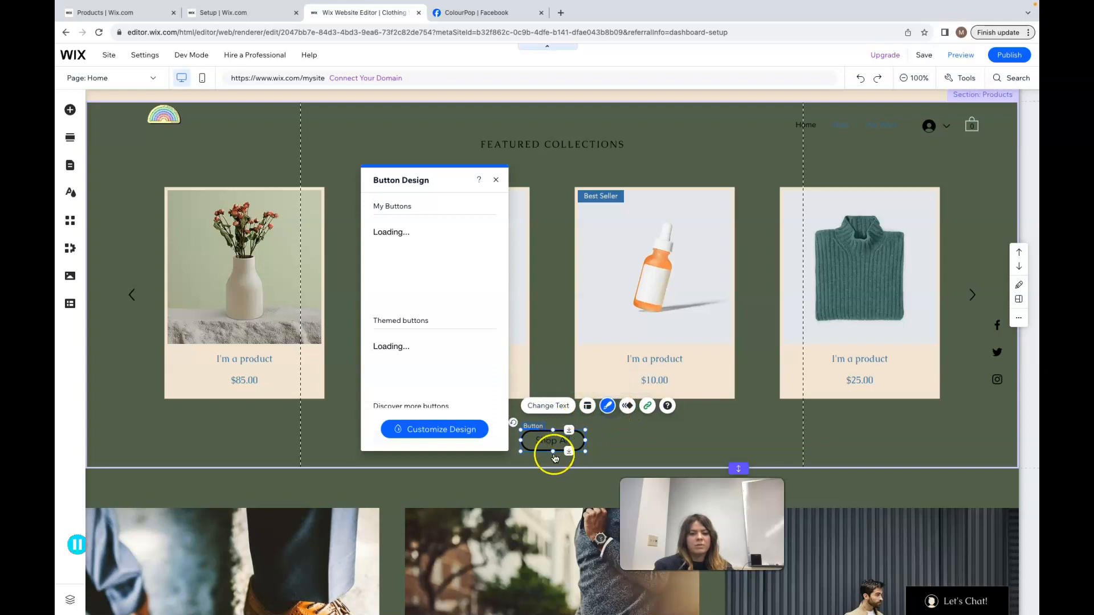
pyautogui.click(463, 236)
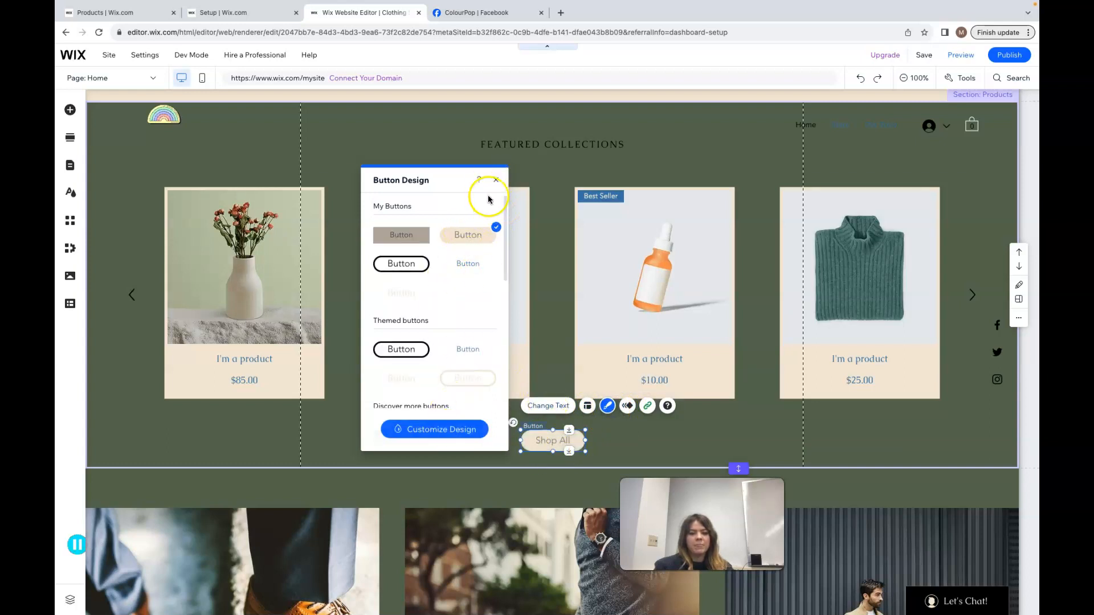
pyautogui.click(495, 180)
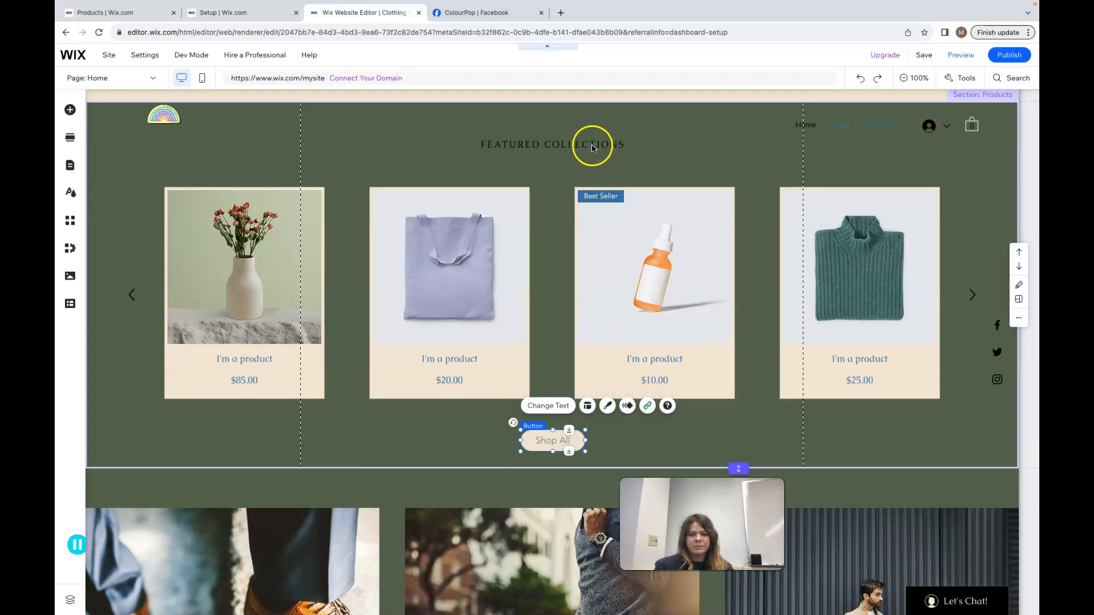
# Open the Set Social Links settings for the footer's social bar
pyautogui.scroll(-4, 701, 429)
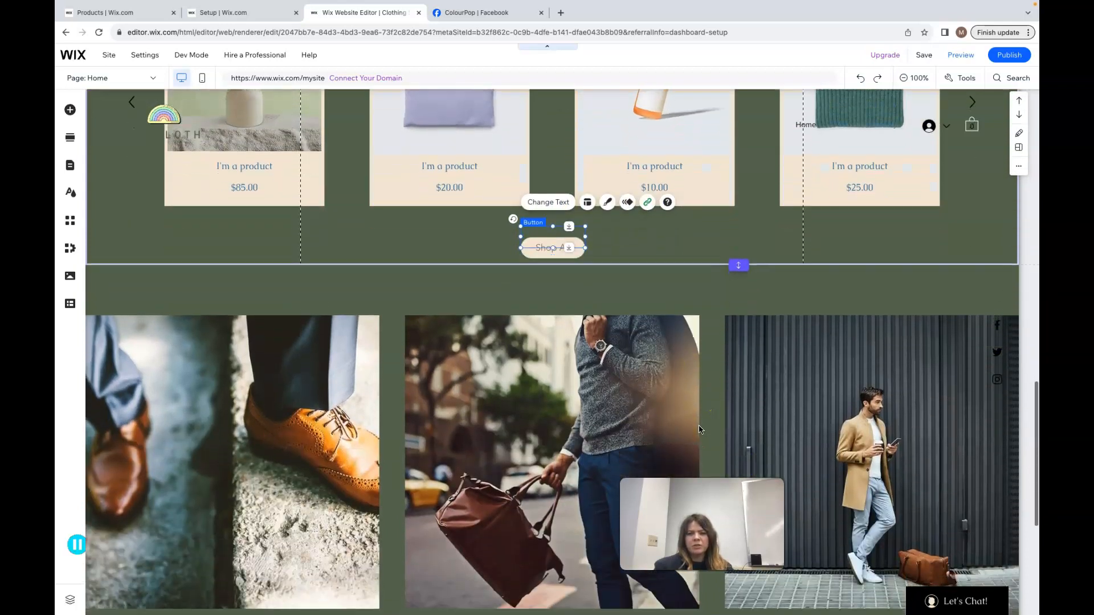
pyautogui.scroll(-6, 701, 430)
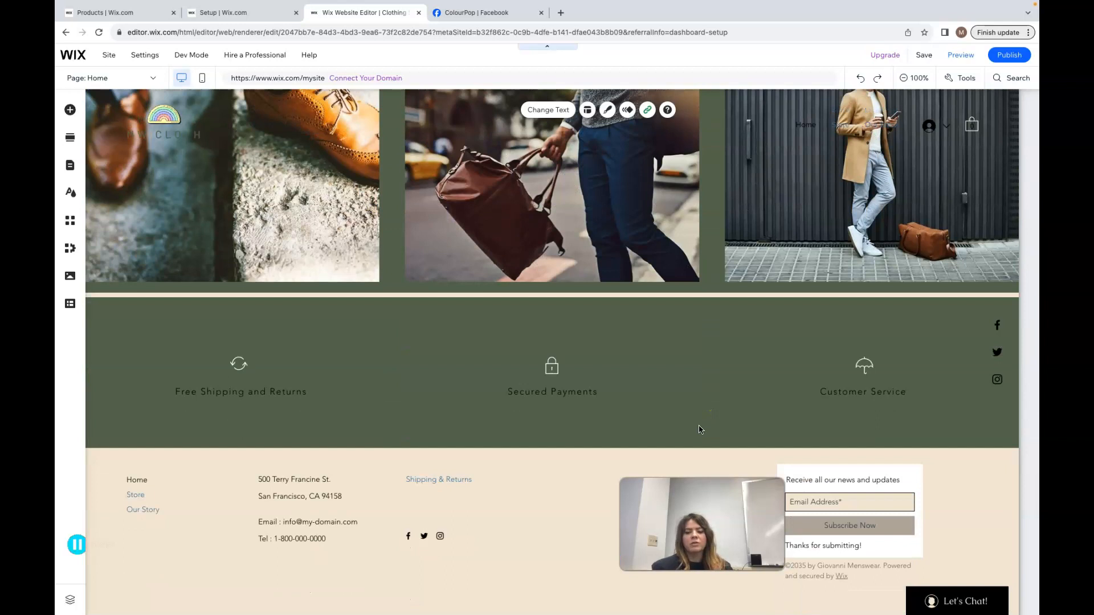
pyautogui.click(467, 464)
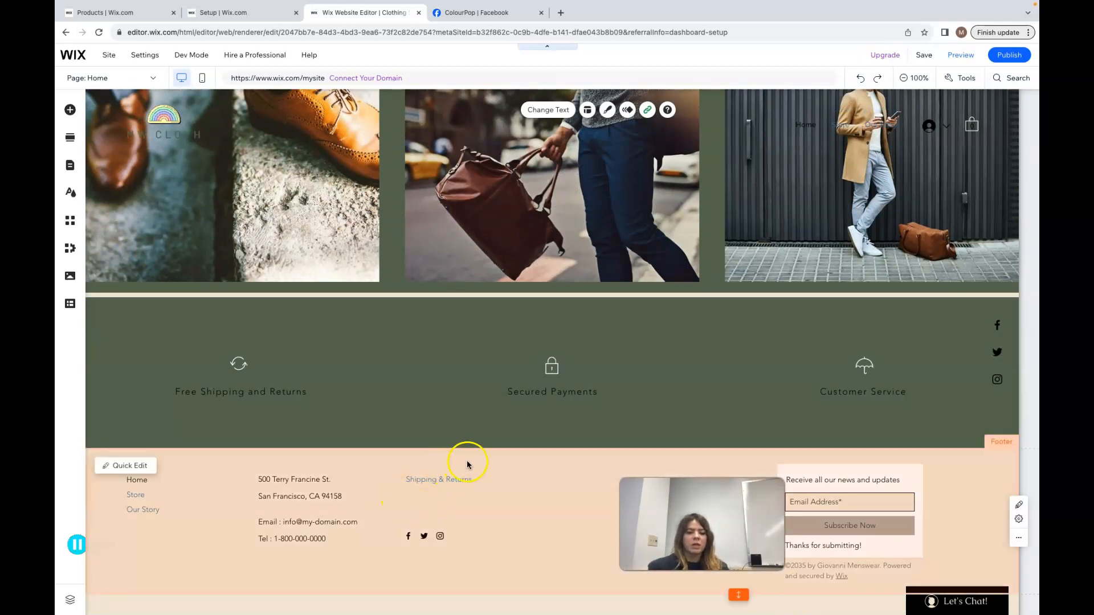
pyautogui.click(324, 497)
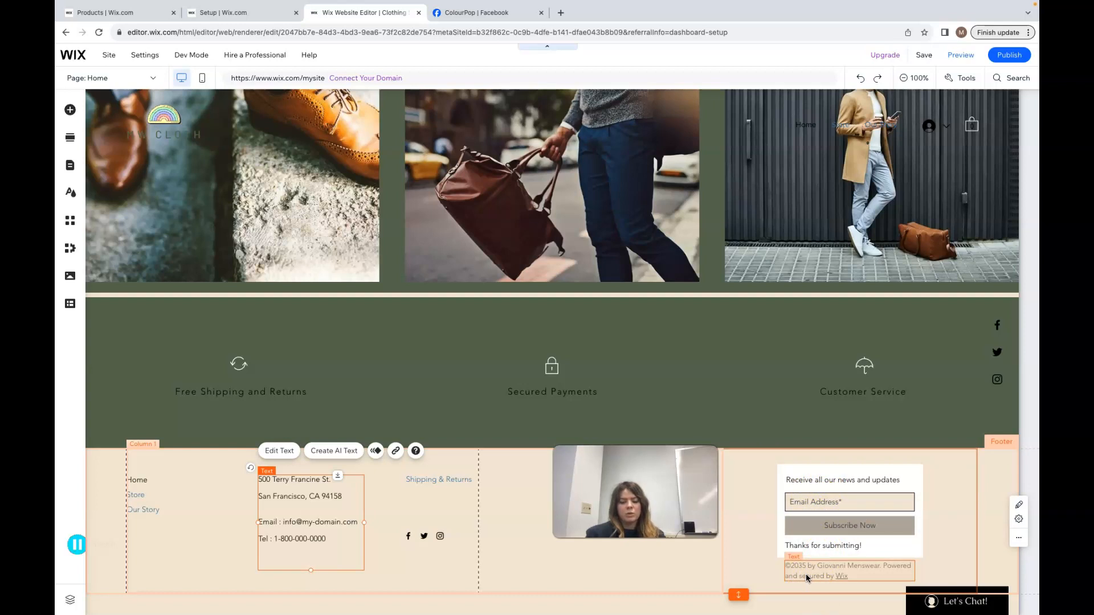
pyautogui.click(425, 537)
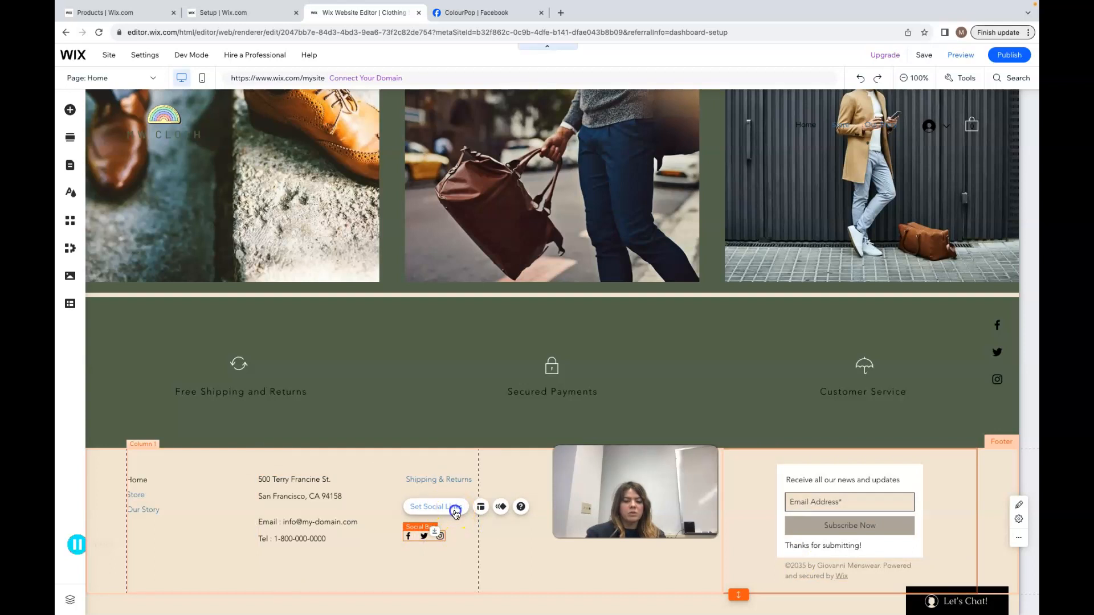
pyautogui.click(455, 514)
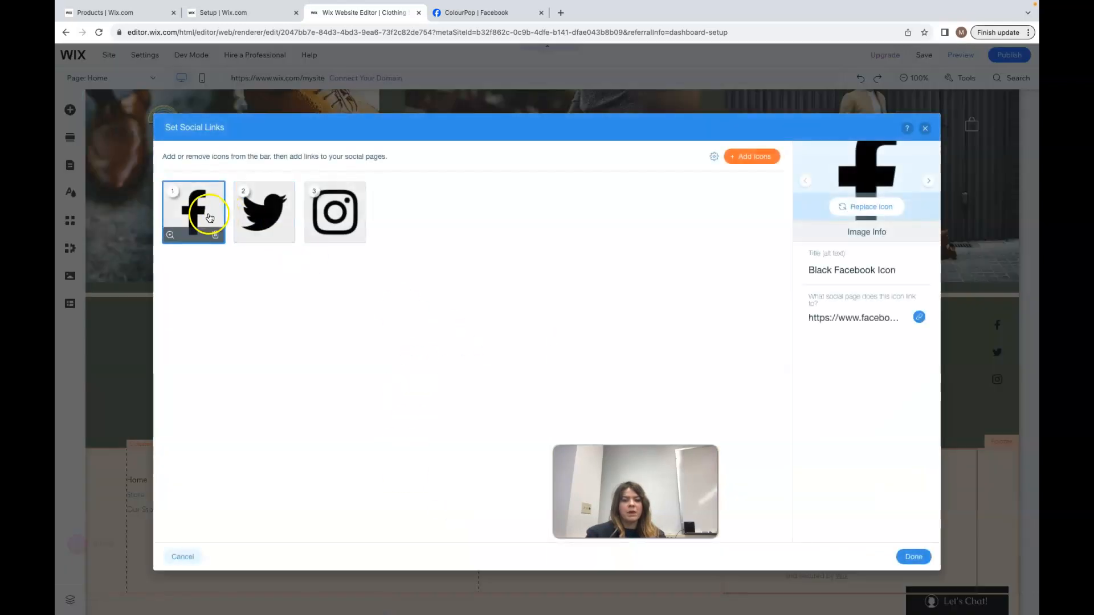
# Review the Facebook icon's web address link and close the link dialog
pyautogui.click(835, 318)
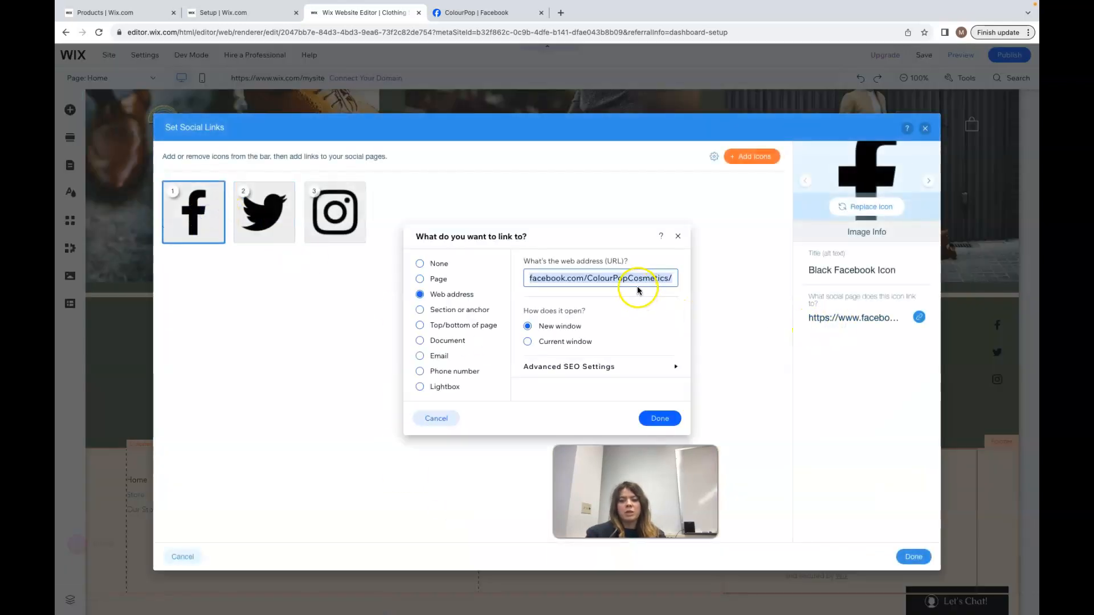
pyautogui.click(675, 276)
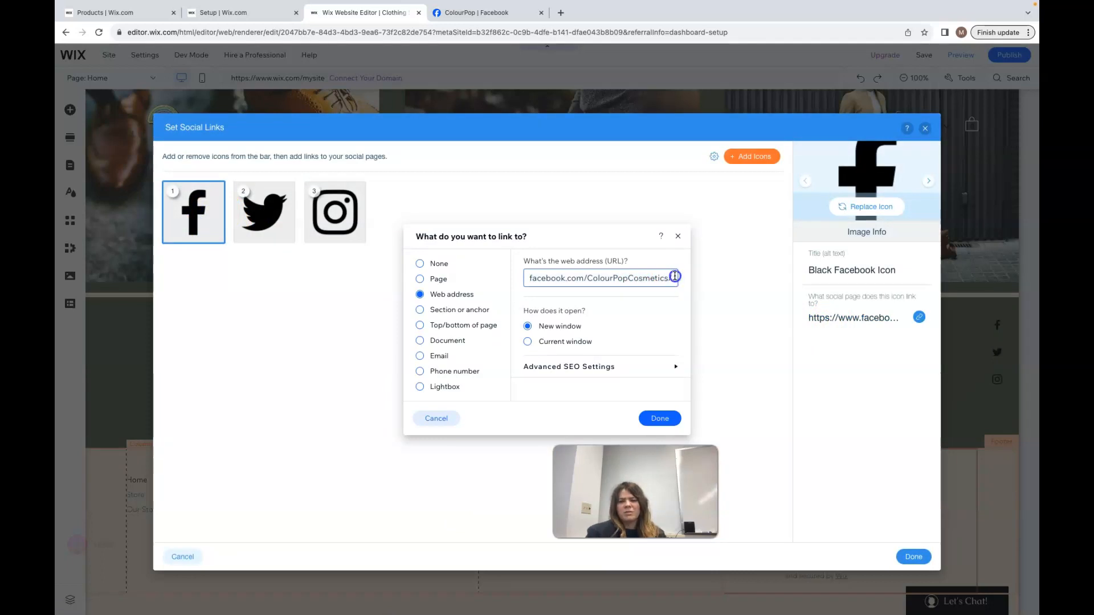
pyautogui.moveTo(676, 281); pyautogui.dragTo(511, 276)
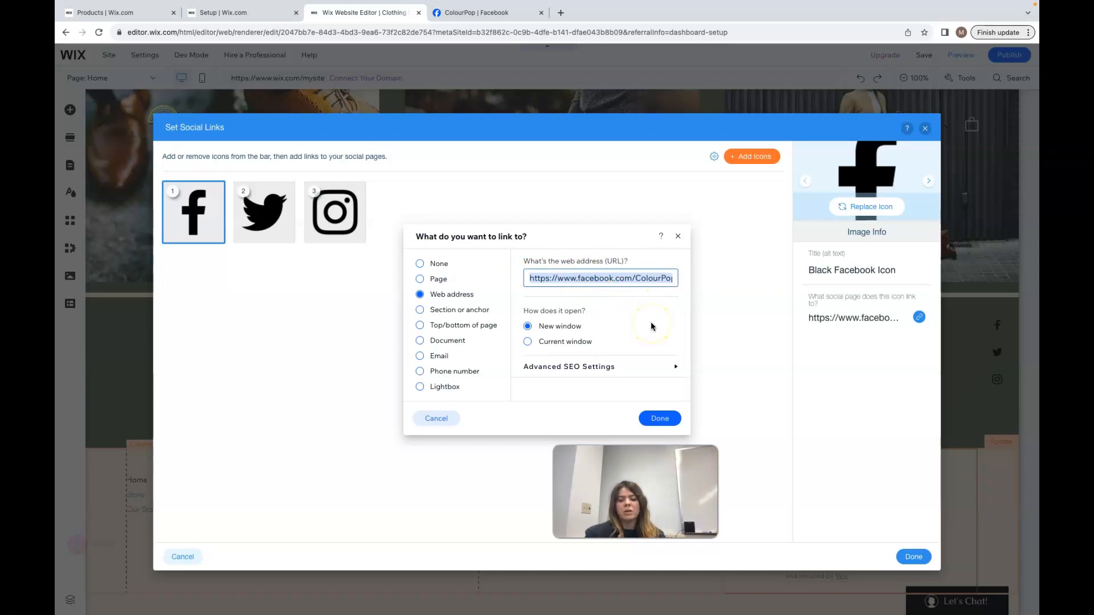
pyautogui.tripleClick(655, 279)
pyautogui.click(678, 236)
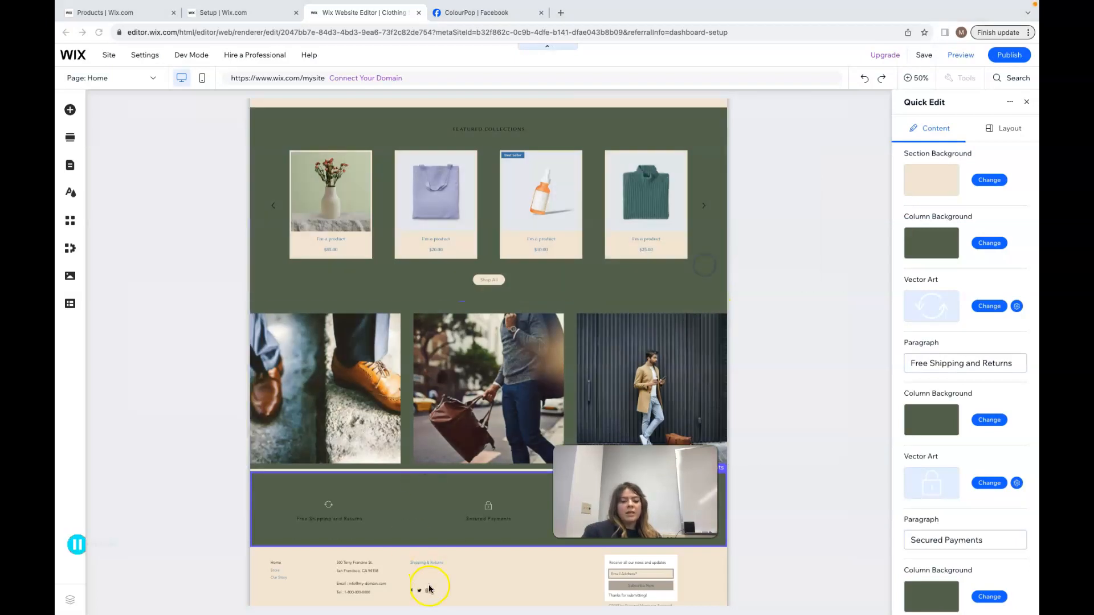
pyautogui.click(410, 595)
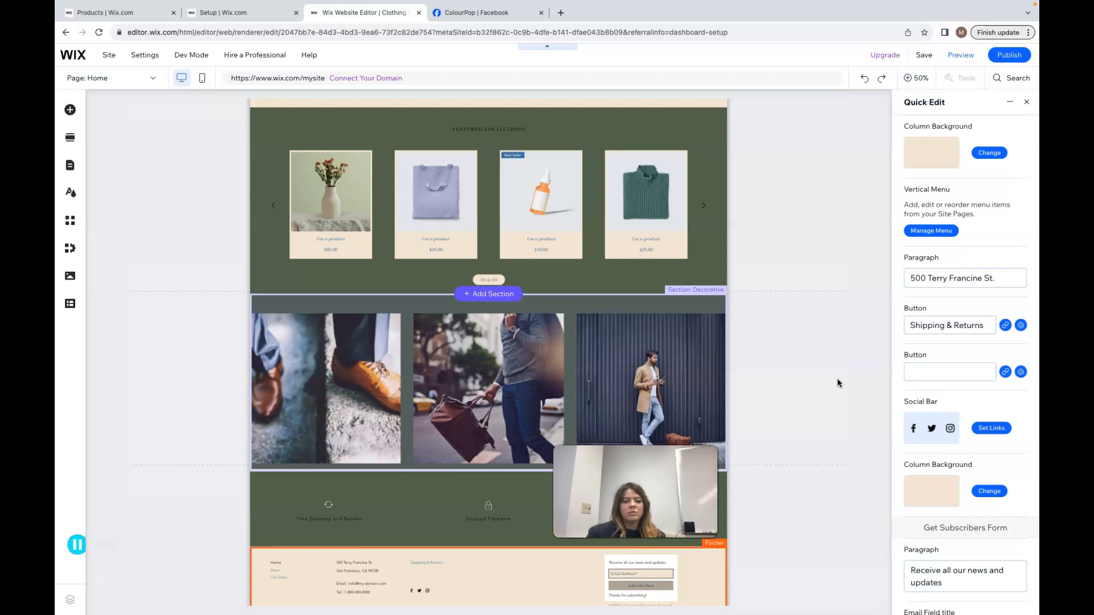
pyautogui.click(342, 391)
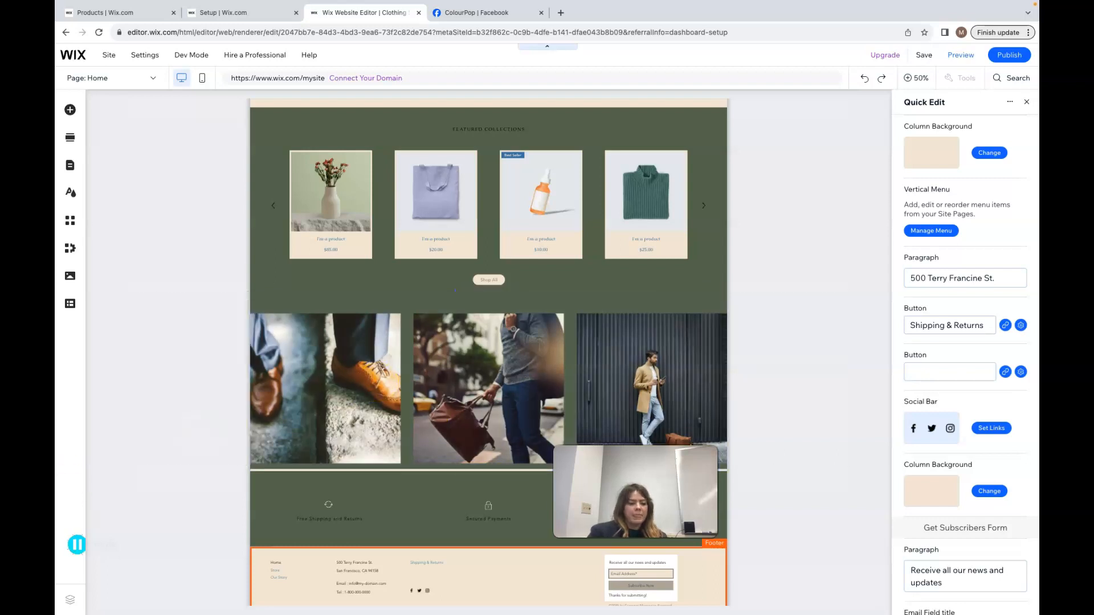